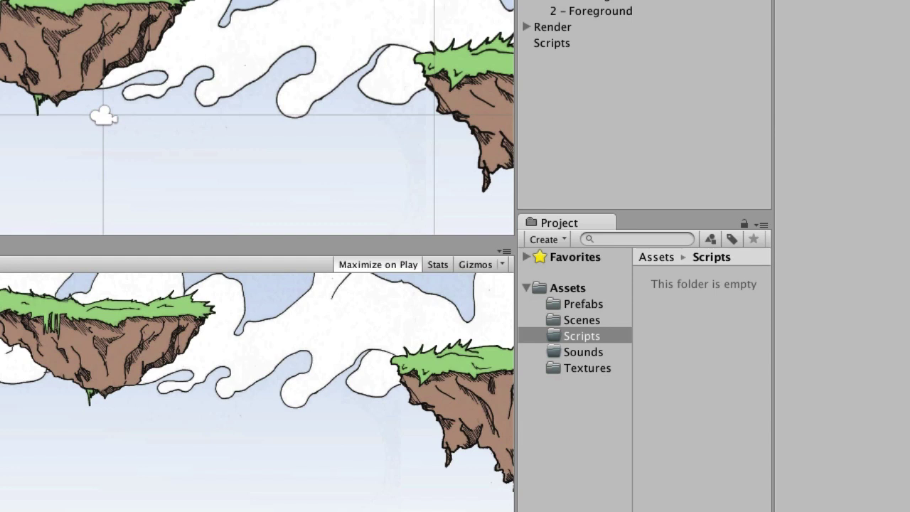
# Step: Bring the asset files window forward and scroll through the Textures folder contents
pyautogui.press('super+Tab')
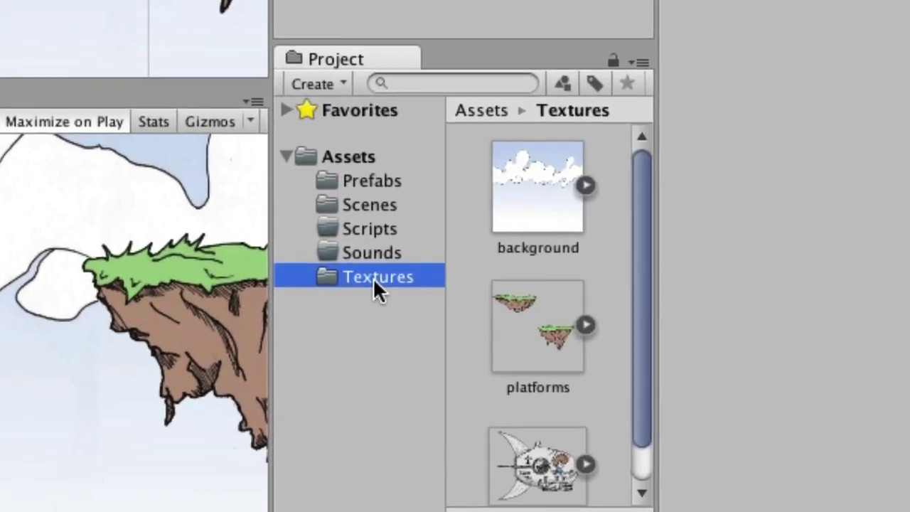
pyautogui.scroll(-1, 506, 327)
# Step: Preview the player ship texture, then clear the current selection
pyautogui.click(526, 410)
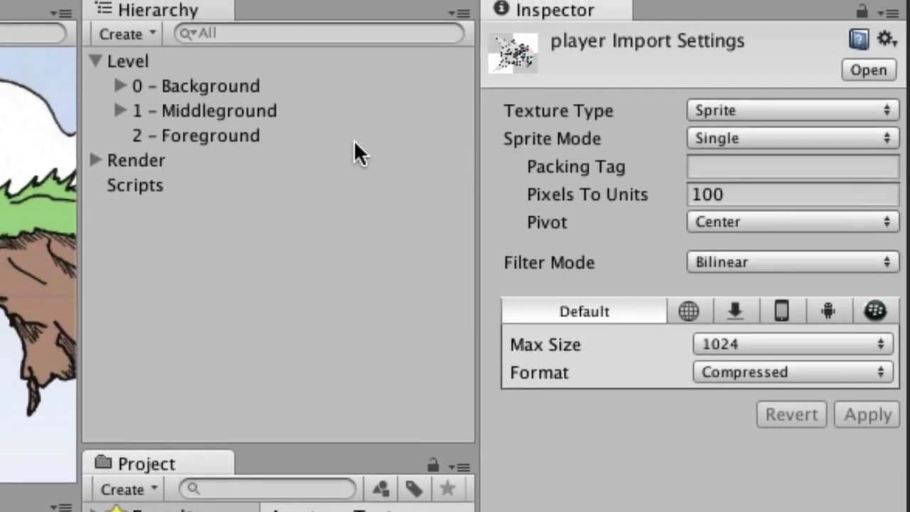
pyautogui.click(229, 237)
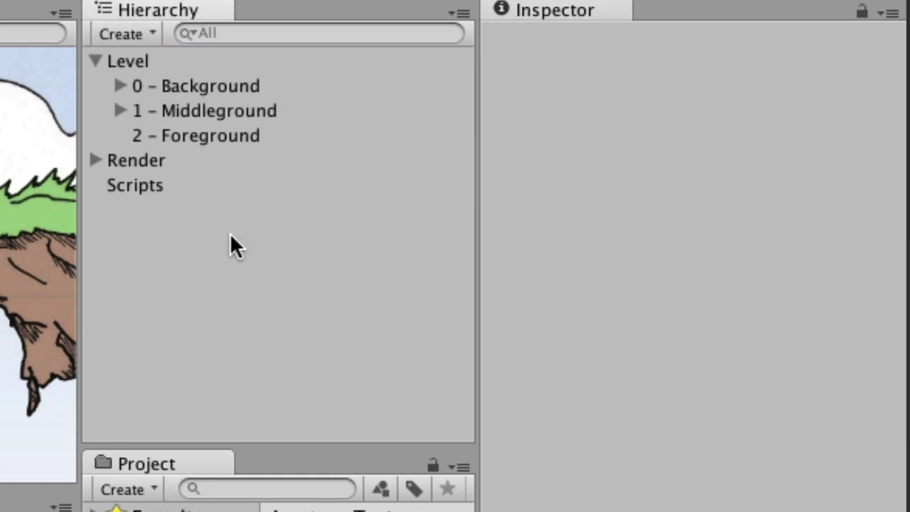
pyautogui.click(137, 36)
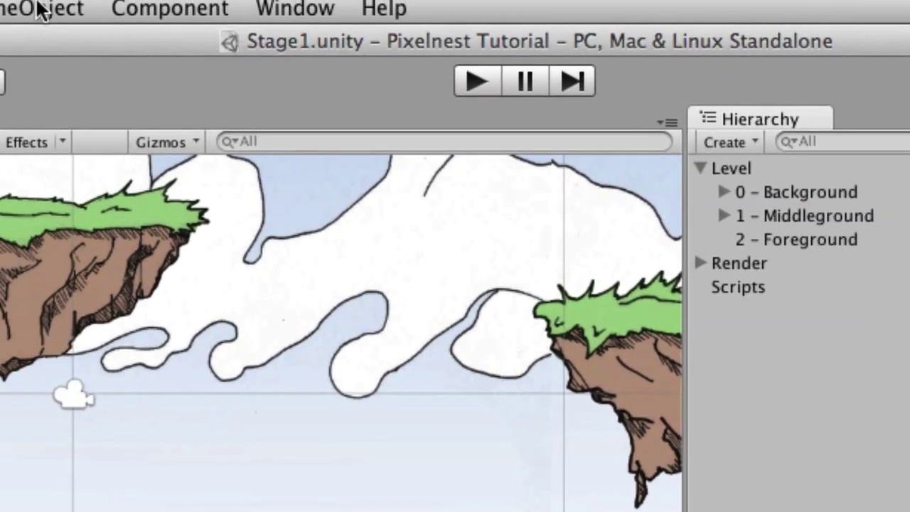
# Step: Create an empty GameObject and rename it Player
pyautogui.click(85, 16)
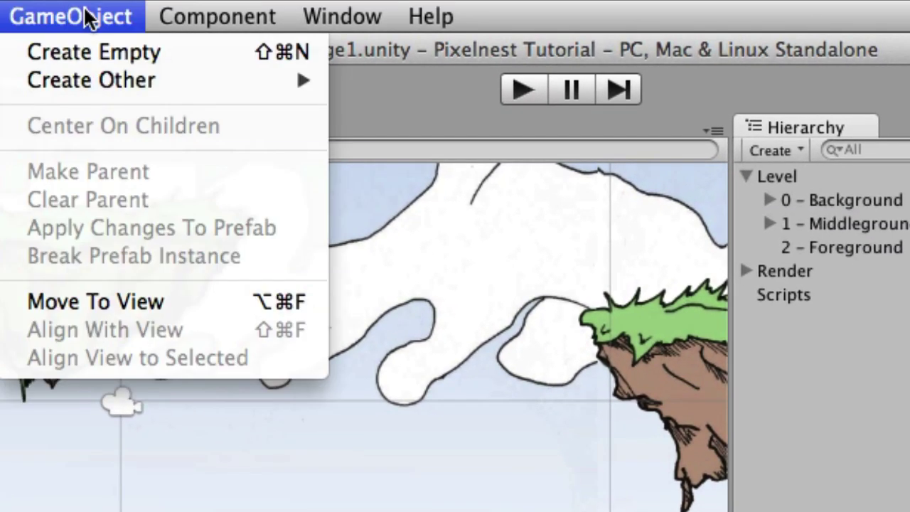
pyautogui.moveTo(91, 83)
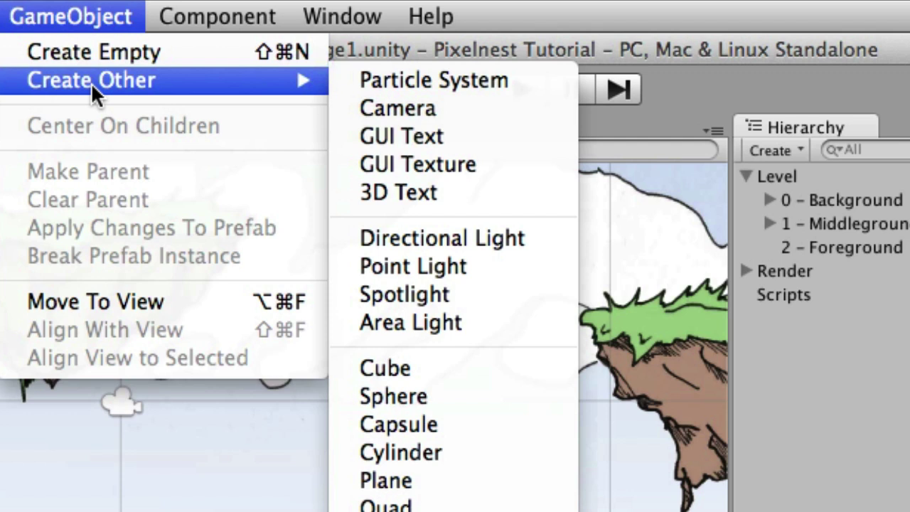
pyautogui.click(91, 51)
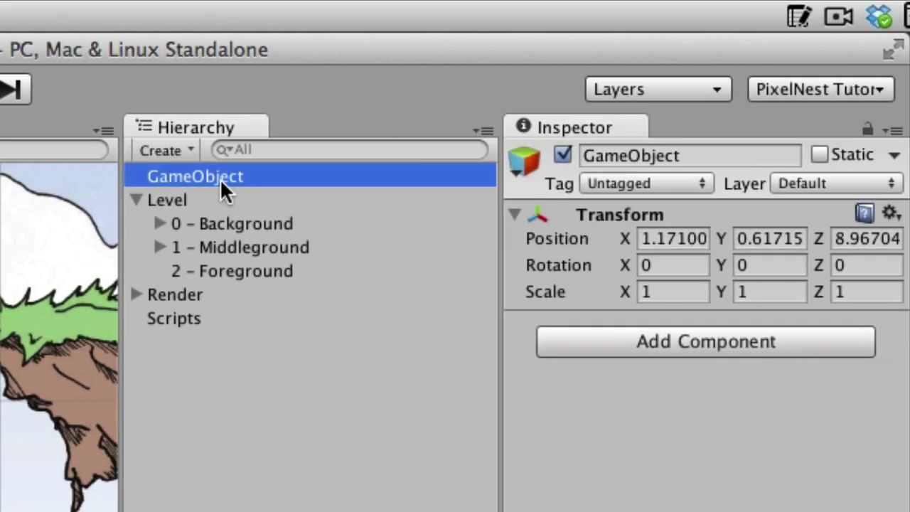
pyautogui.click(221, 183)
pyautogui.write('Player')
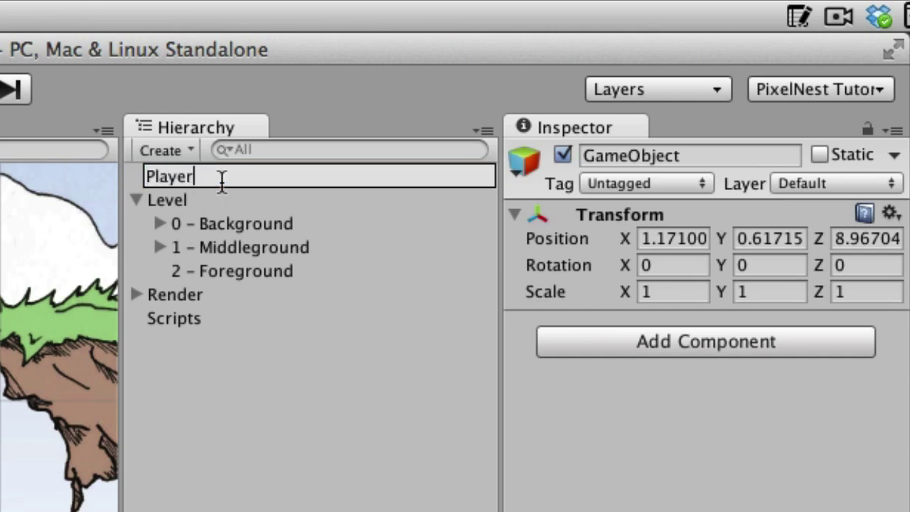
pyautogui.press('Return')
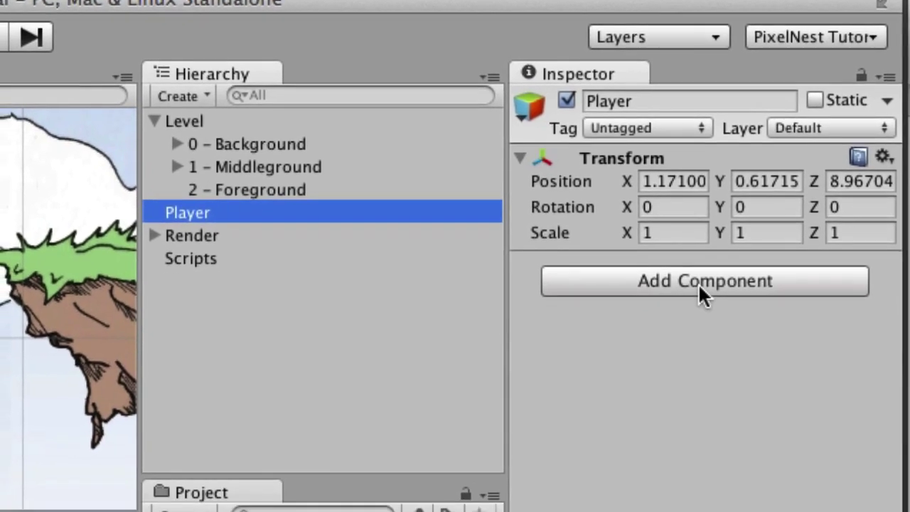
# Step: Add a Rendering > Sprite Renderer component to the Player object
pyautogui.click(697, 283)
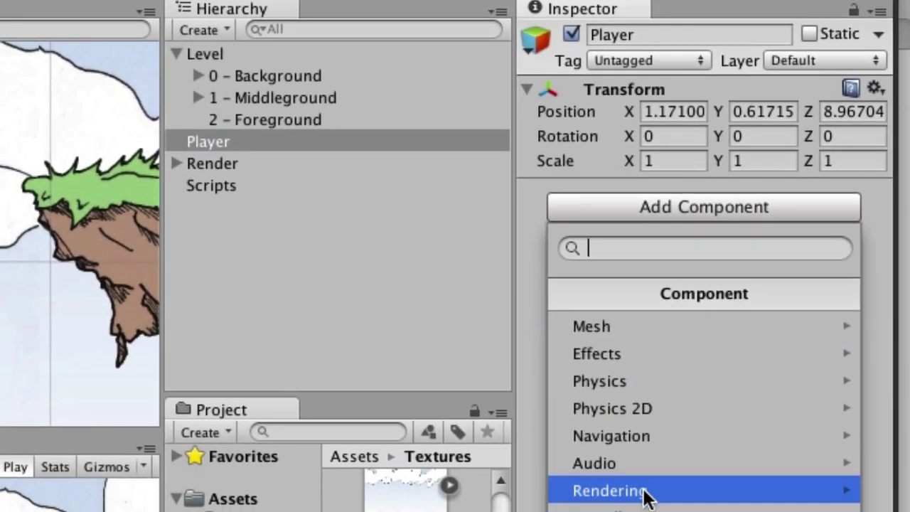
pyautogui.click(647, 490)
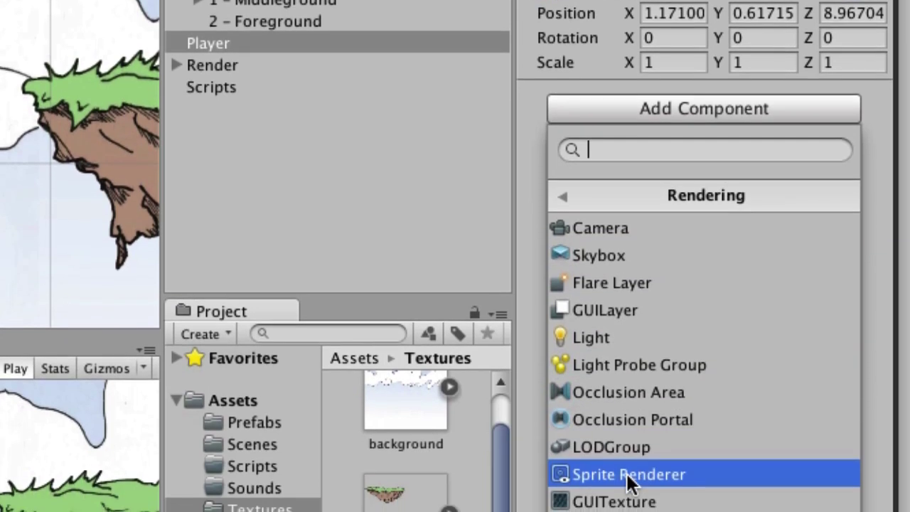
pyautogui.click(628, 474)
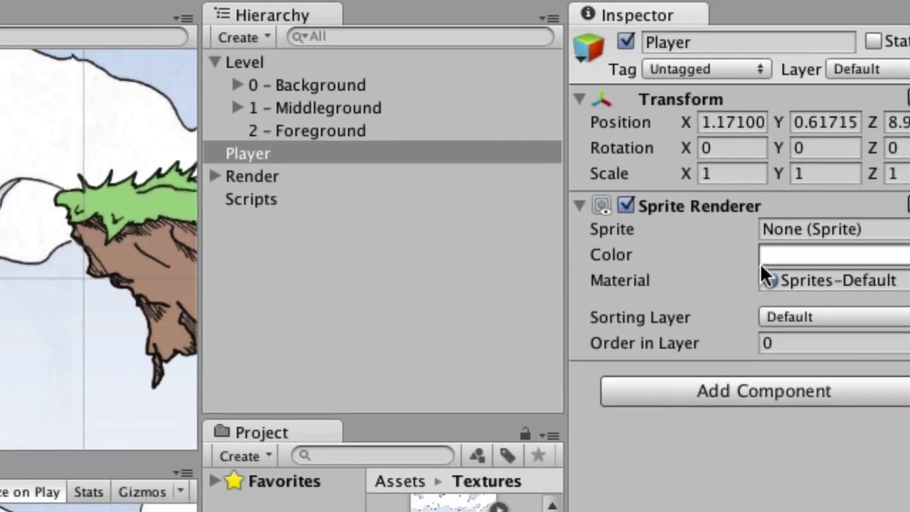
pyautogui.click(342, 253)
pyautogui.click(43, 7)
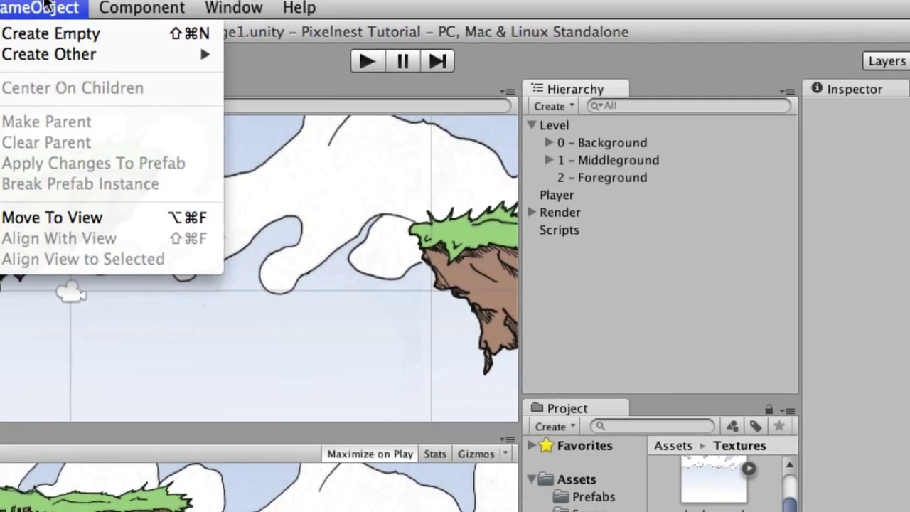
pyautogui.moveTo(43, 54)
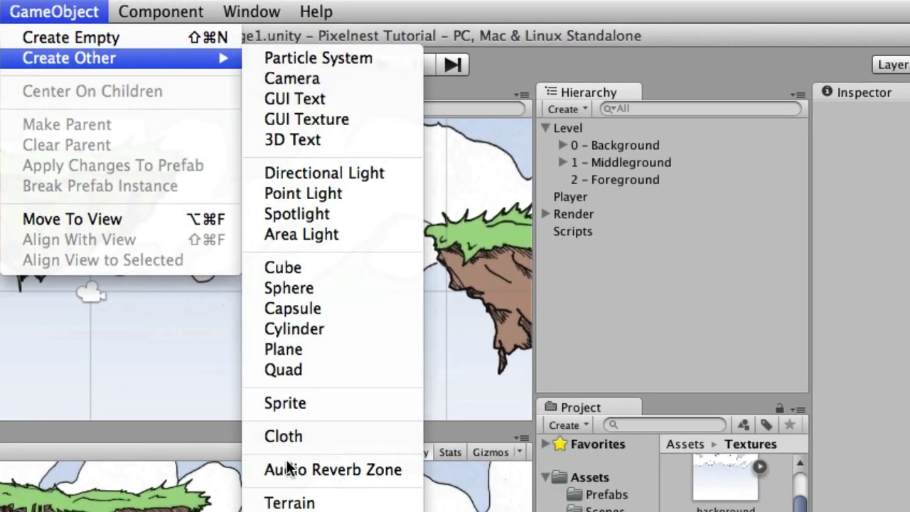
pyautogui.click(294, 405)
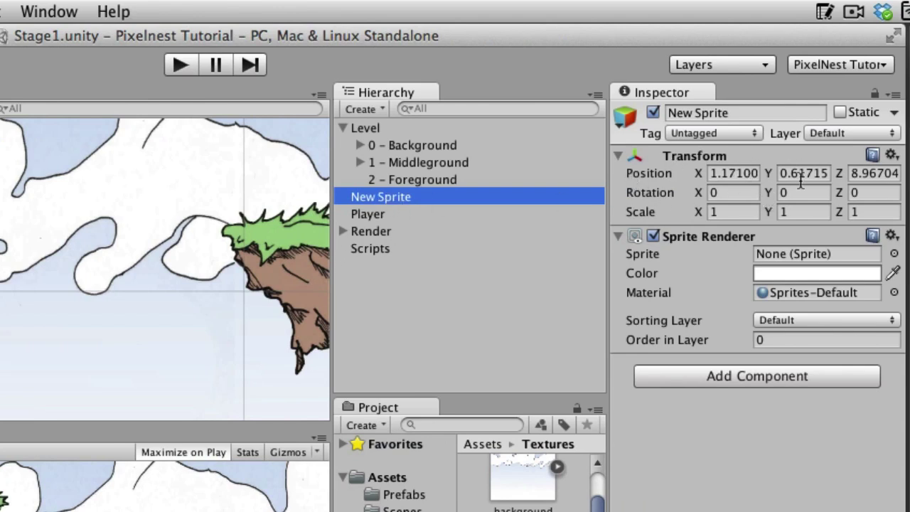
pyautogui.click(368, 215)
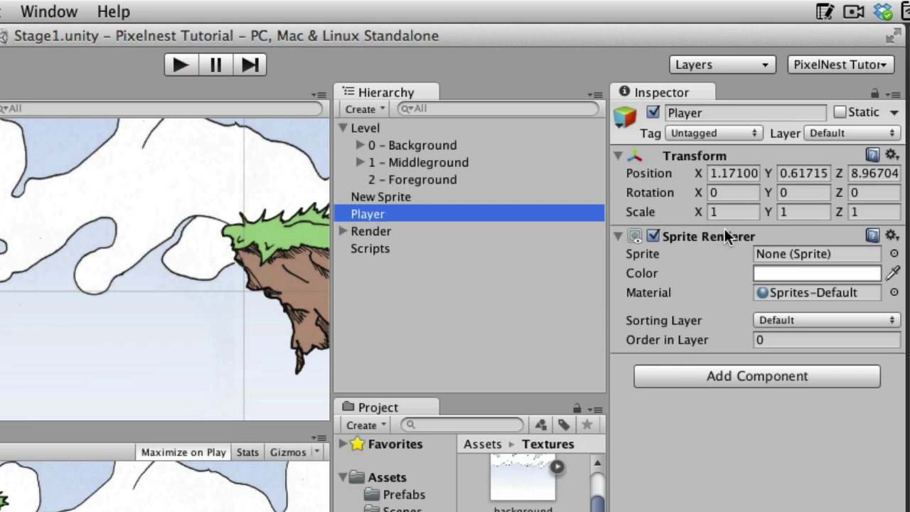
pyautogui.click(416, 198)
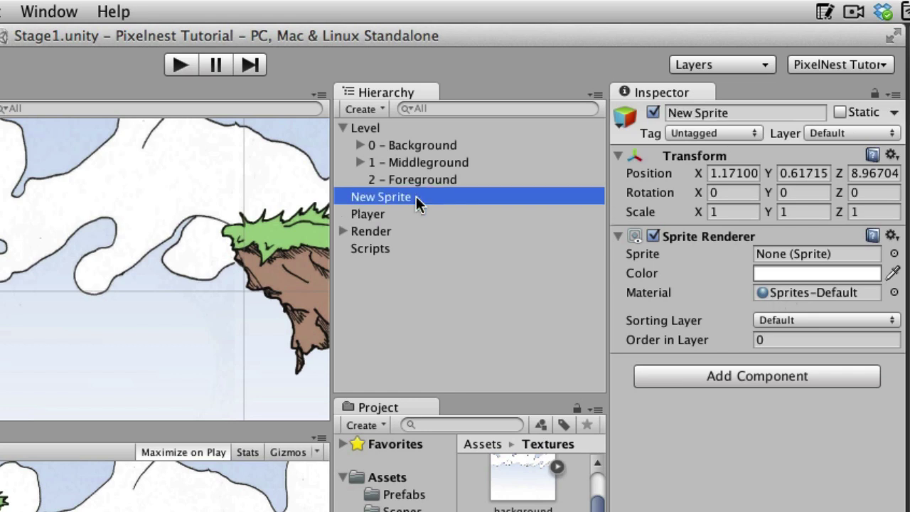
pyautogui.rightClick(416, 198)
pyautogui.click(463, 301)
pyautogui.click(384, 197)
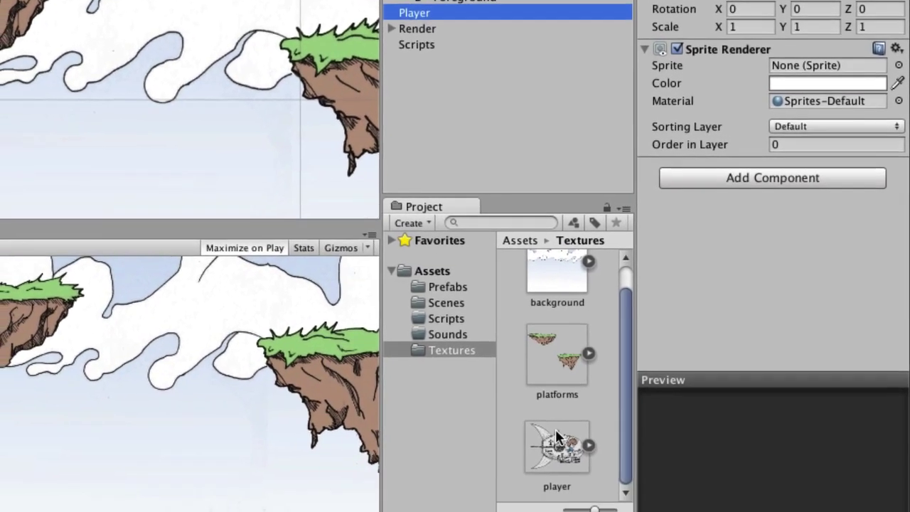
# Step: Assign the player texture as Player's sprite and set Scale X and Y to 0.2
pyautogui.click(546, 495)
pyautogui.moveTo(555, 441); pyautogui.dragTo(804, 57)
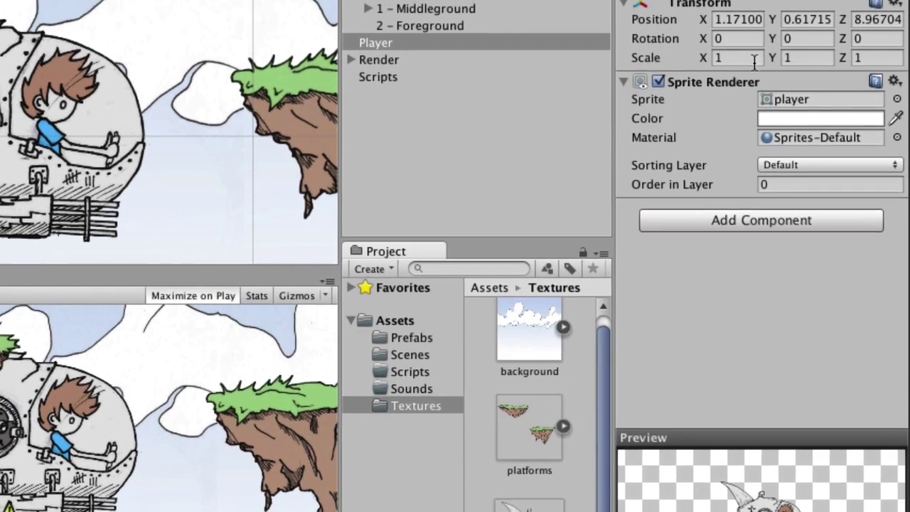
pyautogui.click(747, 59)
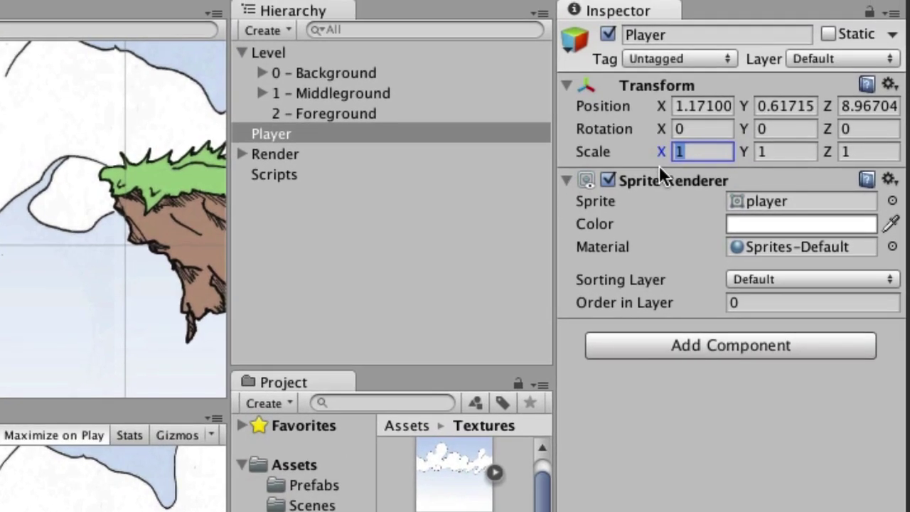
pyautogui.press('BackSpace')
pyautogui.write('.2')
pyautogui.press('Tab')
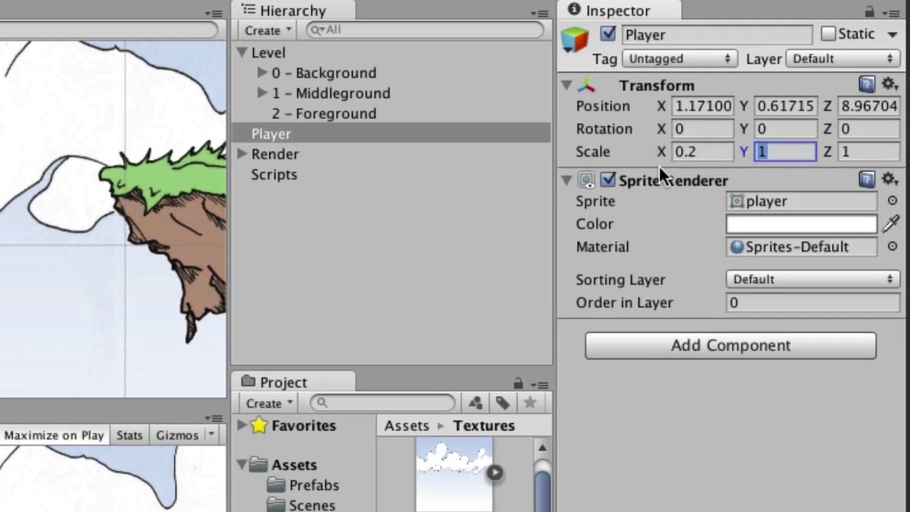
pyautogui.write('.2')
pyautogui.press('Tab')
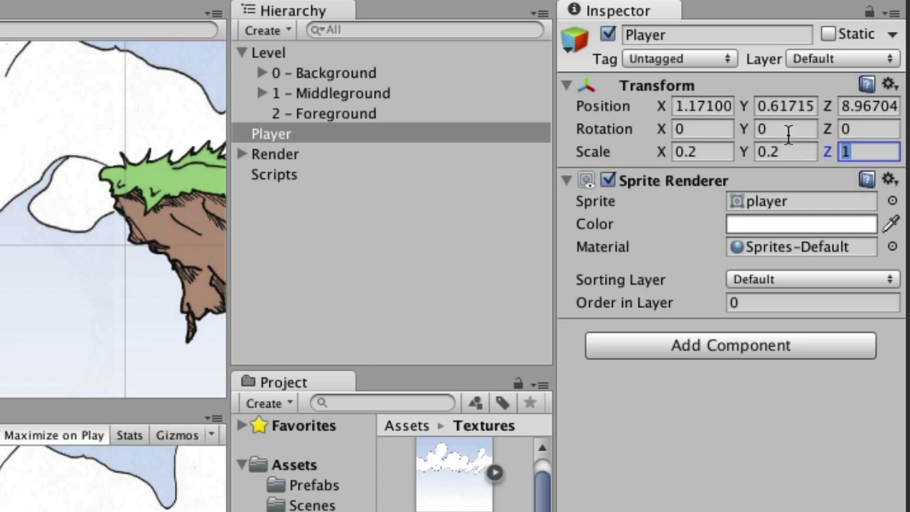
# Step: Set Player's Position Z to 0
pyautogui.click(870, 107)
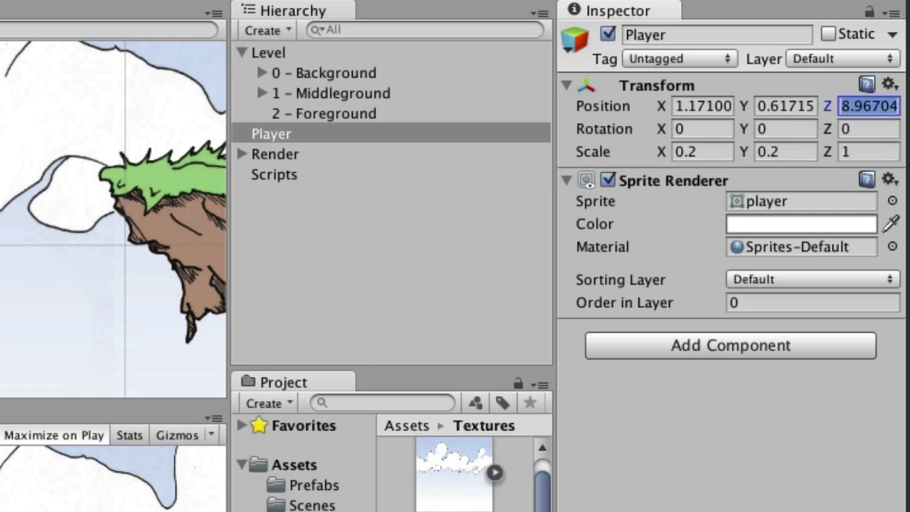
pyautogui.write('0')
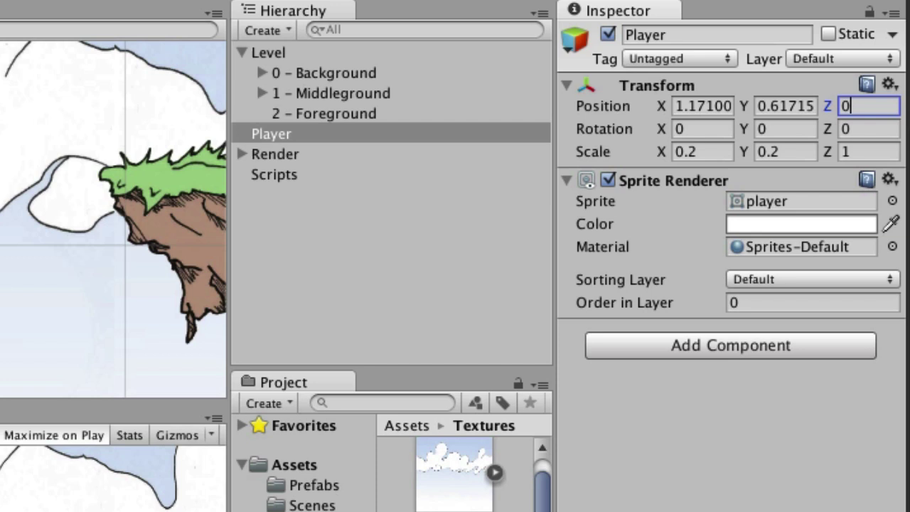
pyautogui.press('Return')
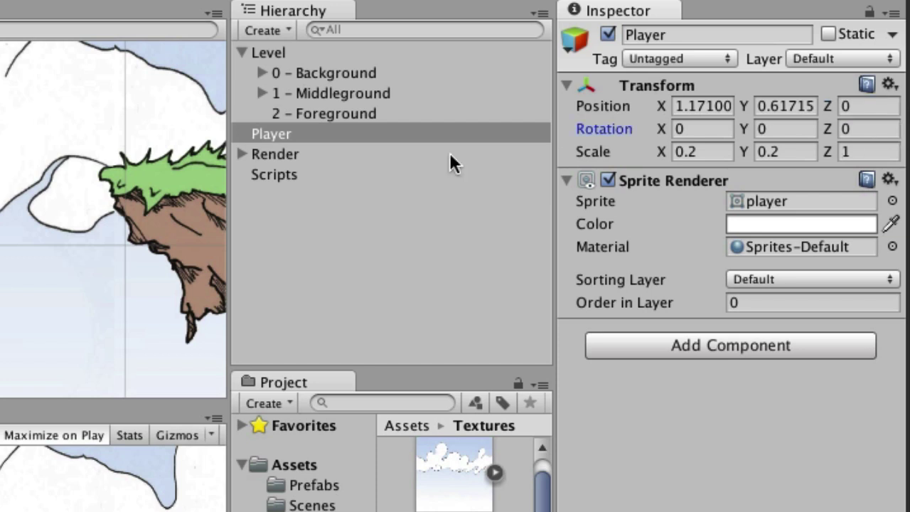
# Step: Parent Player under 2 - Foreground and move the ship left beneath the floating island
pyautogui.moveTo(272, 133); pyautogui.dragTo(327, 117)
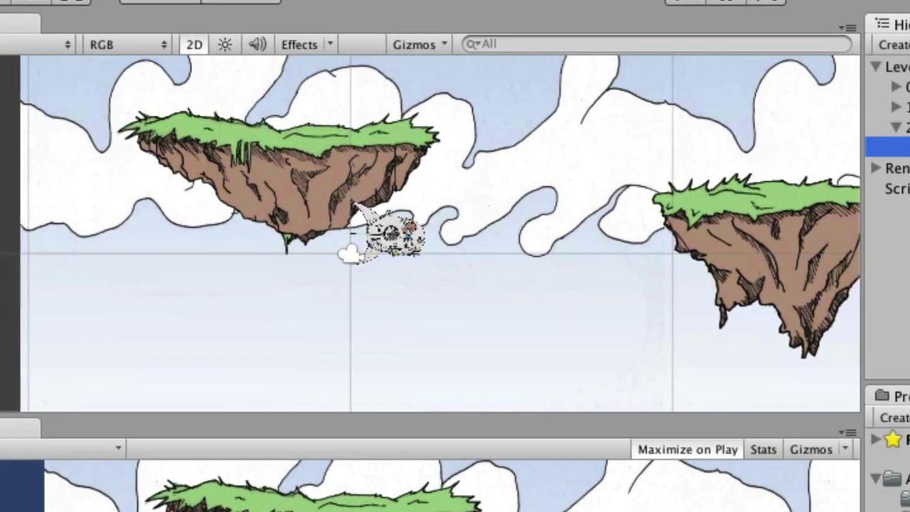
pyautogui.press('t')
pyautogui.moveTo(393, 225); pyautogui.dragTo(171, 224)
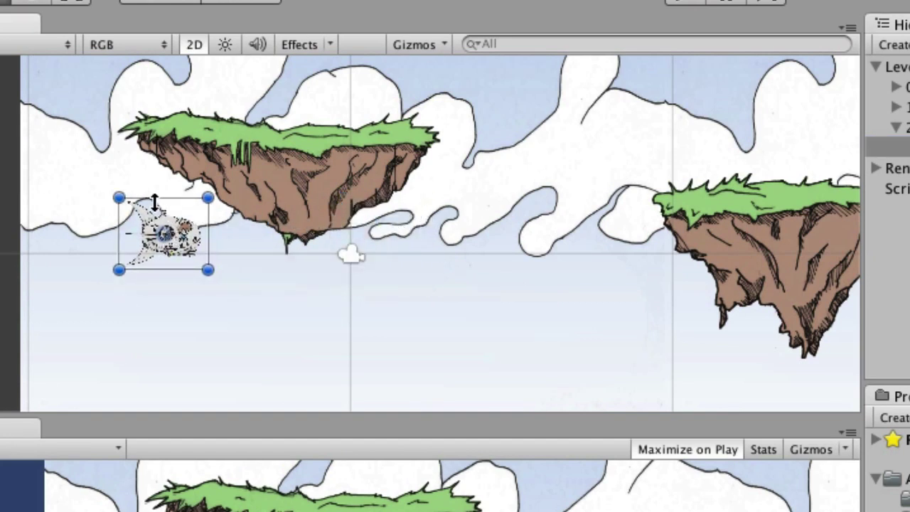
pyautogui.scroll(3, 155, 201)
pyautogui.press('q')
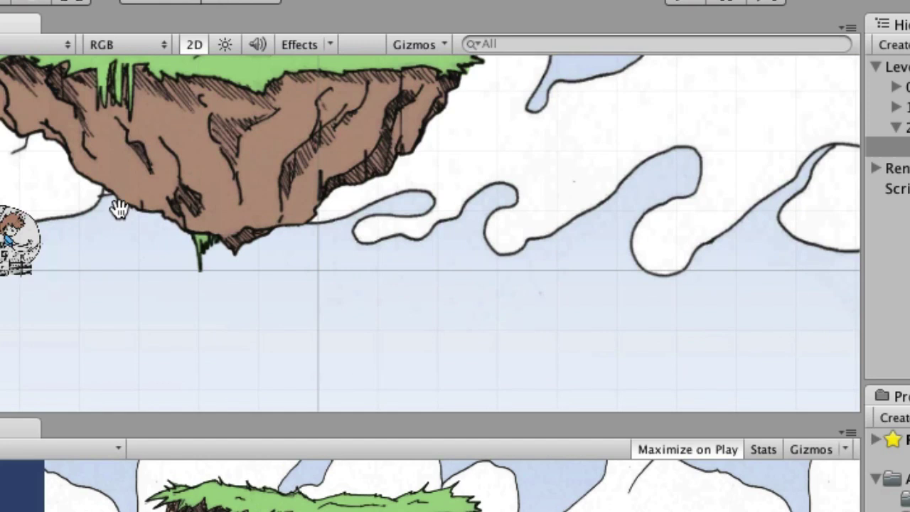
pyautogui.scroll(-4, 118, 204)
pyautogui.moveTo(118, 204); pyautogui.dragTo(308, 274)
pyautogui.scroll(4, 309, 275)
pyautogui.scroll(1, 313, 264)
pyautogui.scroll(1, 316, 264)
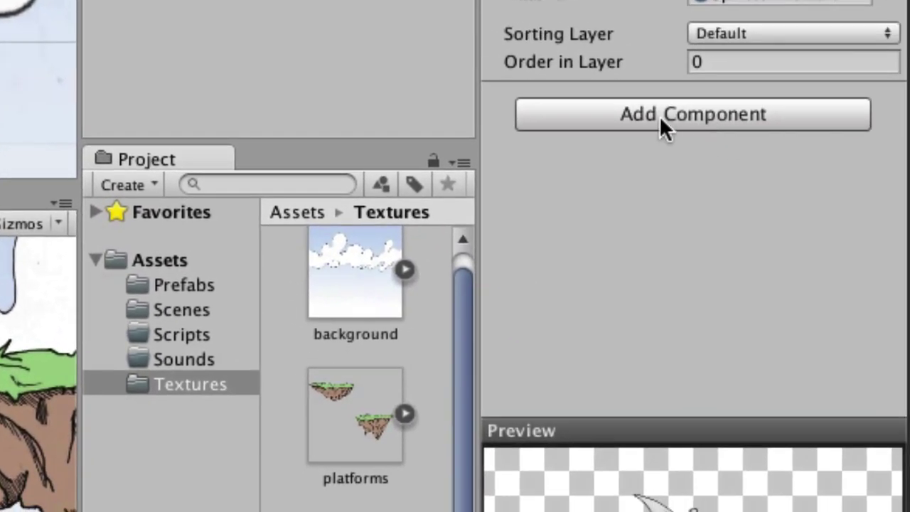
# Step: Add a Physics 2D > Box Collider 2D component to the player ship
pyautogui.click(645, 120)
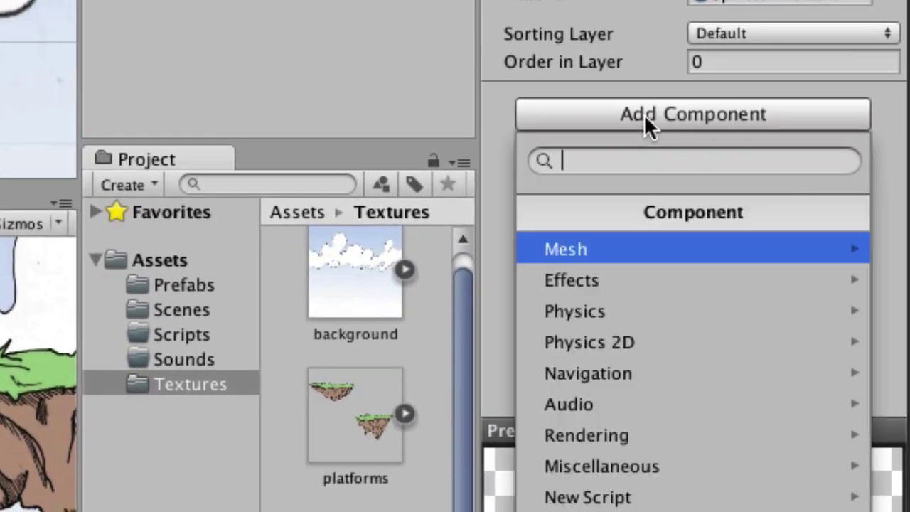
pyautogui.click(620, 342)
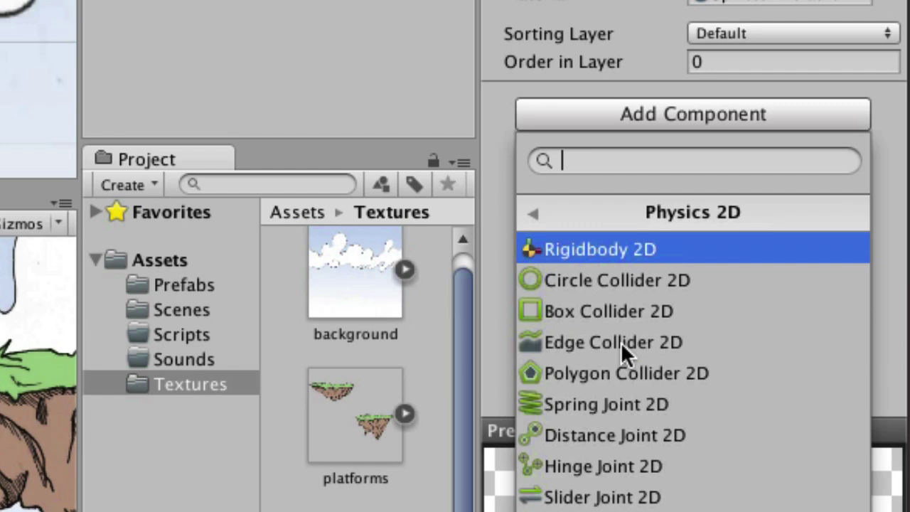
pyautogui.click(600, 311)
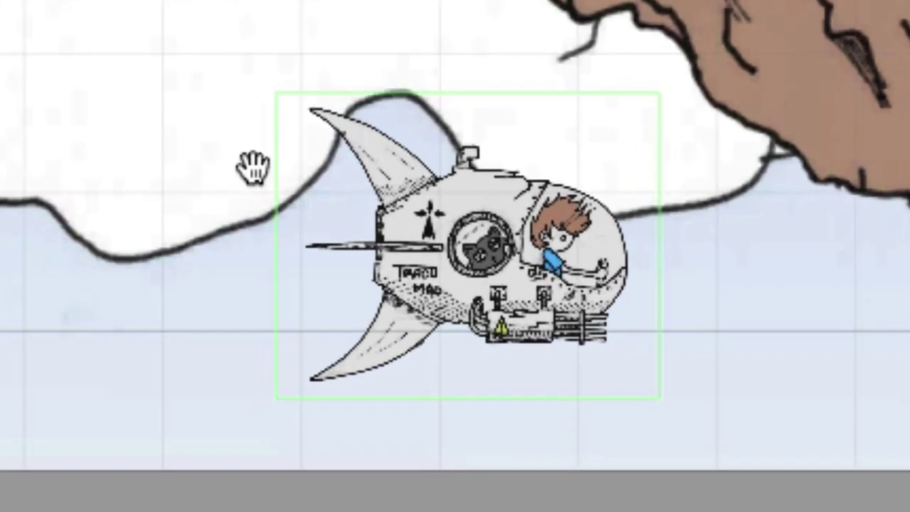
# Step: Pull the collider's top, right, bottom and left edges in to fit the hull, excluding the fins
pyautogui.press('t')
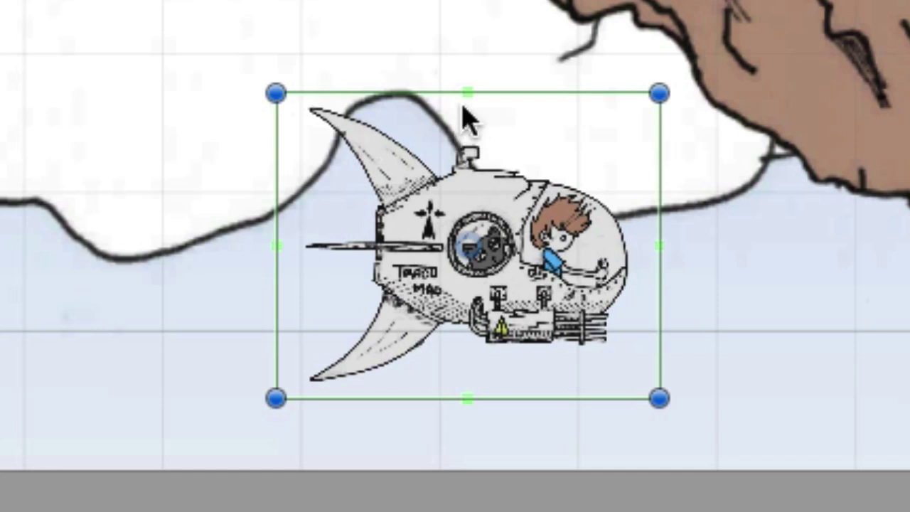
pyautogui.moveTo(466, 93); pyautogui.dragTo(462, 178)
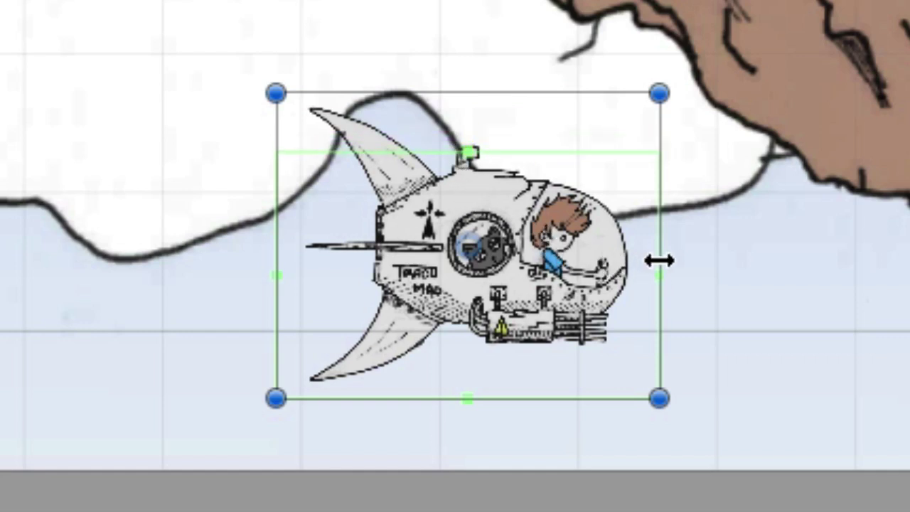
pyautogui.moveTo(656, 258)
pyautogui.mouseDown()
pyautogui.moveTo(628, 258)
pyautogui.moveTo(656, 258)
pyautogui.mouseUp()
pyautogui.moveTo(659, 277); pyautogui.dragTo(623, 276)
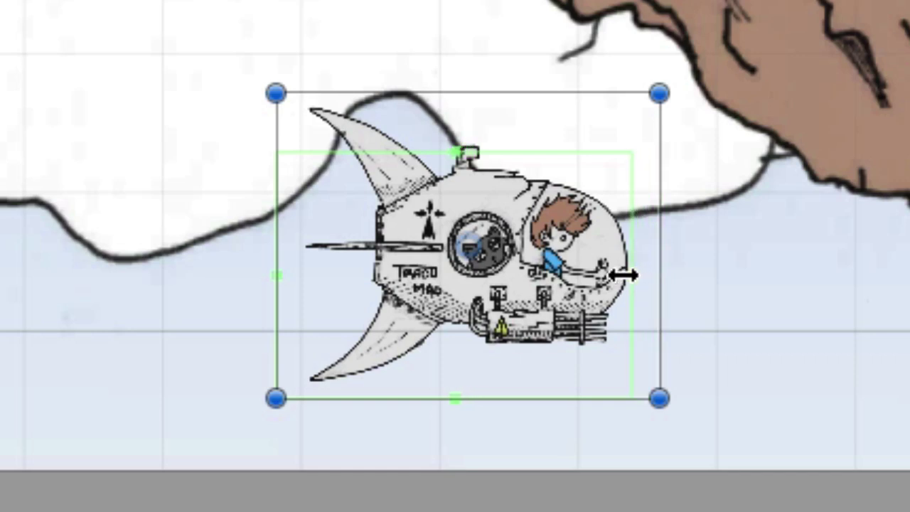
pyautogui.moveTo(455, 399); pyautogui.dragTo(459, 322)
pyautogui.moveTo(284, 247); pyautogui.dragTo(424, 250)
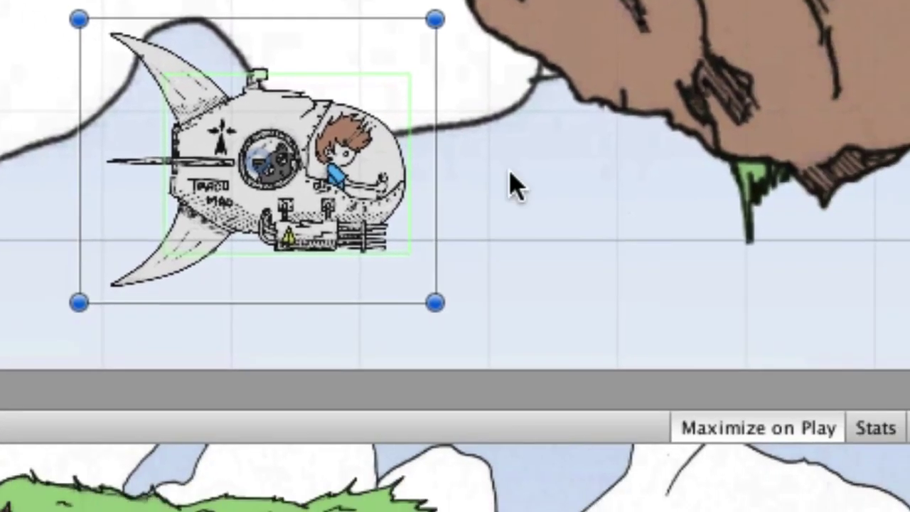
# Step: Add a Physics 2D > Rigidbody 2D to Player and scroll to its Mass and Gravity Scale fields
pyautogui.click(894, 270)
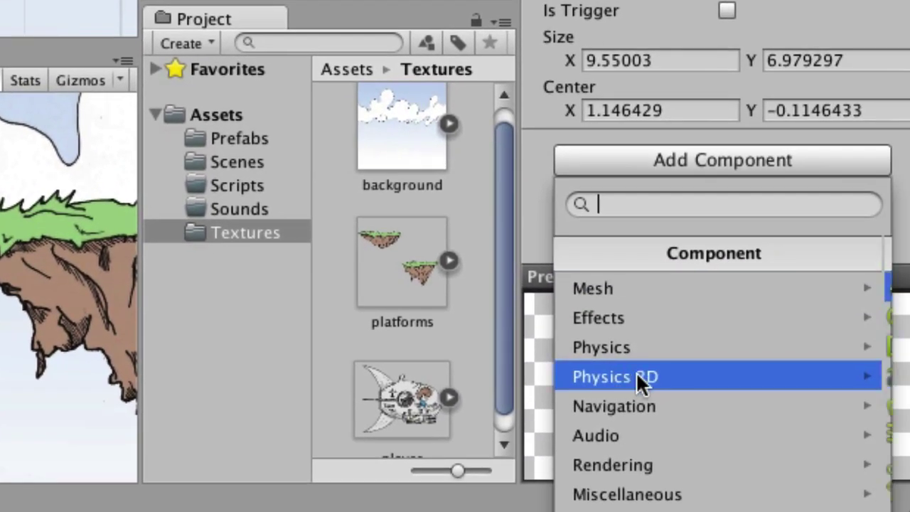
pyautogui.click(756, 420)
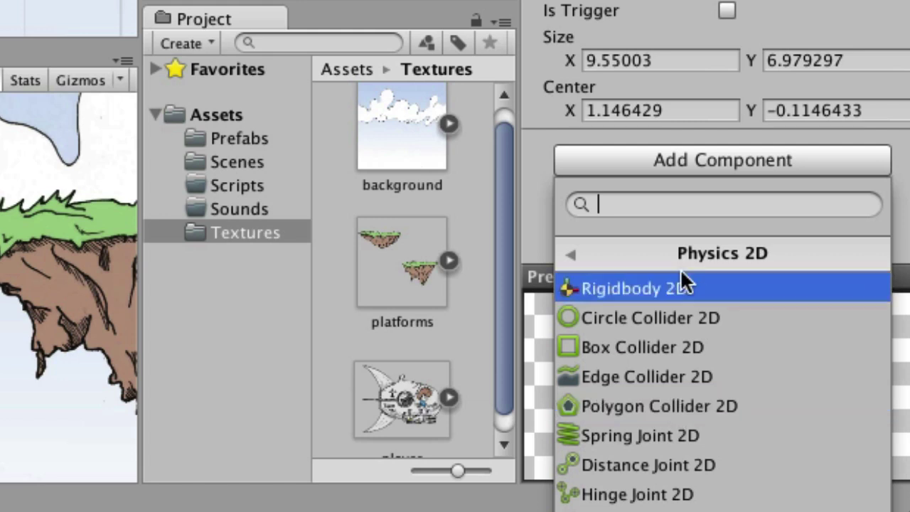
pyautogui.click(542, 139)
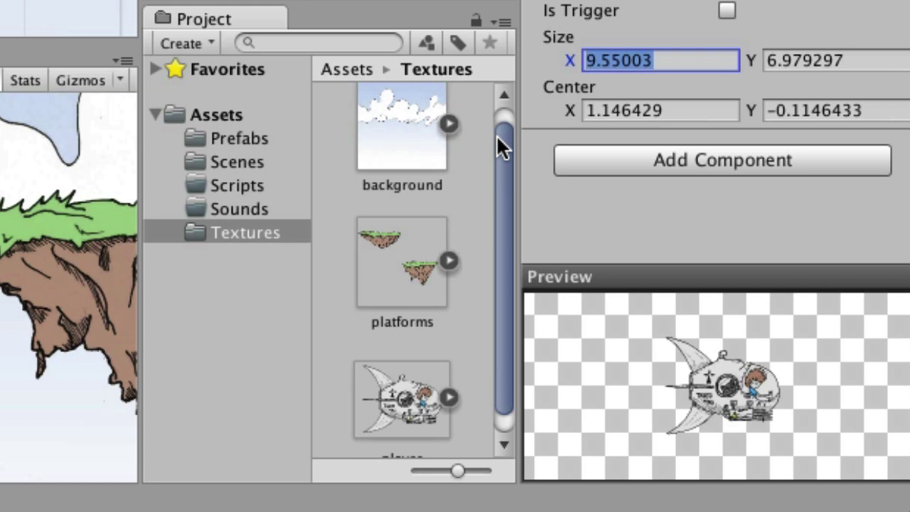
pyautogui.click(760, 155)
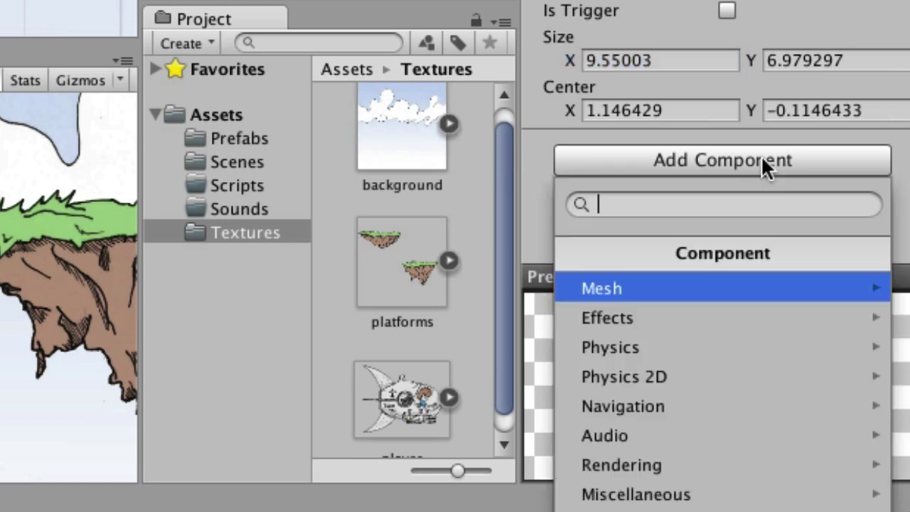
pyautogui.click(701, 371)
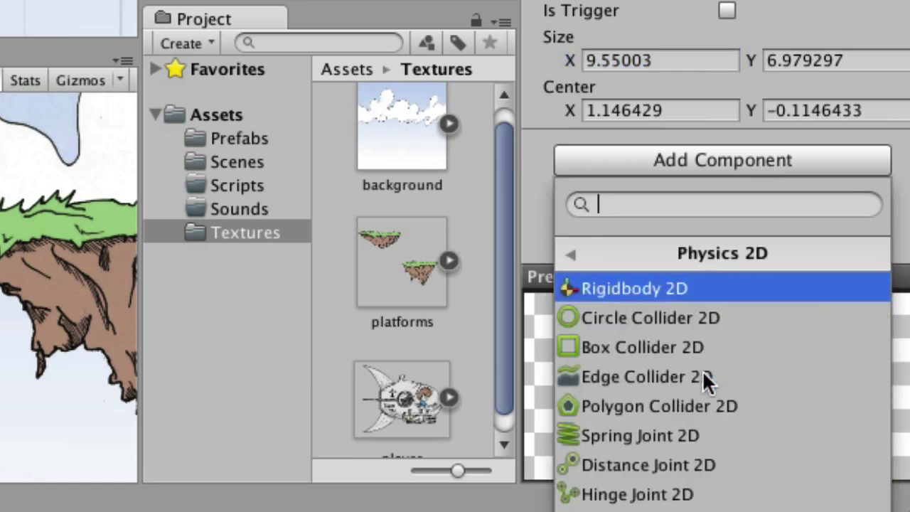
pyautogui.click(689, 287)
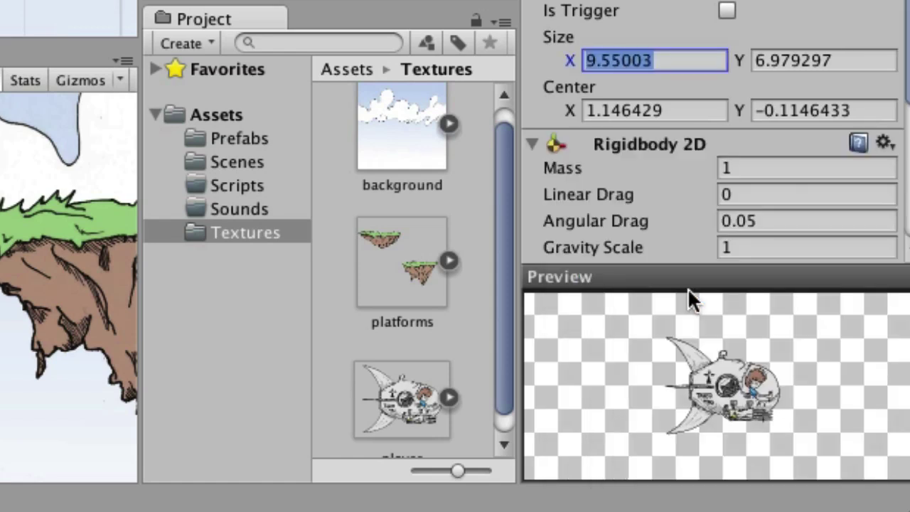
pyautogui.scroll(-5, 709, 210)
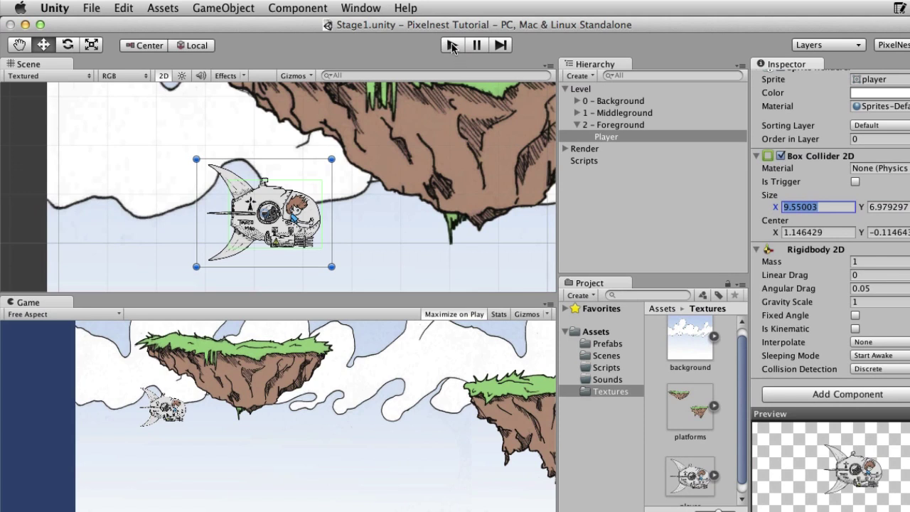
pyautogui.click(452, 46)
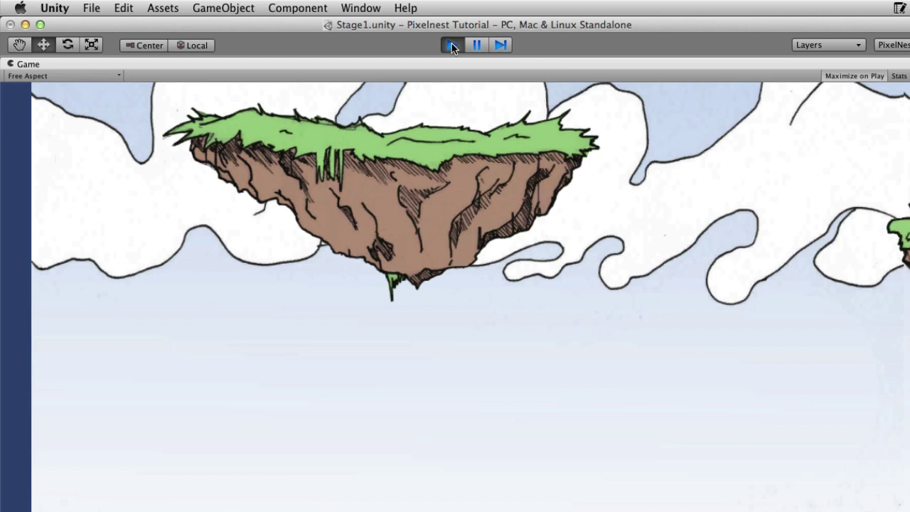
pyautogui.click(452, 45)
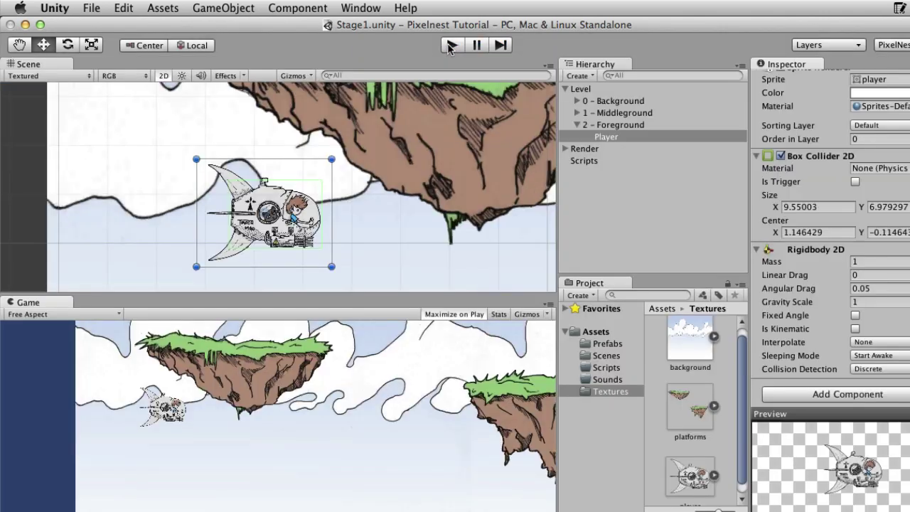
pyautogui.click(451, 46)
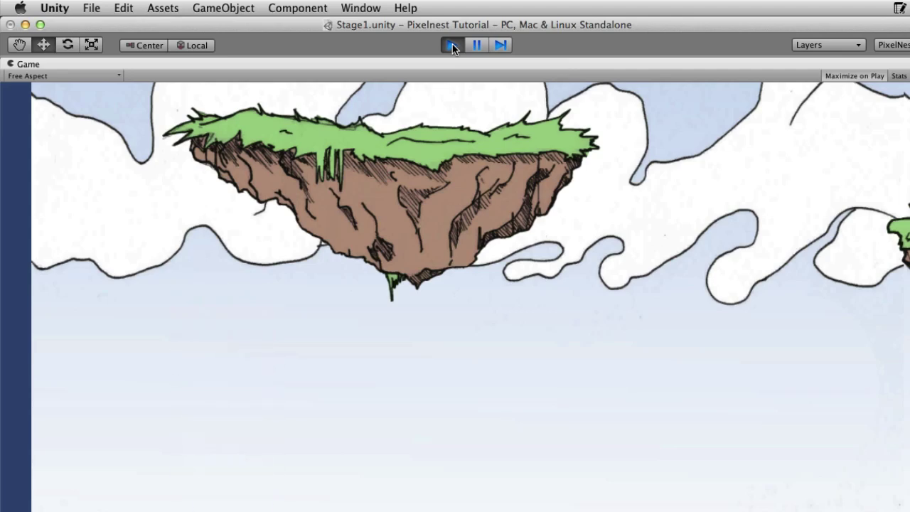
pyautogui.click(452, 45)
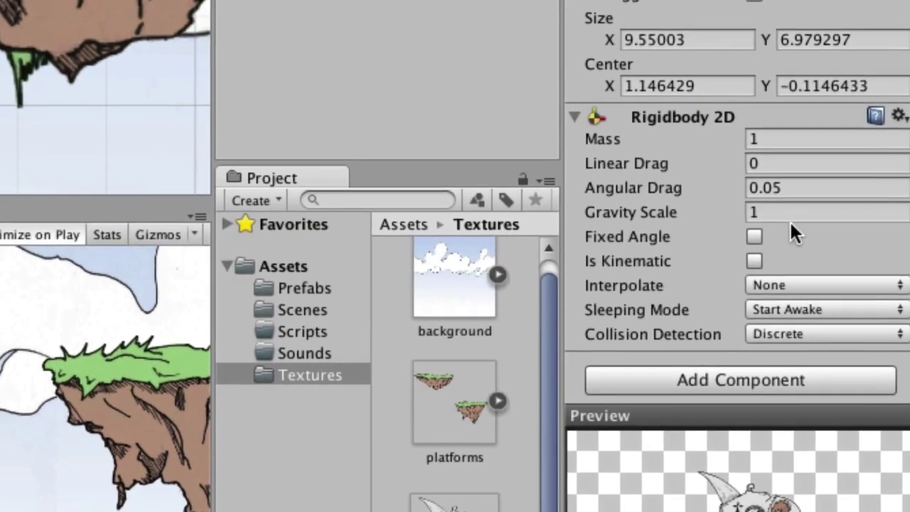
# Step: Set the Rigidbody 2D Gravity Scale to 0 and enable Fixed Angle
pyautogui.click(723, 211)
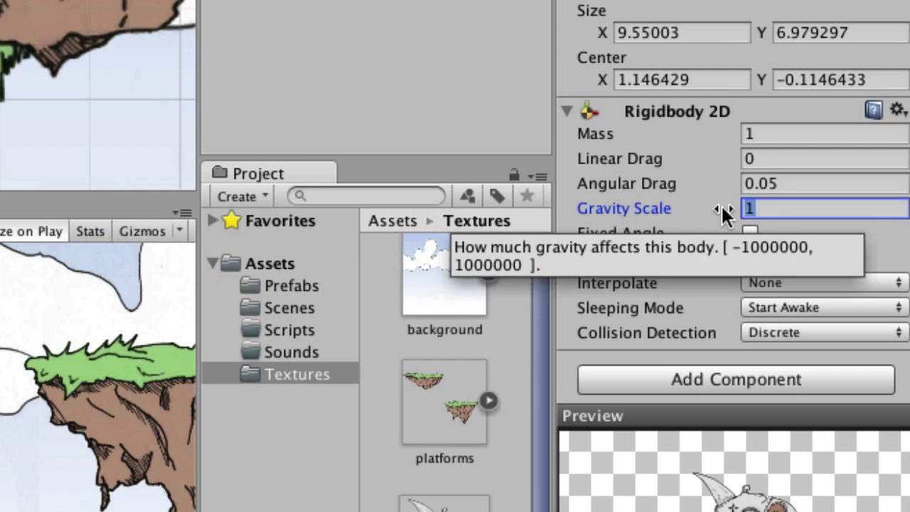
pyautogui.write('0')
pyautogui.click(710, 182)
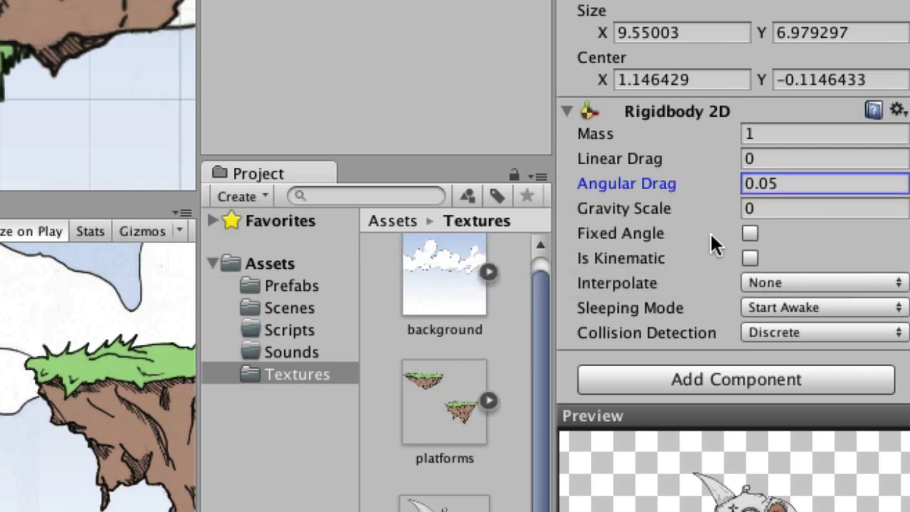
pyautogui.click(751, 235)
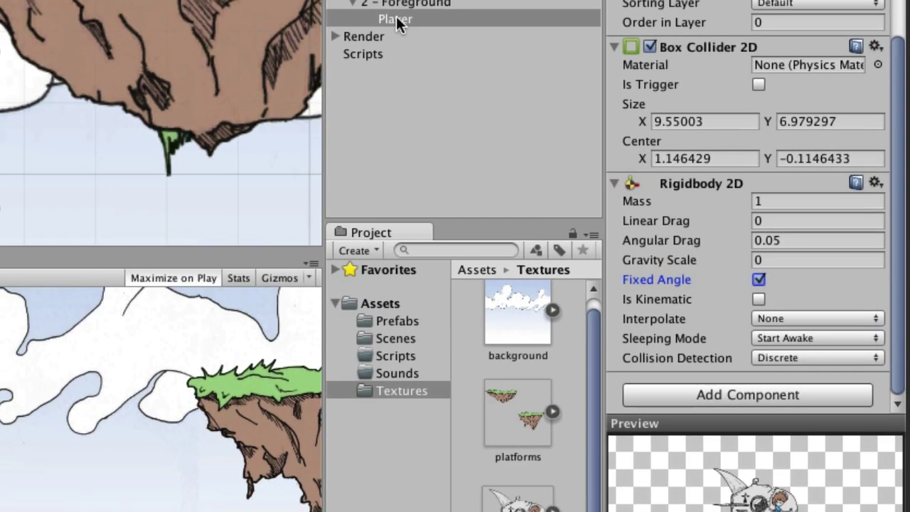
# Step: Drag Player into the Prefabs folder to make a prefab, then open the Scripts folder
pyautogui.click(396, 22)
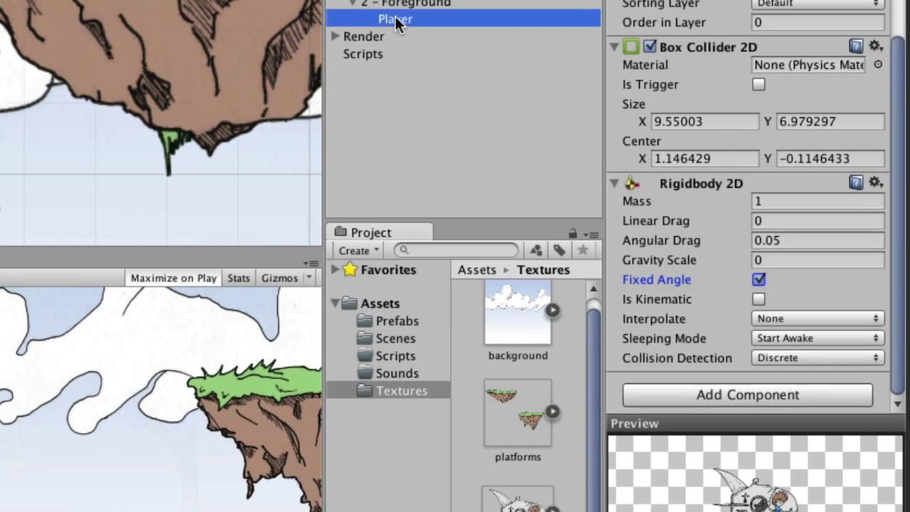
pyautogui.moveTo(396, 21); pyautogui.dragTo(389, 322)
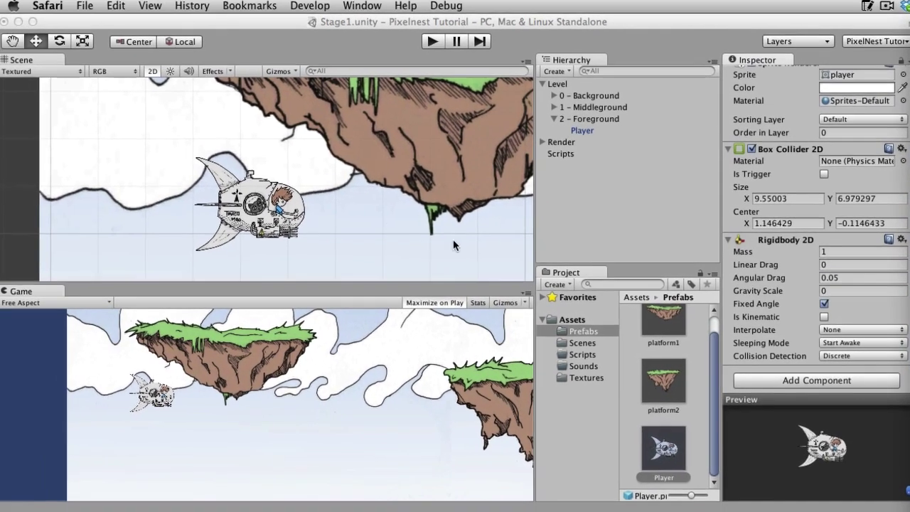
pyautogui.click(593, 354)
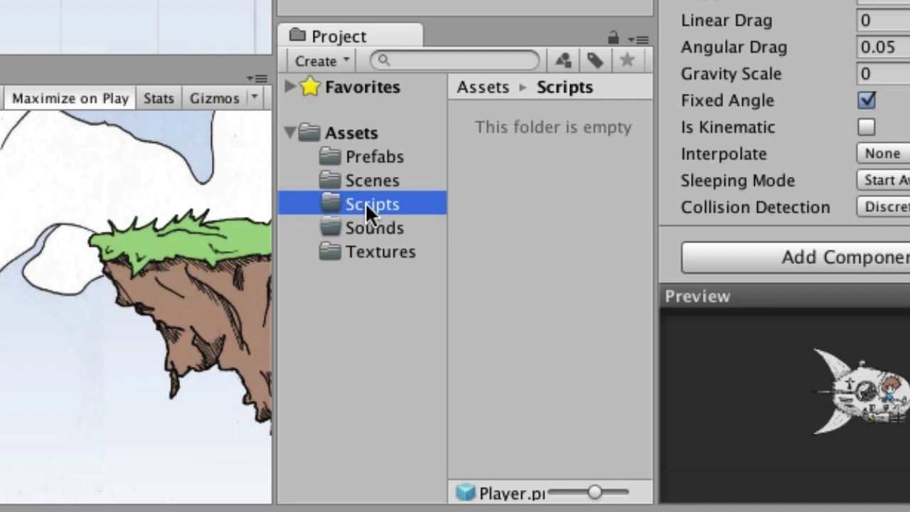
# Step: Create a new C# script in the Scripts folder and name it PlayerScript
pyautogui.rightClick(372, 199)
pyautogui.moveTo(433, 210)
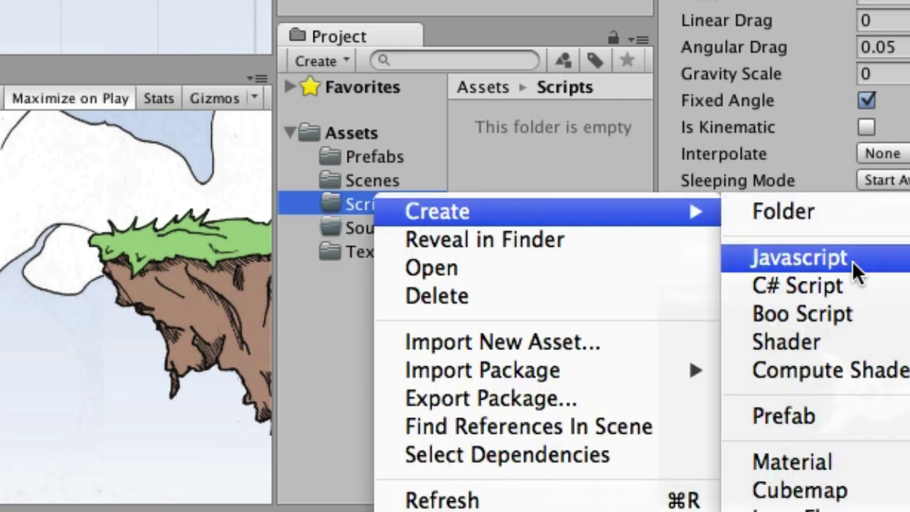
pyautogui.click(820, 287)
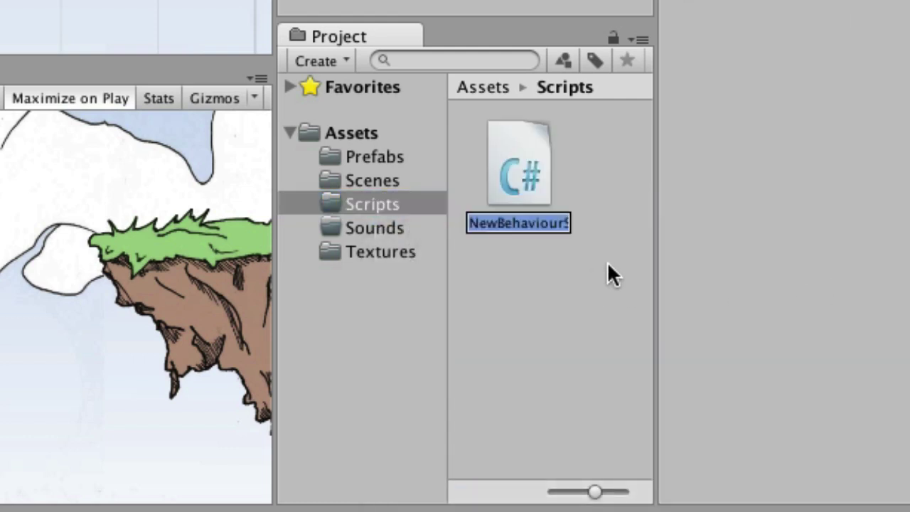
pyautogui.write('Player')
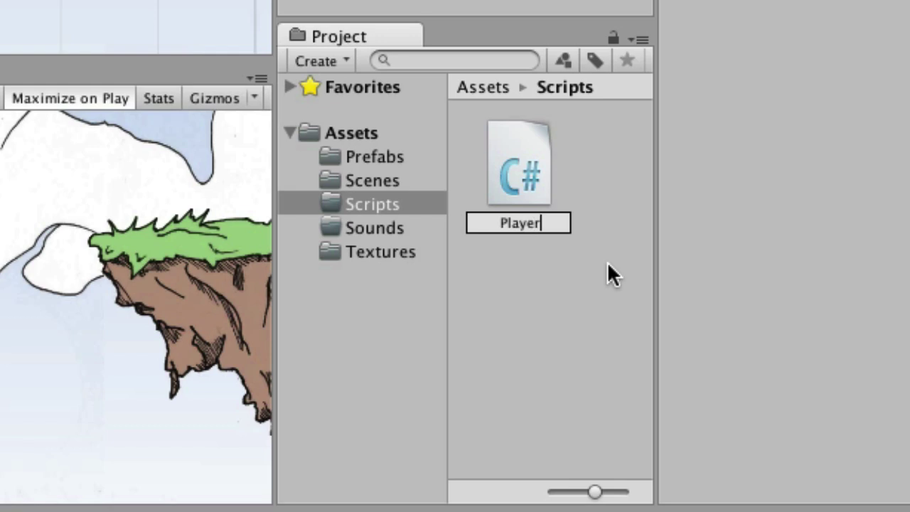
pyautogui.write('Script')
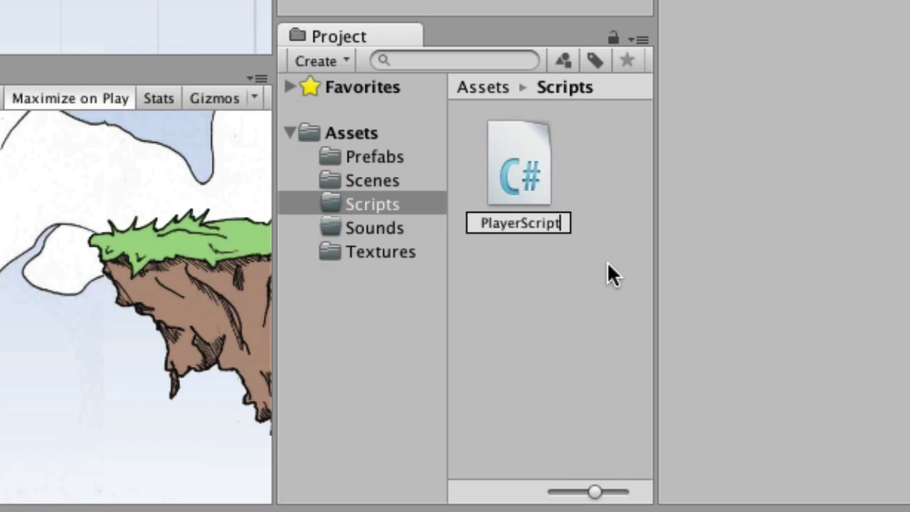
pyautogui.press('Return')
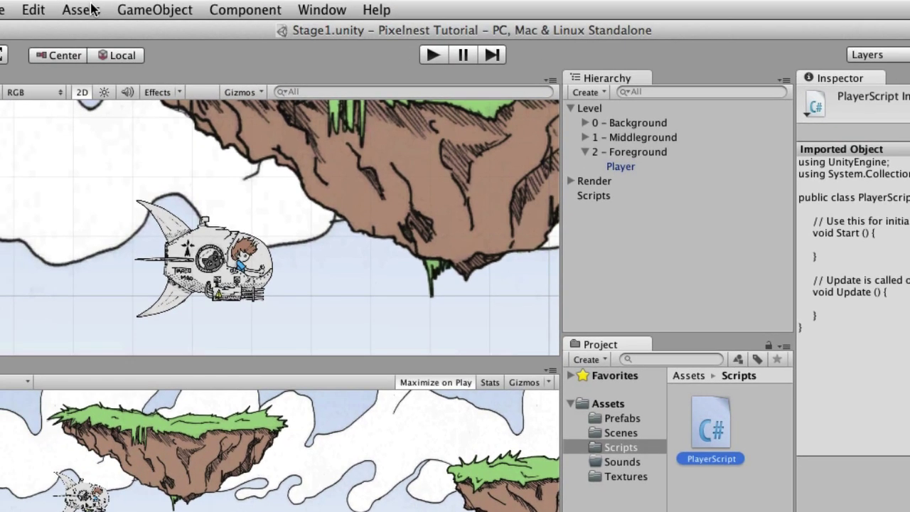
# Step: Sync the Unity project with MonoDevelop to load the Pixelnest Tutorial solution
pyautogui.click(91, 8)
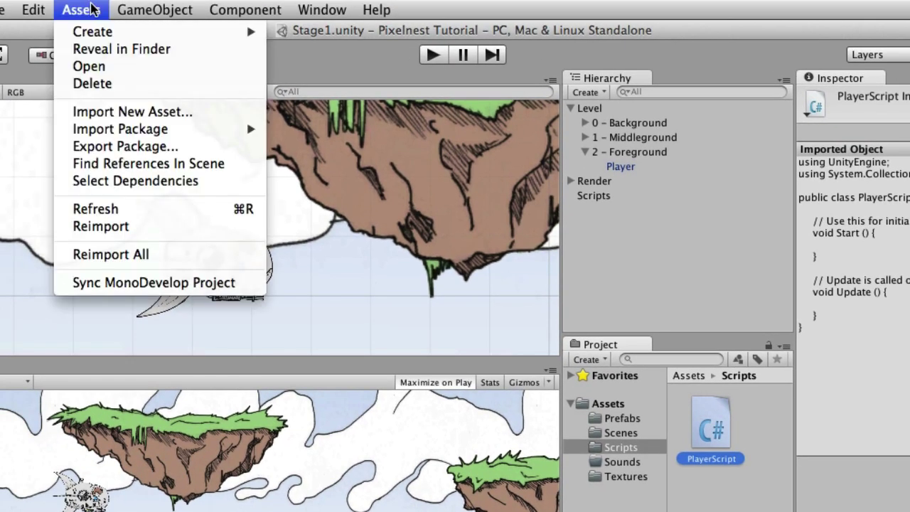
pyautogui.click(141, 284)
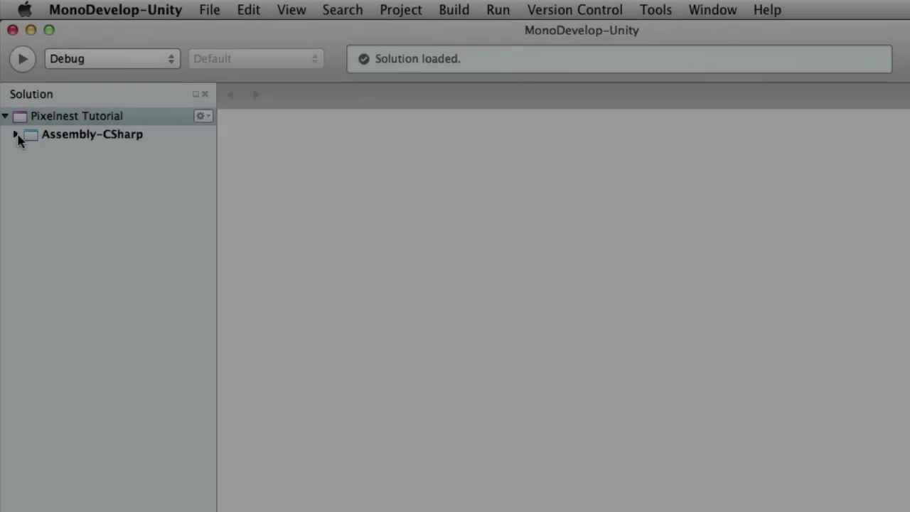
# Step: Expand Assembly-CSharp and Scripts in the Solution pad and open PlayerScript.cs
pyautogui.click(16, 135)
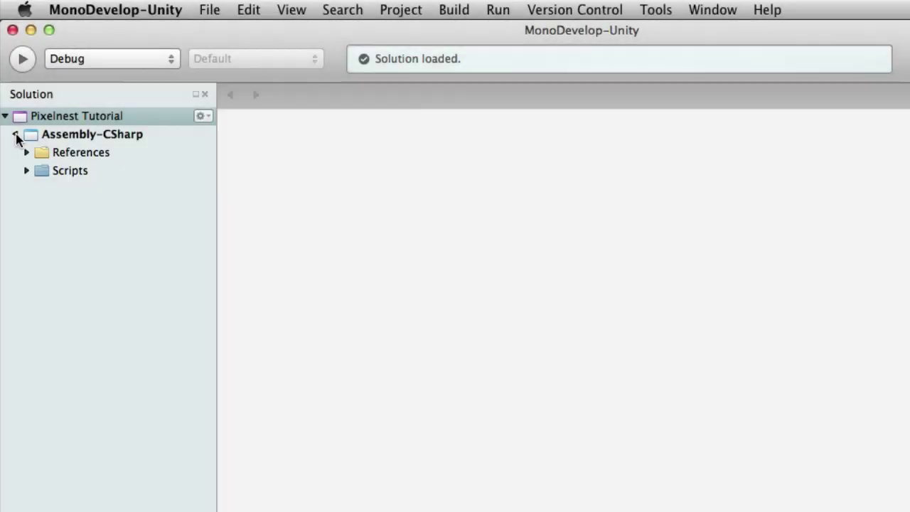
pyautogui.click(27, 171)
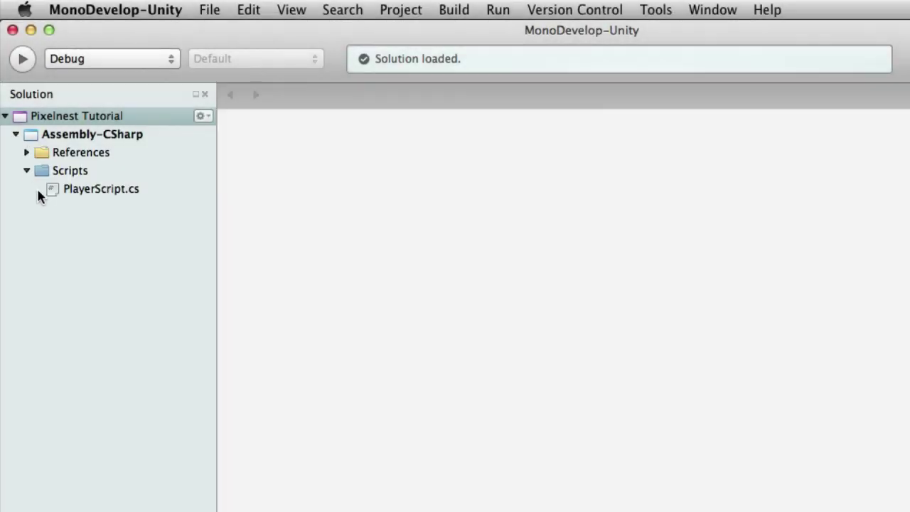
pyautogui.click(96, 189)
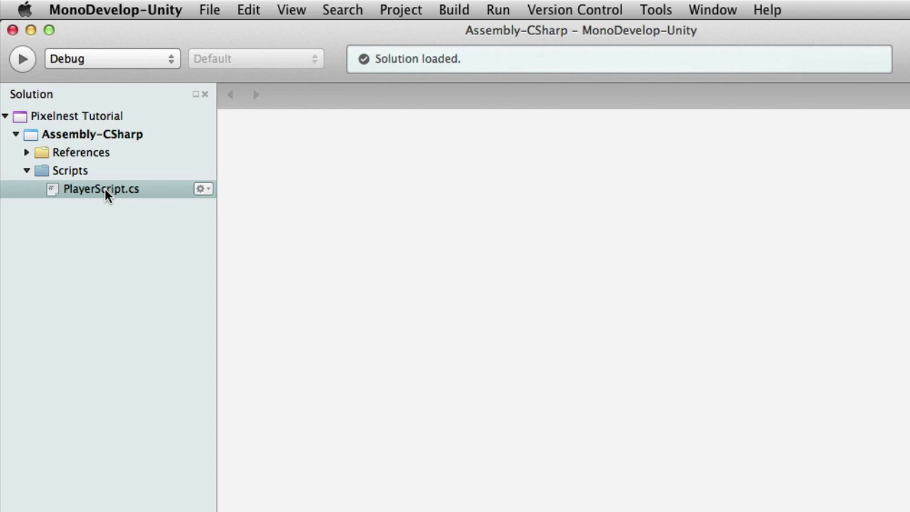
pyautogui.doubleClick(105, 193)
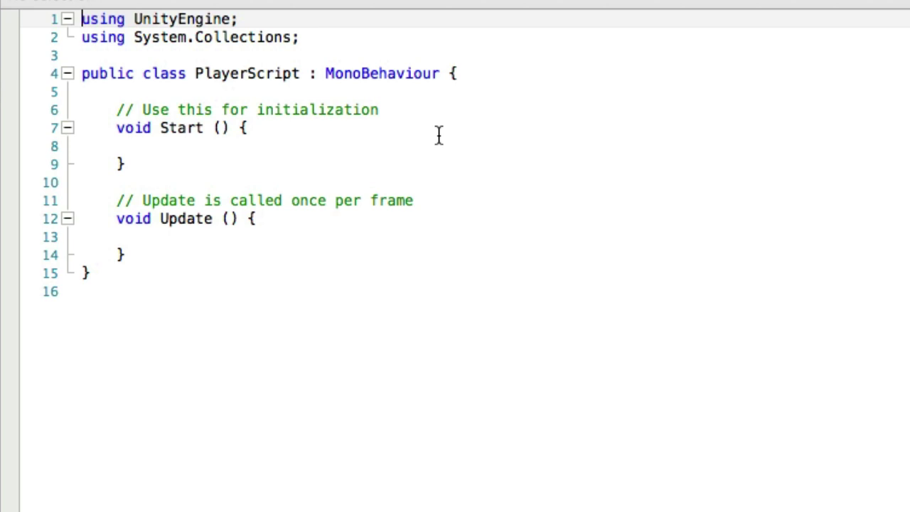
# Step: Replace the Start method with a public Vector2 speed = new Vector2(50, 50) field
pyautogui.click(392, 90)
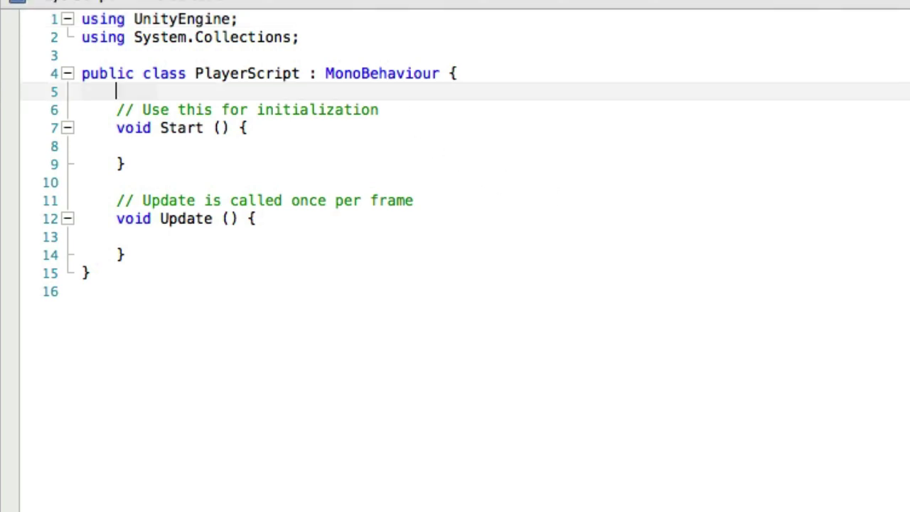
pyautogui.moveTo(81, 109); pyautogui.dragTo(81, 182)
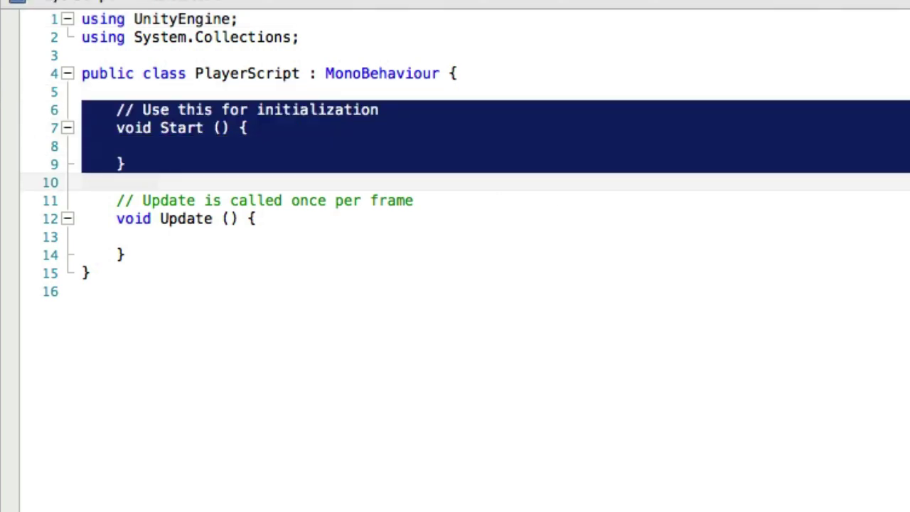
pyautogui.press('BackSpace')
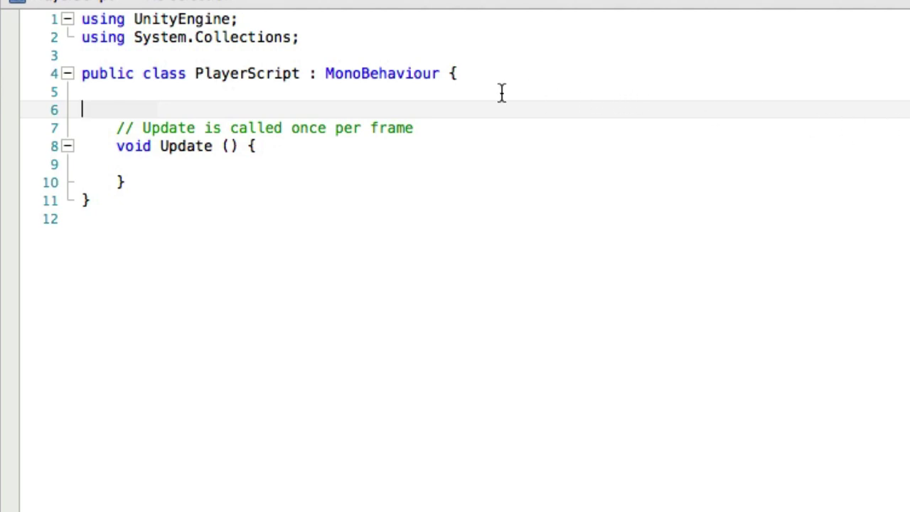
pyautogui.press('Return')
pyautogui.press('Up')
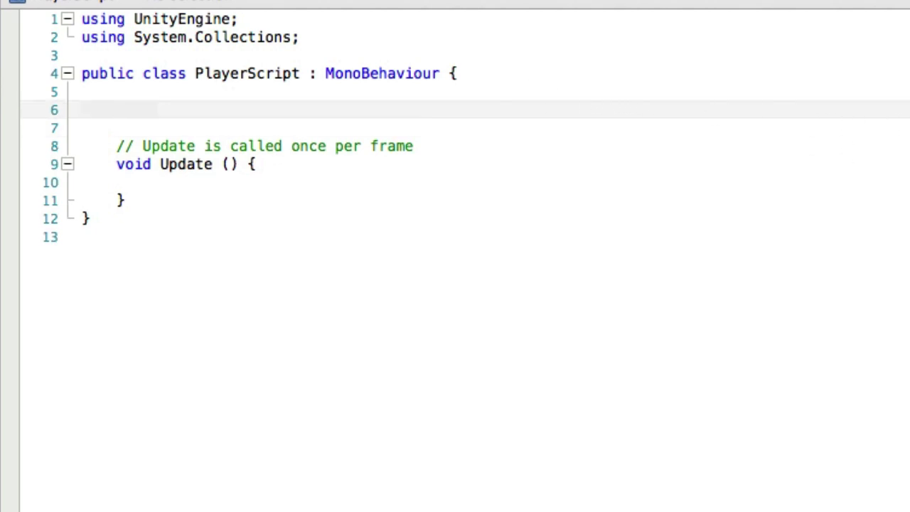
pyautogui.write('public ')
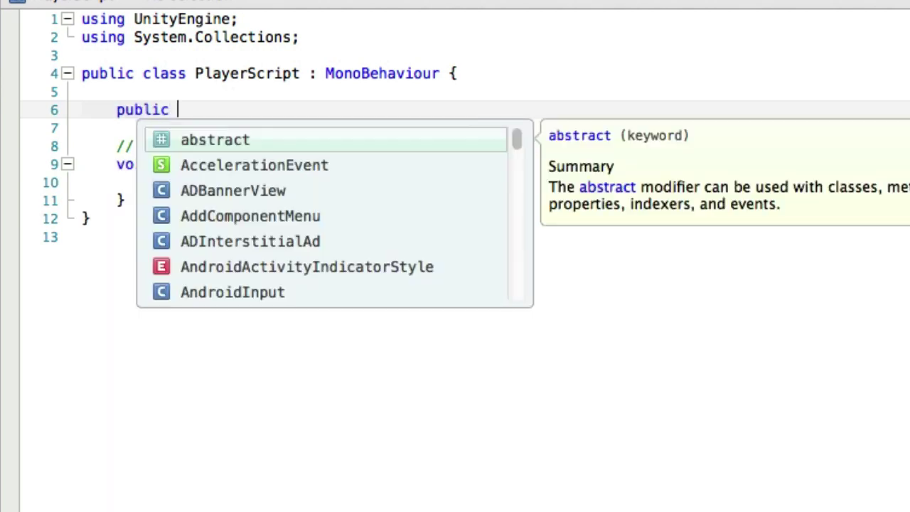
pyautogui.write('Vector2 speed')
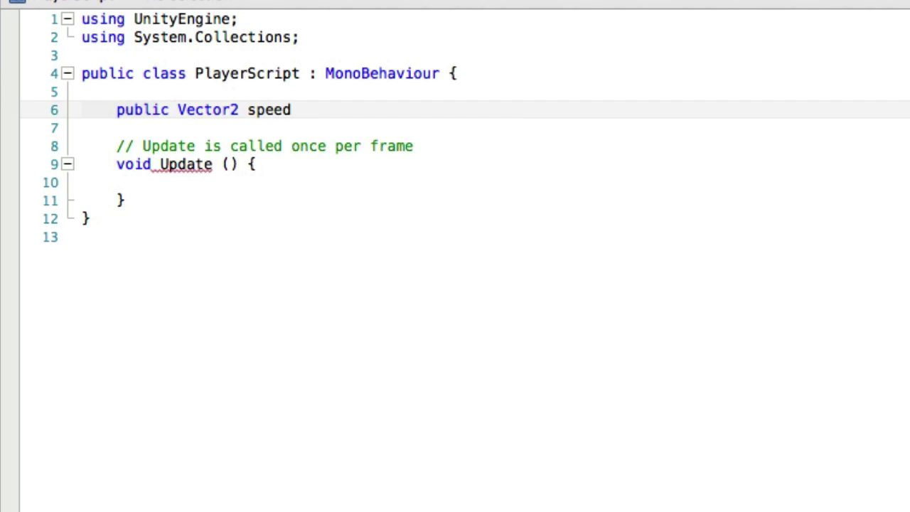
pyautogui.write(' = newV')
pyautogui.write('ector')
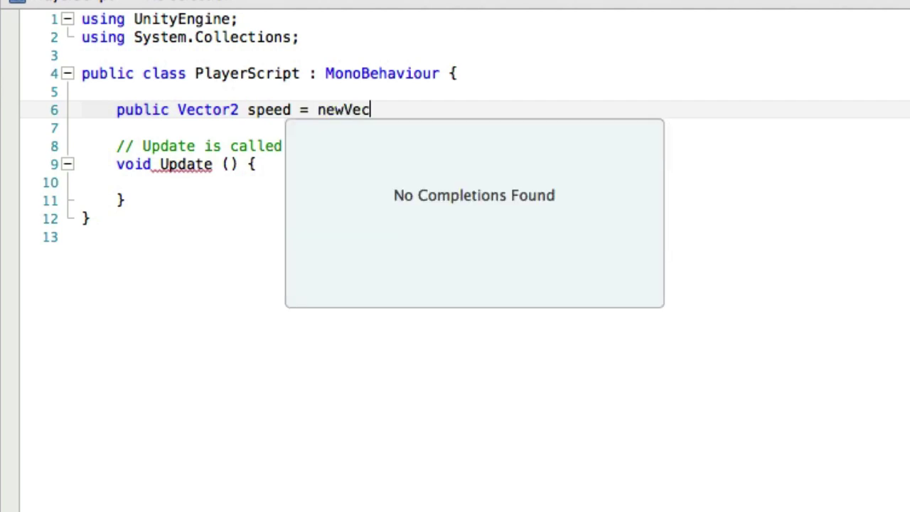
pyautogui.write('2')
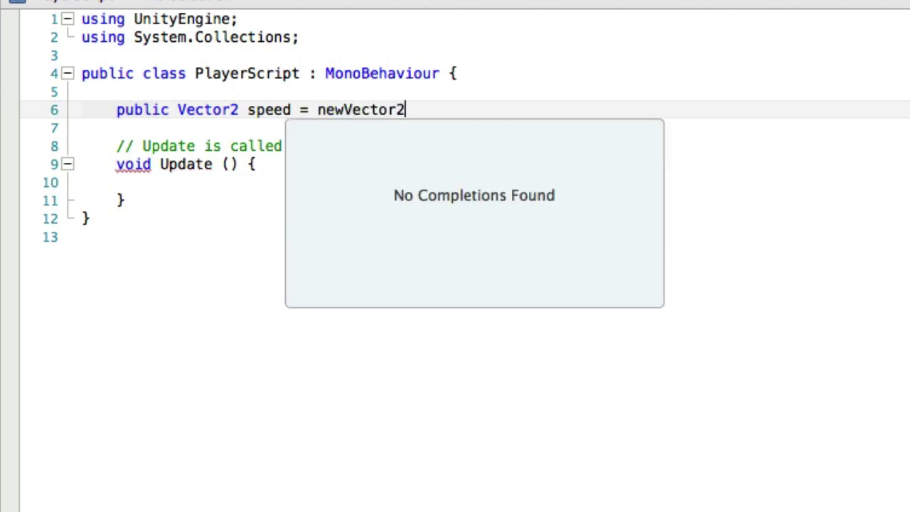
pyautogui.write('(50, 50)')
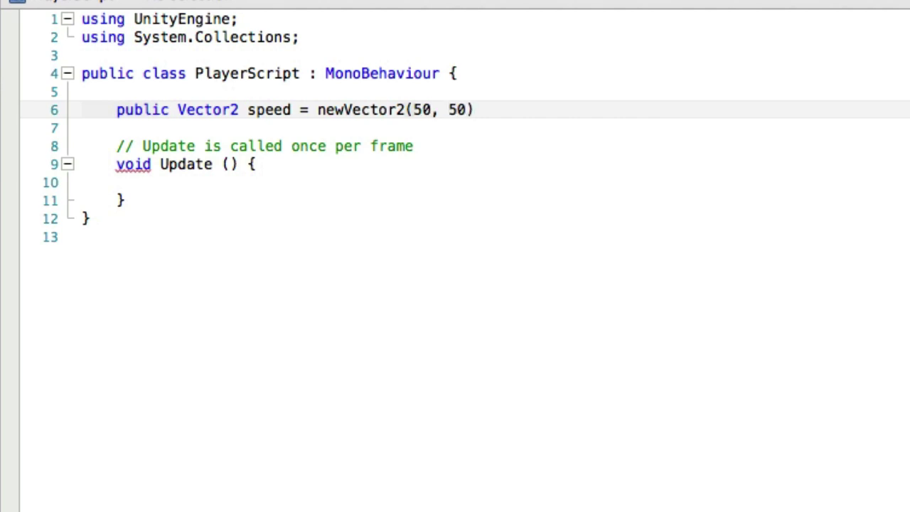
pyautogui.write(';')
# Step: Look up Vector2 in the documentation from the speed declaration
pyautogui.click(343, 110)
pyautogui.doubleClick(214, 107)
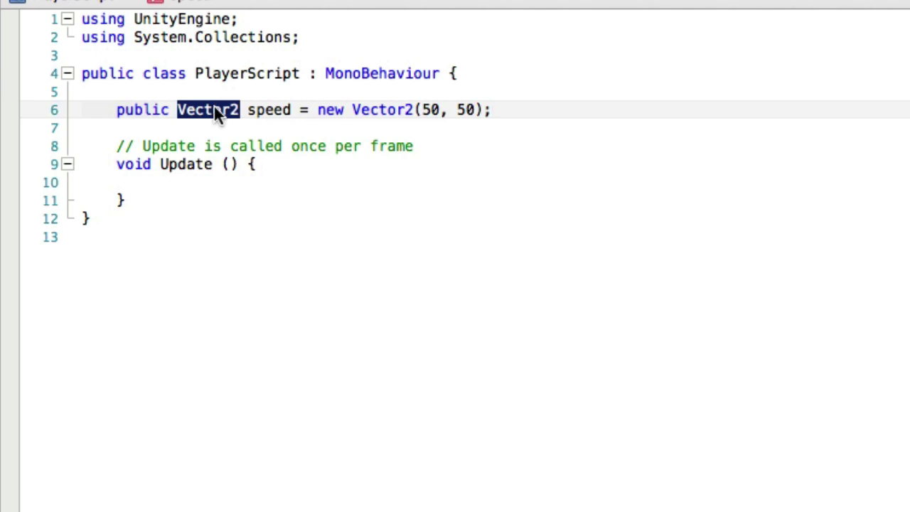
pyautogui.press('super+apostrophe')
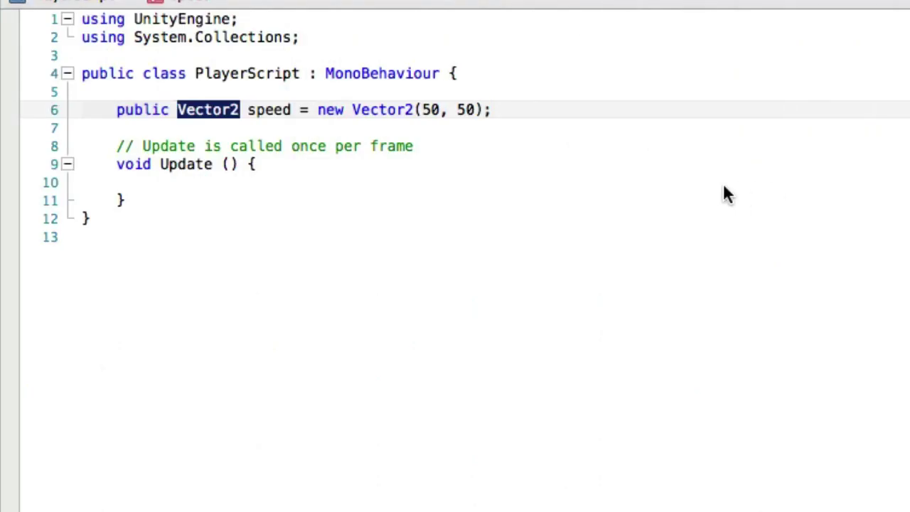
pyautogui.press('Right')
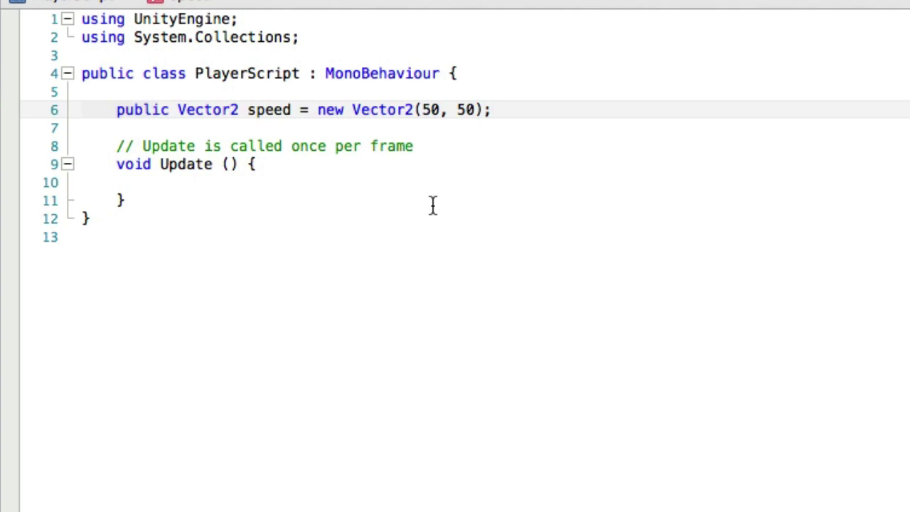
# Step: Add float inputX = Input.GetAxis ("Horizontal"); inside Update
pyautogui.click(402, 180)
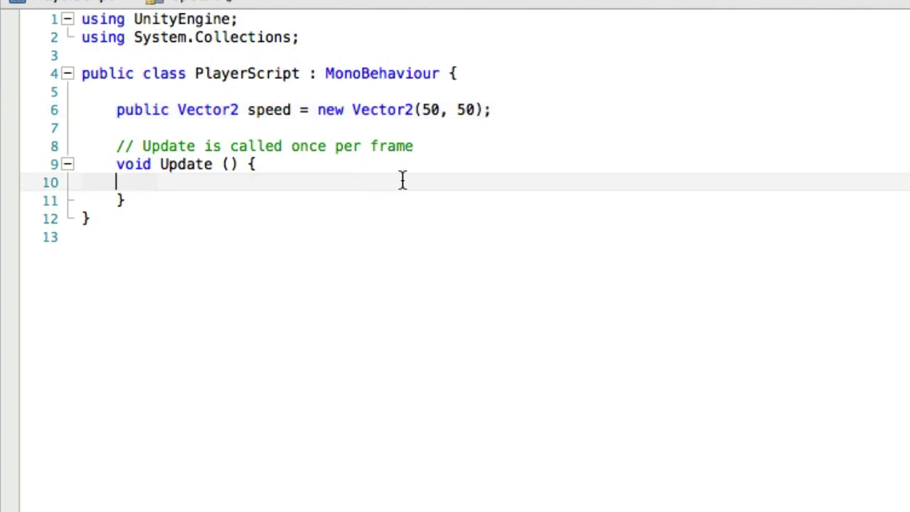
pyautogui.press('Return')
pyautogui.write('float')
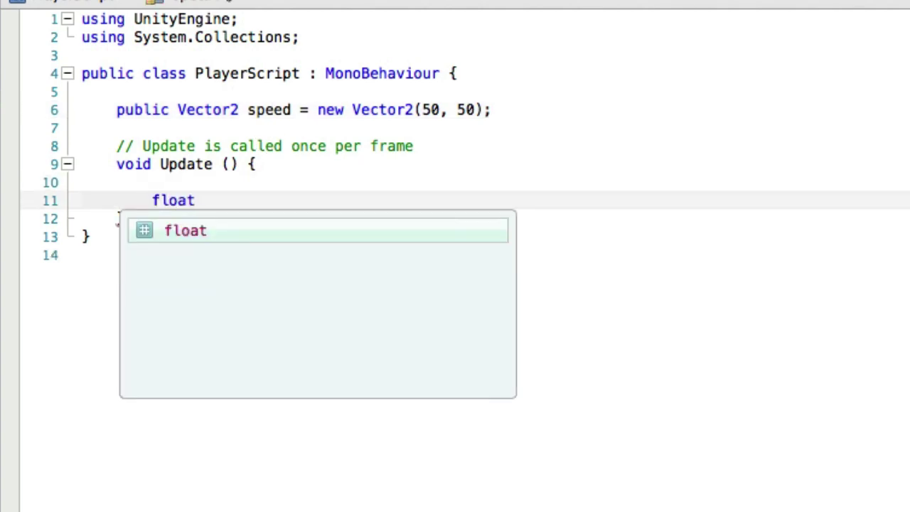
pyautogui.write(' inputX')
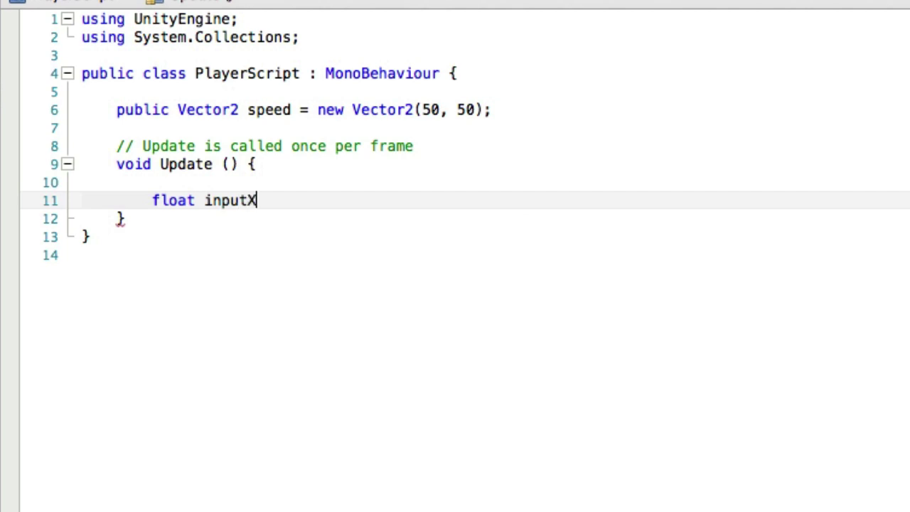
pyautogui.write(' = Input')
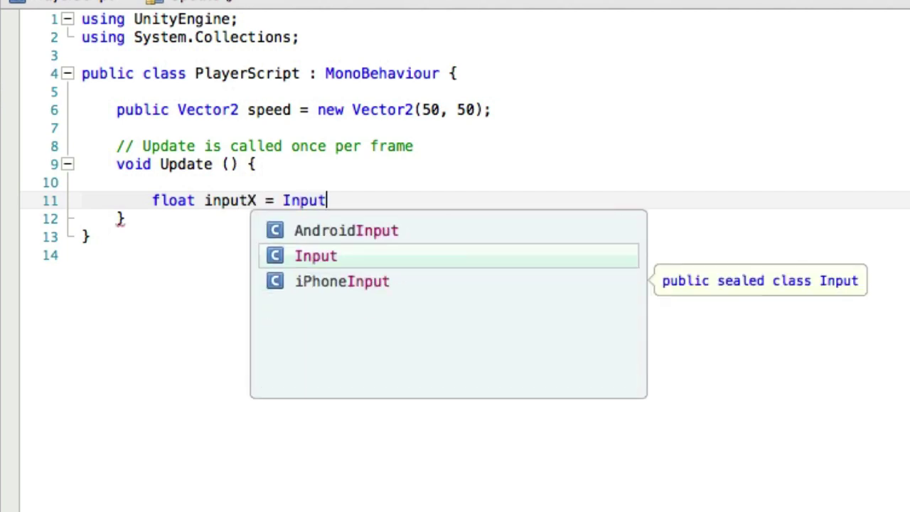
pyautogui.write('.')
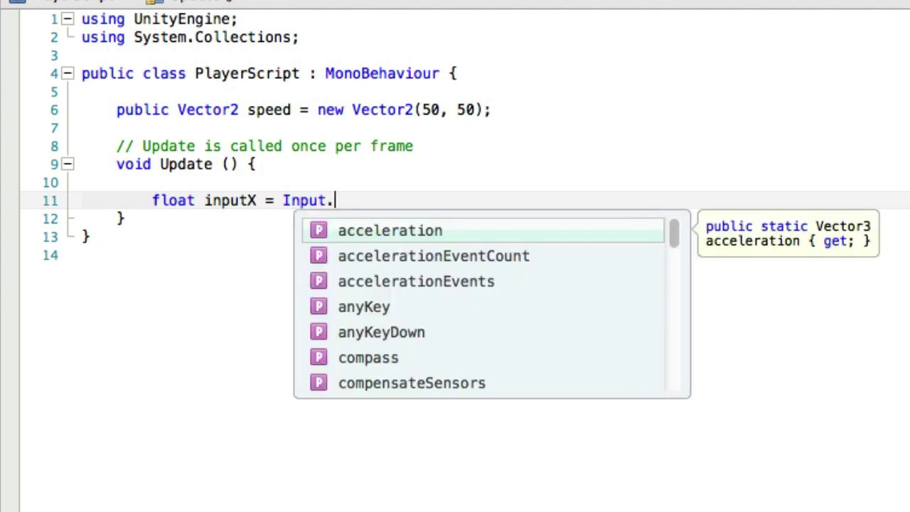
pyautogui.write('GetAxis')
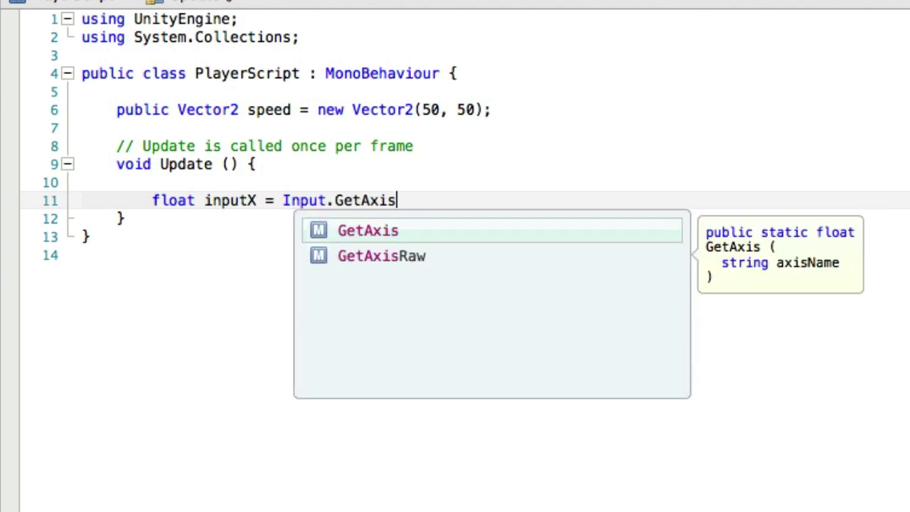
pyautogui.write(' ("H')
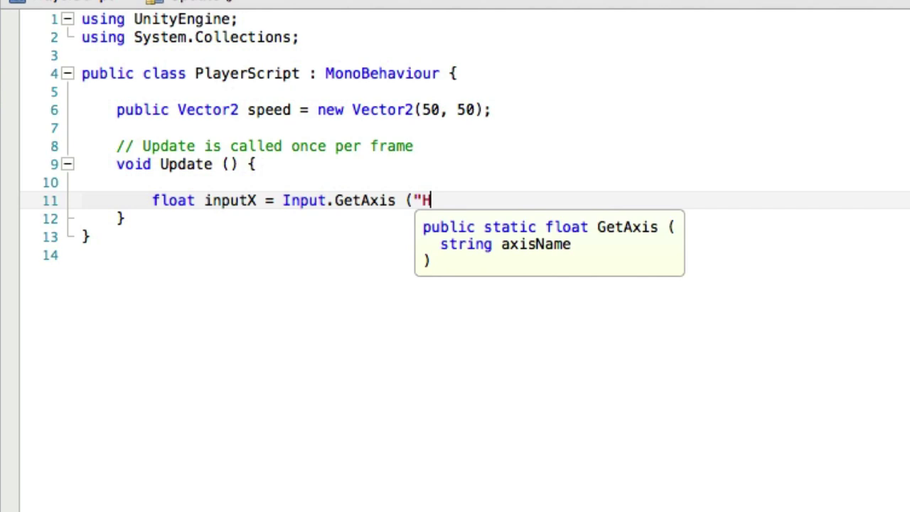
pyautogui.write('orizontal")')
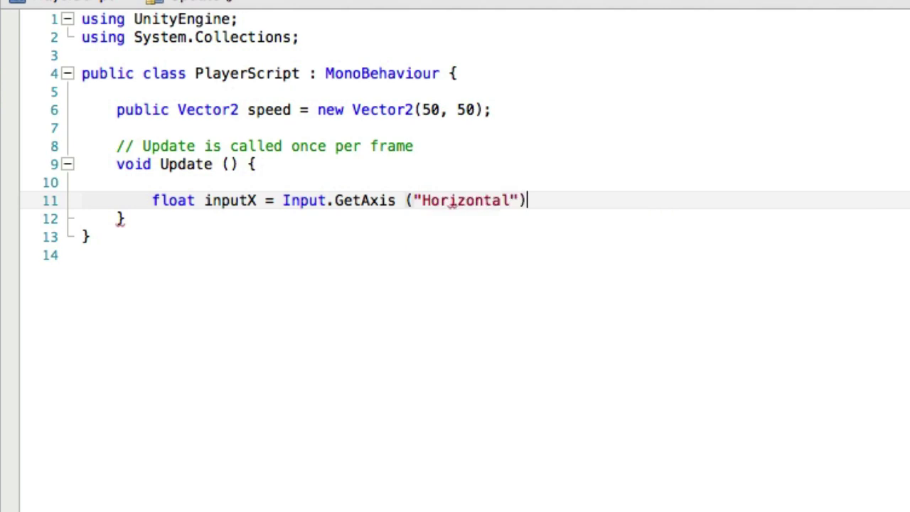
pyautogui.write(';')
pyautogui.press('Return')
# Step: Duplicate the inputX line directly below itself
pyautogui.click(117, 182)
pyautogui.click(82, 201)
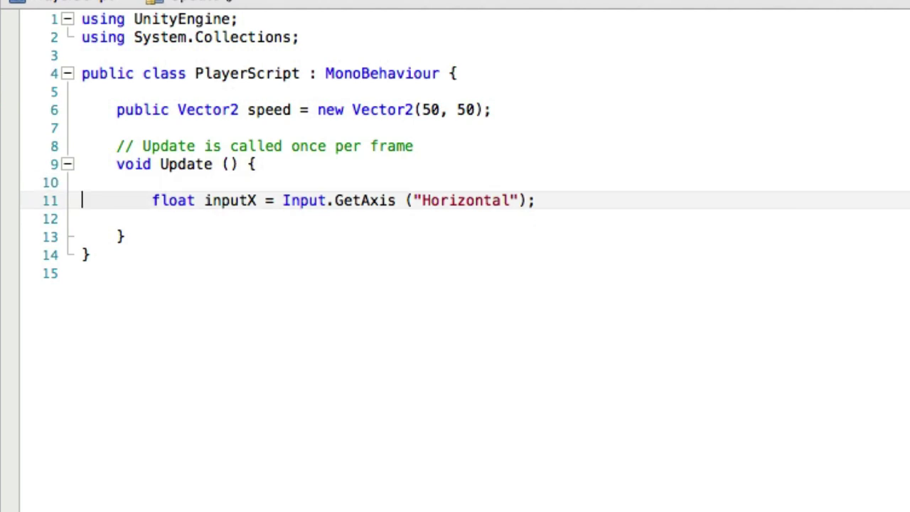
pyautogui.hotkey('shift', 'Down')
pyautogui.press('super+c')
pyautogui.click(82, 236)
pyautogui.press('super+v')
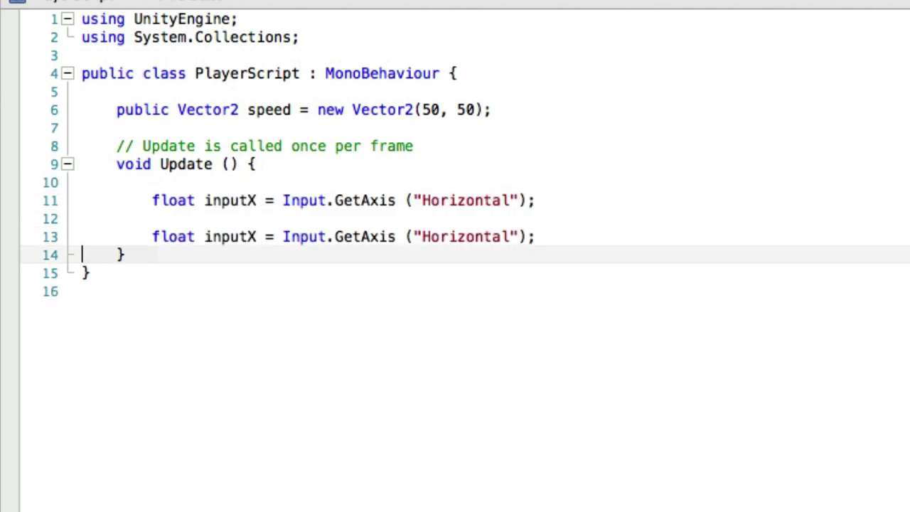
pyautogui.press('Return')
pyautogui.press('Up')
pyautogui.press('Up')
pyautogui.press('Up')
pyautogui.press('BackSpace')
pyautogui.press('BackSpace')
pyautogui.press('BackSpace')
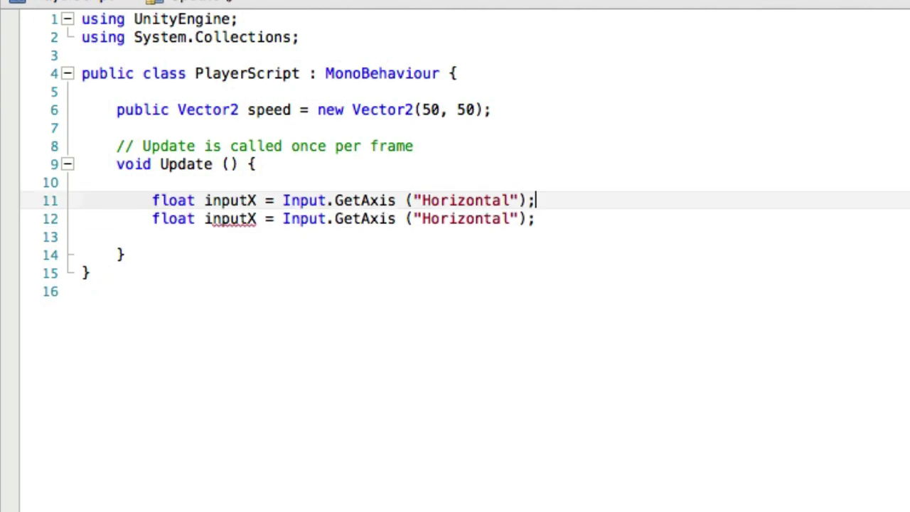
# Step: Change the copied line to inputY reading the "Vertical" axis
pyautogui.press('Down')
pyautogui.press('Left')
pyautogui.press('Left')
pyautogui.press('Left')
pyautogui.press('Left')
pyautogui.press('Left')
pyautogui.press('BackSpace')
pyautogui.press('BackSpace')
pyautogui.press('BackSpace')
pyautogui.press('BackSpace')
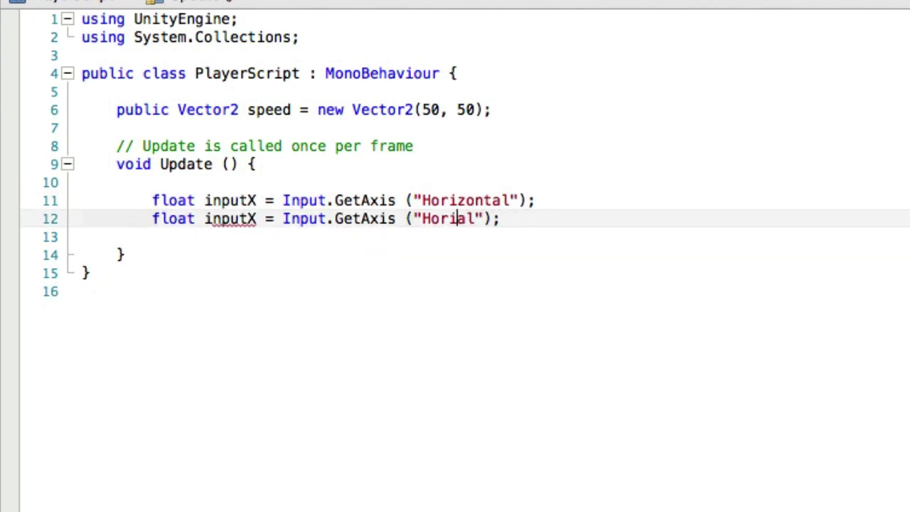
pyautogui.press('BackSpace')
pyautogui.press('BackSpace')
pyautogui.press('BackSpace')
pyautogui.press('BackSpace')
pyautogui.write('Vertic')
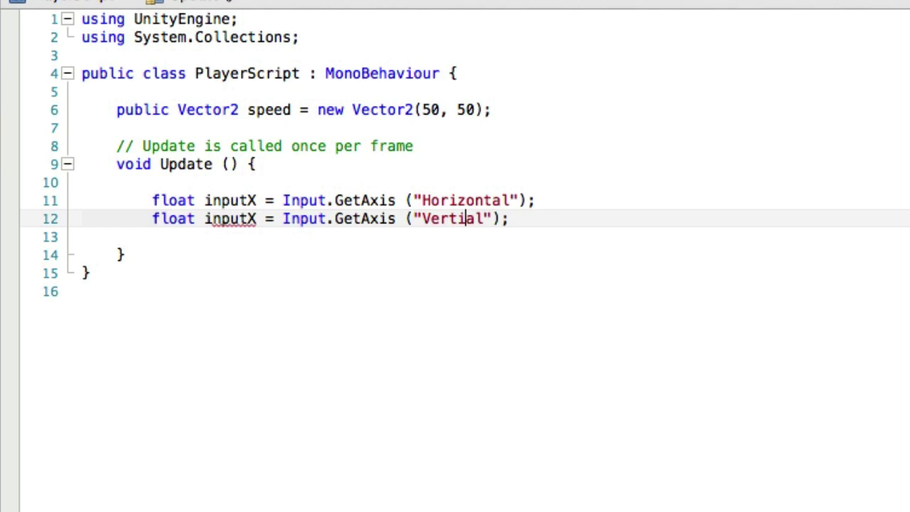
pyautogui.press('Left')
pyautogui.press('Left')
pyautogui.press('Left')
pyautogui.press('Left')
pyautogui.press('Left')
pyautogui.press('Left')
pyautogui.press('Left')
pyautogui.press('Left')
pyautogui.press('Left')
pyautogui.press('Left')
pyautogui.press('Left')
pyautogui.press('Left')
pyautogui.press('Left')
pyautogui.press('Left')
pyautogui.press('Left')
pyautogui.press('Left')
pyautogui.press('Left')
pyautogui.press('Left')
pyautogui.press('Left')
pyautogui.press('Left')
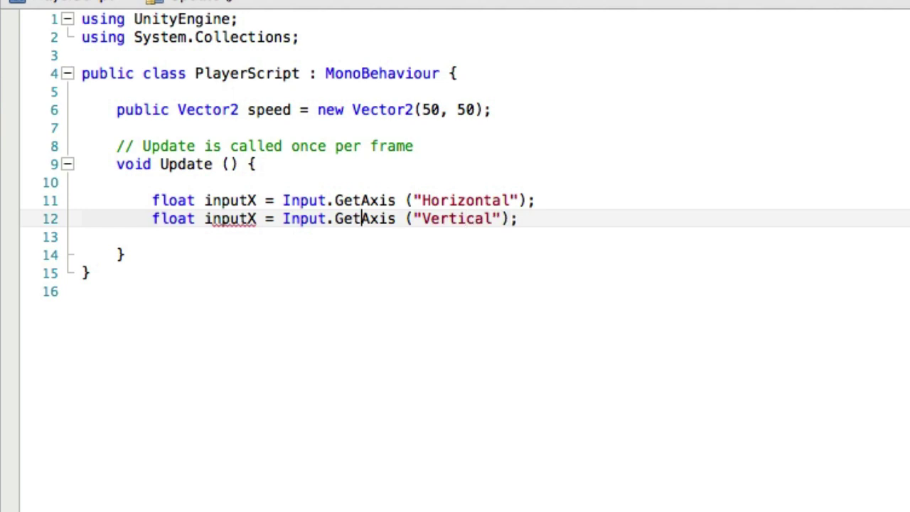
pyautogui.press('BackSpace')
pyautogui.write('Y')
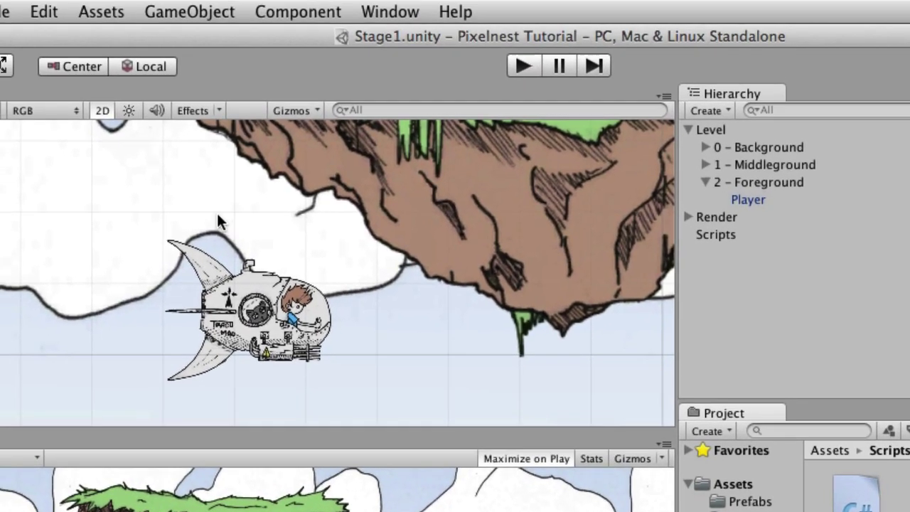
# Step: Open the Input Manager settings from Edit > Project Settings
pyautogui.click(53, 13)
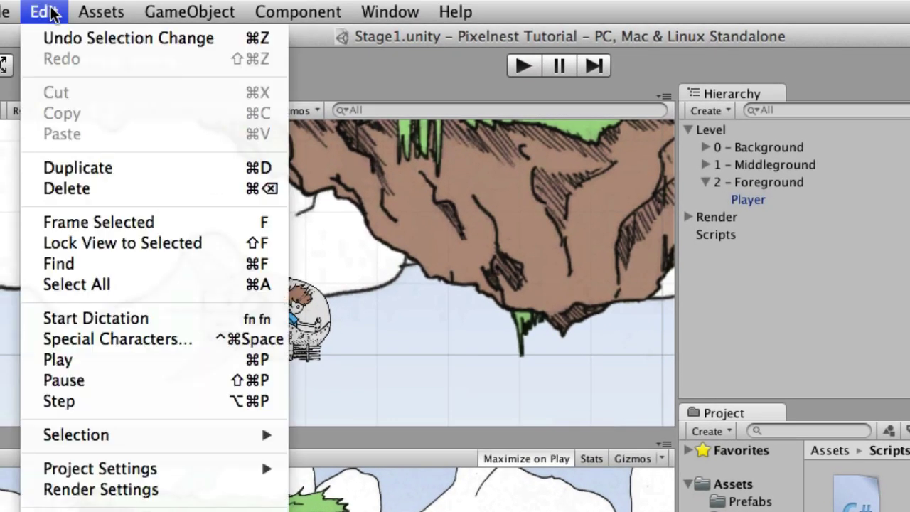
pyautogui.moveTo(142, 469)
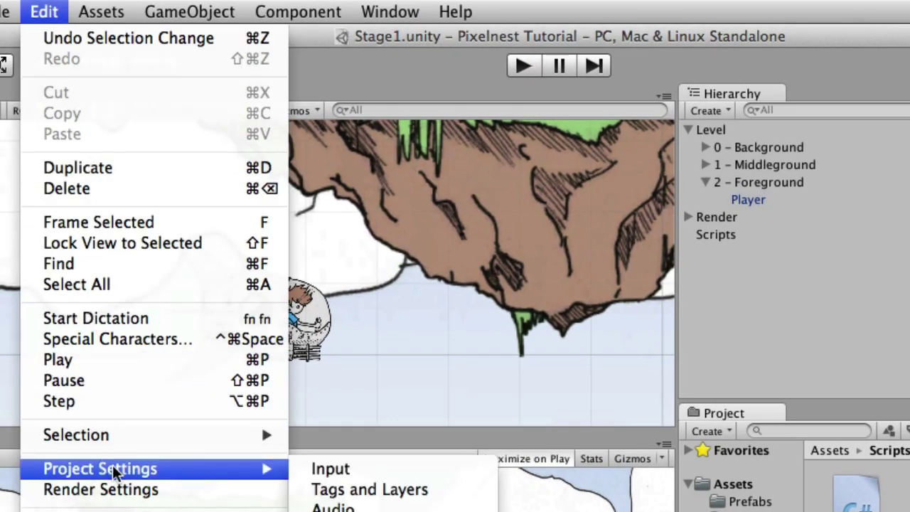
pyautogui.click(313, 468)
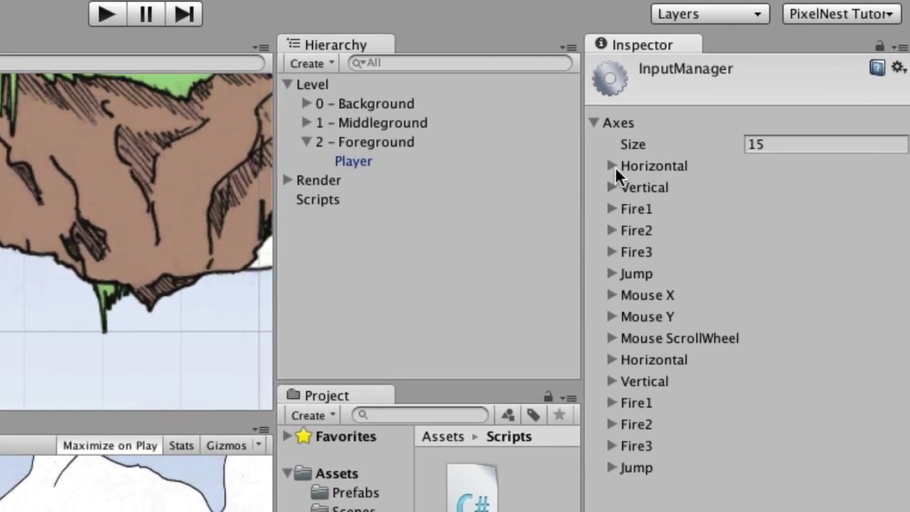
# Step: Expand and collapse the Horizontal, Vertical and Fire1 axes to review their key bindings
pyautogui.click(640, 203)
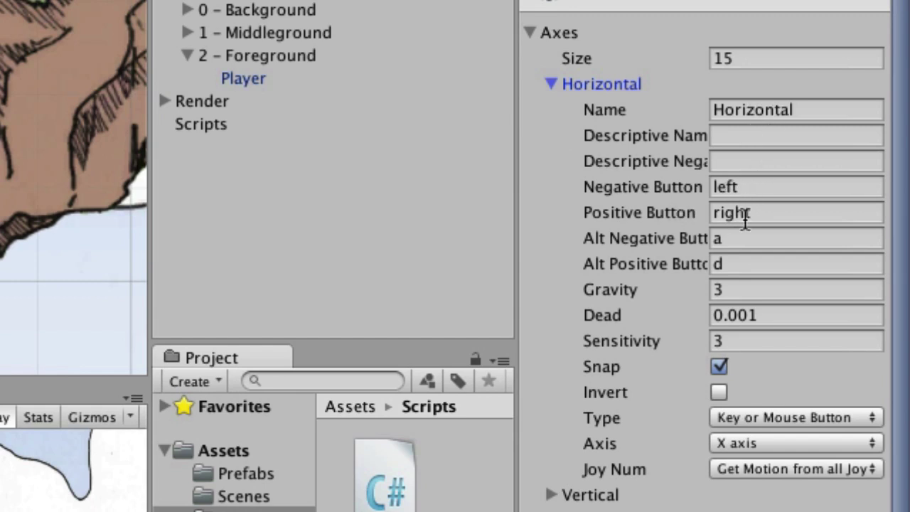
pyautogui.click(551, 83)
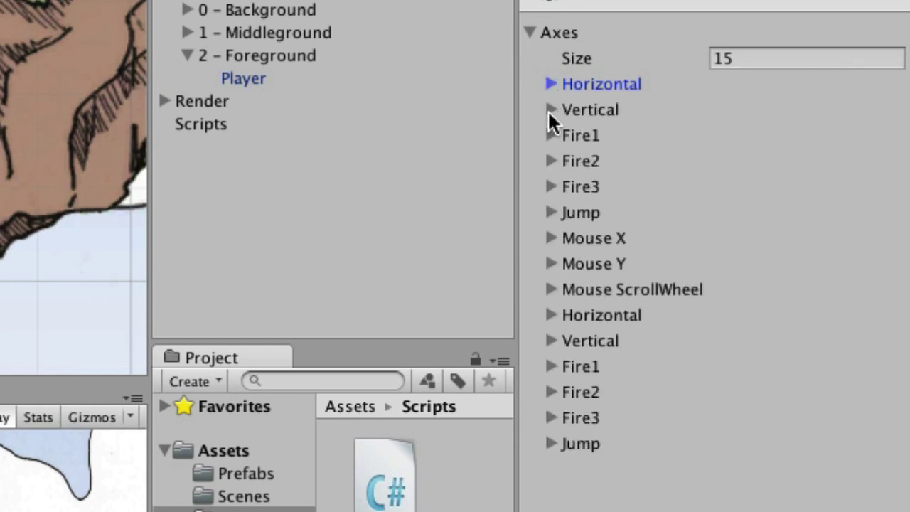
pyautogui.click(551, 111)
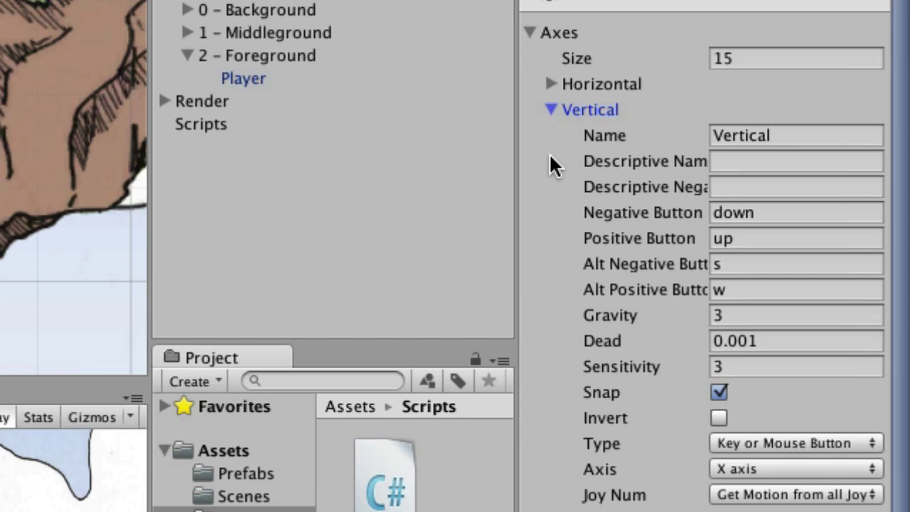
pyautogui.click(551, 110)
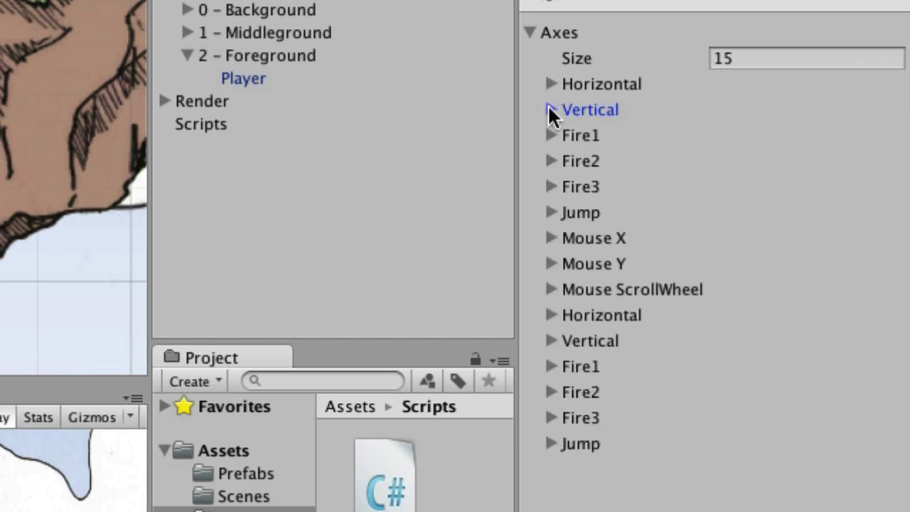
pyautogui.click(550, 135)
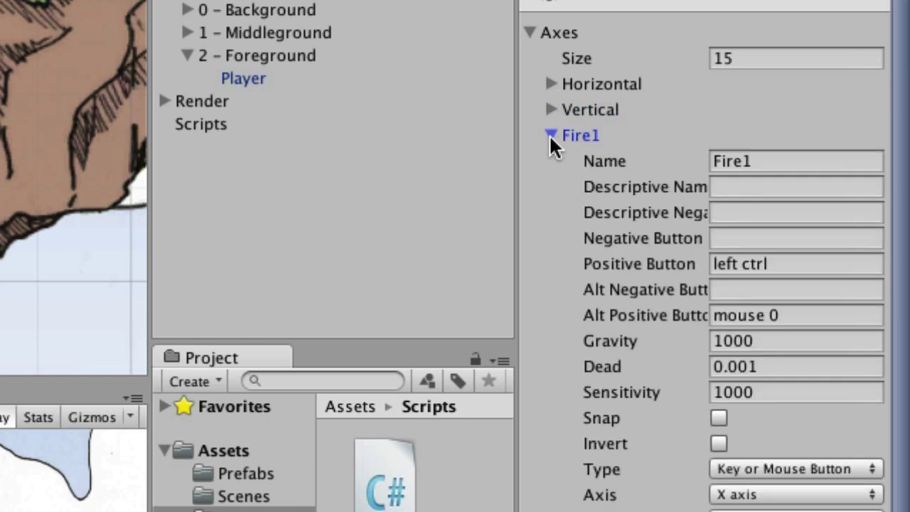
pyautogui.click(550, 136)
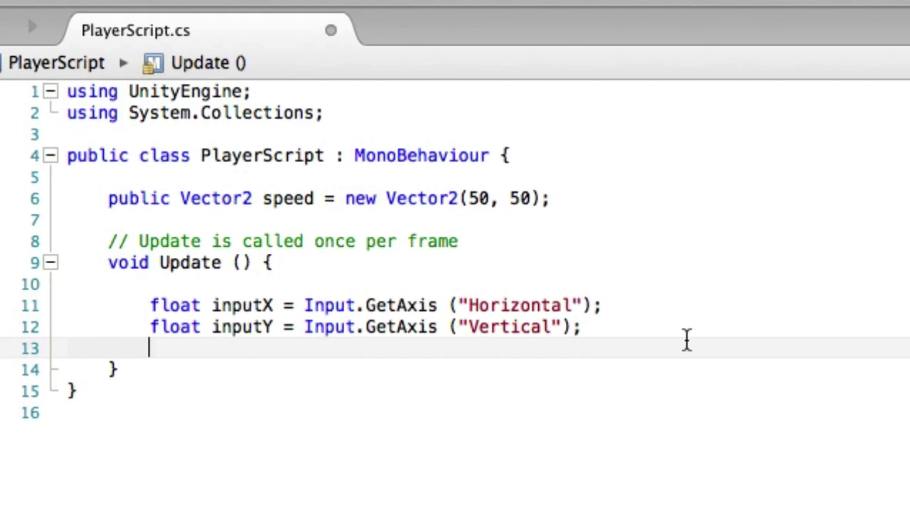
# Step: Add Vector3 movement = new Vector3( speed.x * inputX, speed.y * inputY, 0); in Update
pyautogui.press('Return')
pyautogui.write('V')
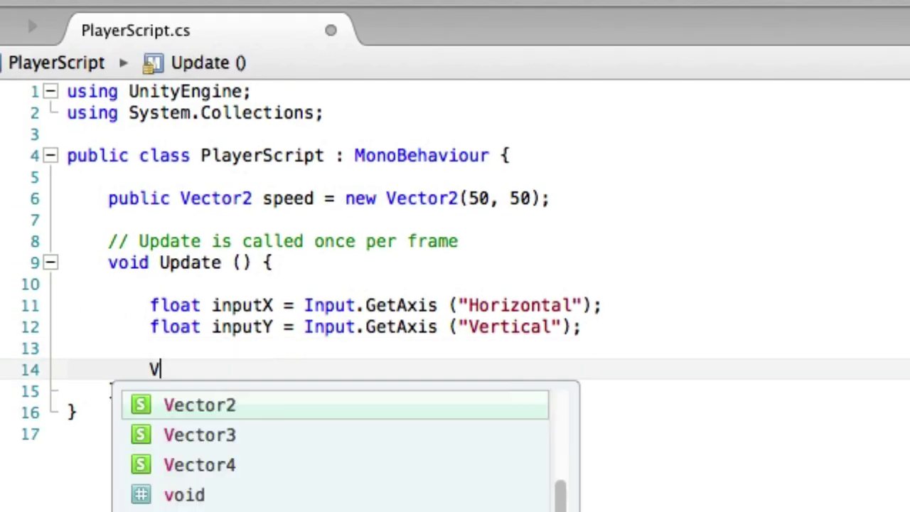
pyautogui.write('ector3 movement')
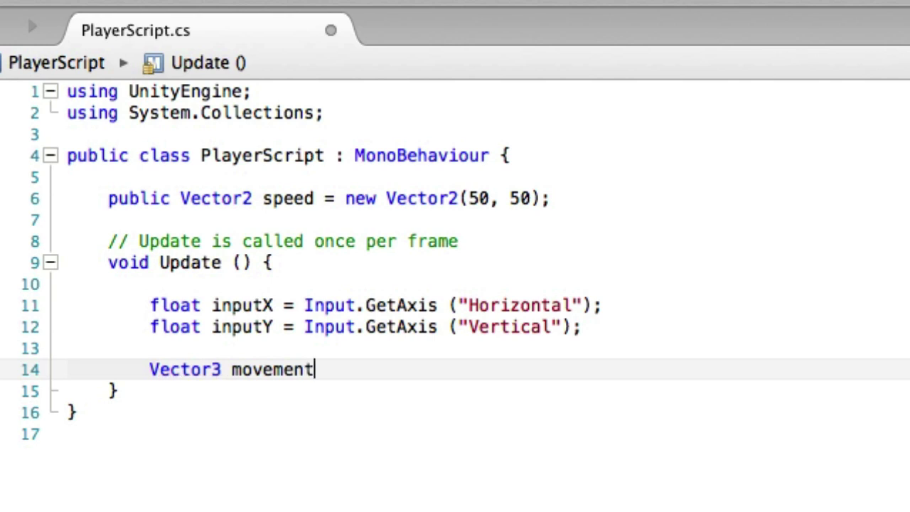
pyautogui.write(' = new V')
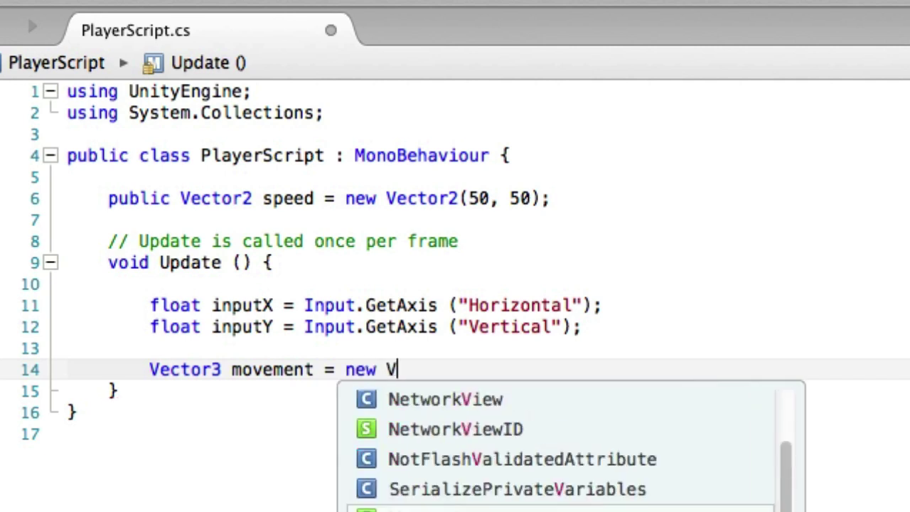
pyautogui.write('ector3( spee')
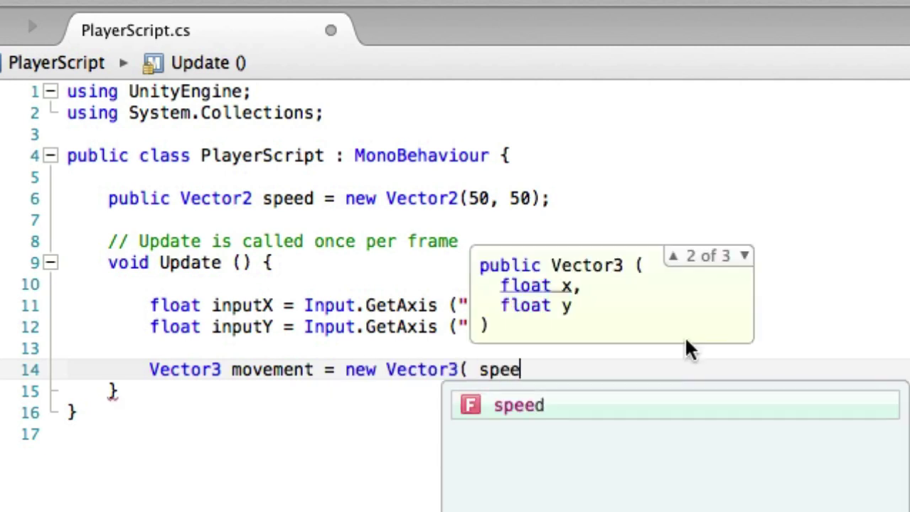
pyautogui.write('d.x * inp')
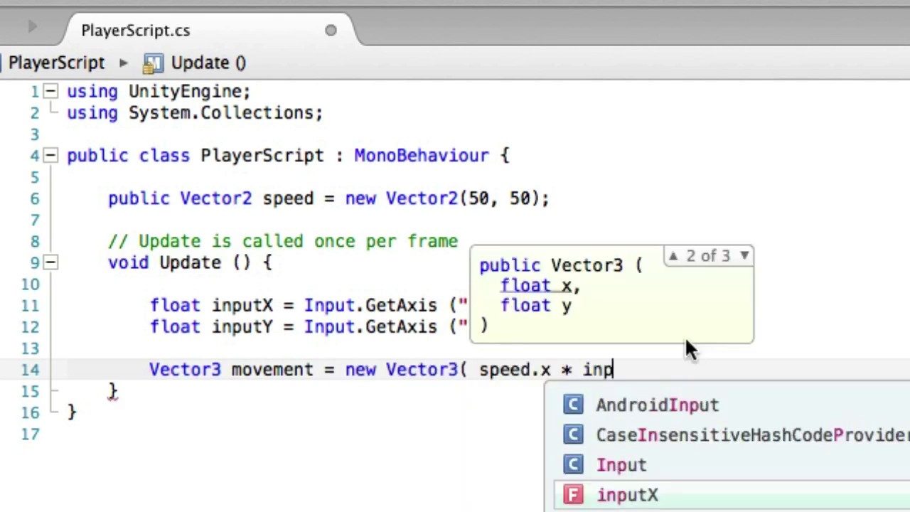
pyautogui.write('utX')
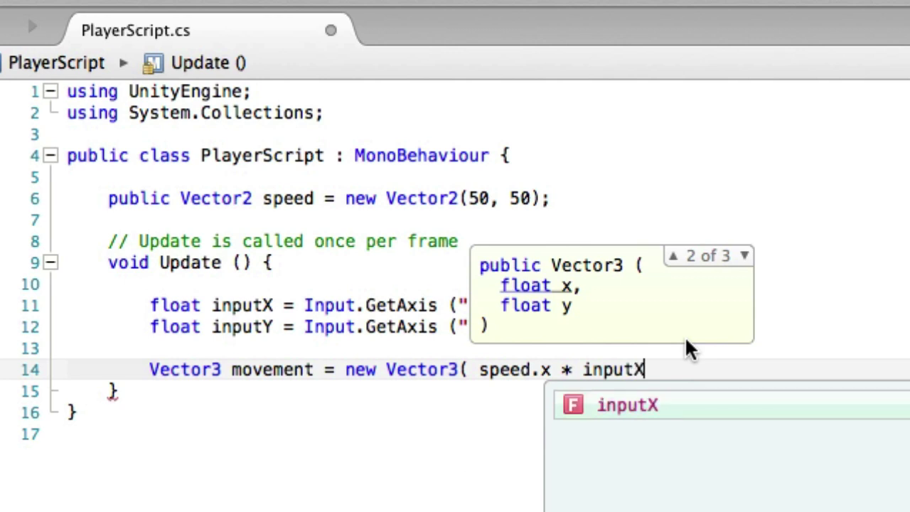
pyautogui.write(', speed.y * ')
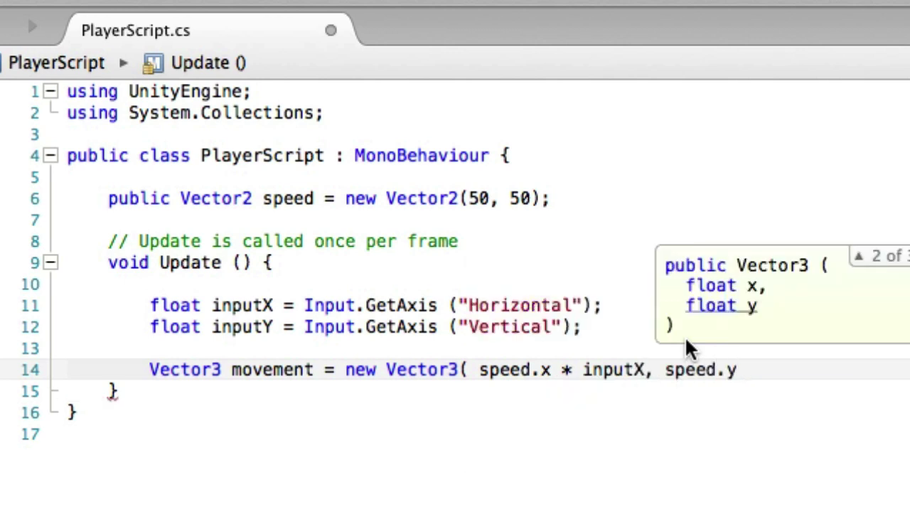
pyautogui.write('input')
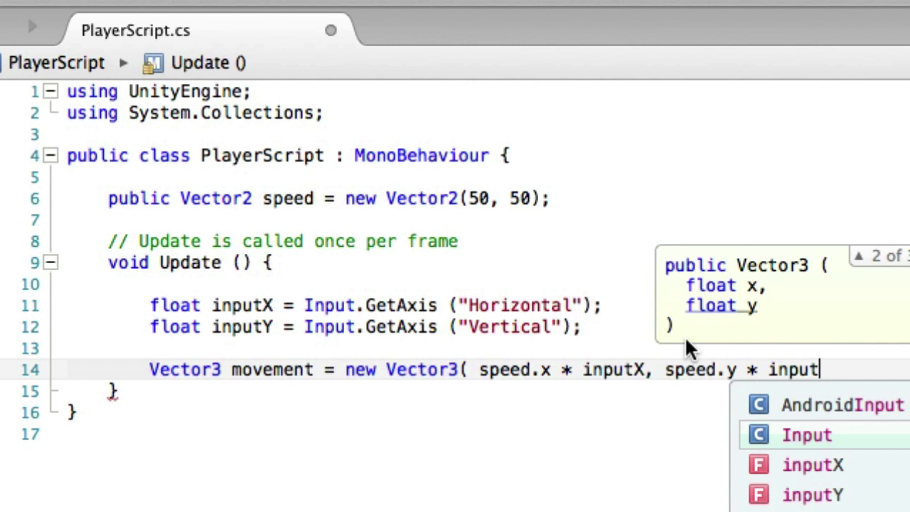
pyautogui.write('Y, 0);')
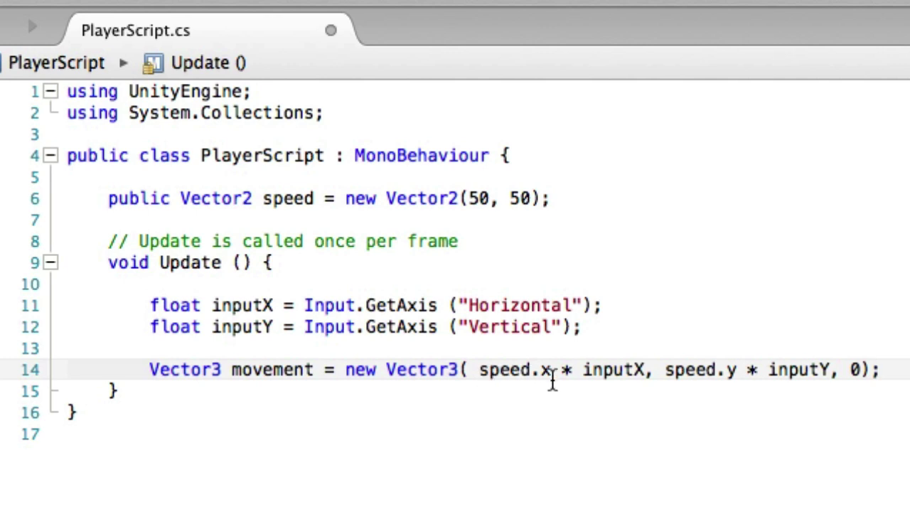
pyautogui.doubleClick(294, 199)
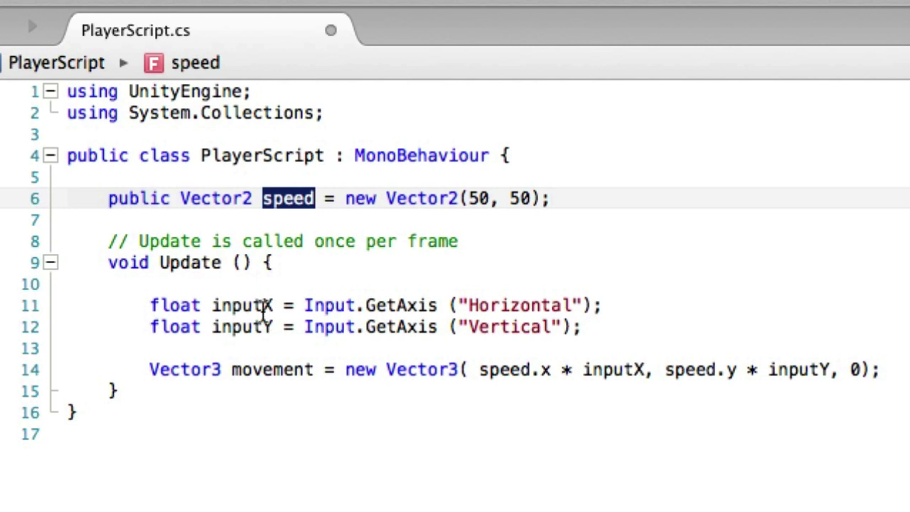
pyautogui.moveTo(664, 370); pyautogui.dragTo(736, 370)
pyautogui.click(726, 374)
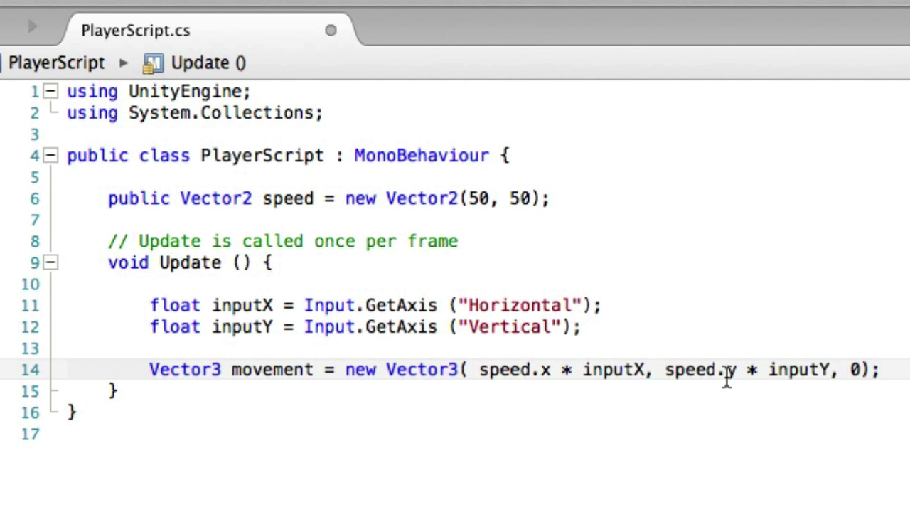
pyautogui.doubleClick(247, 327)
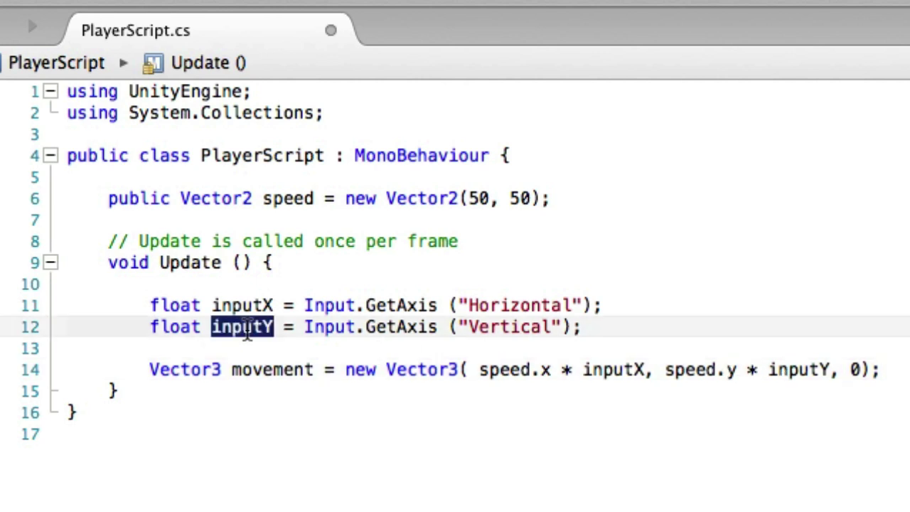
pyautogui.click(629, 382)
pyautogui.click(857, 375)
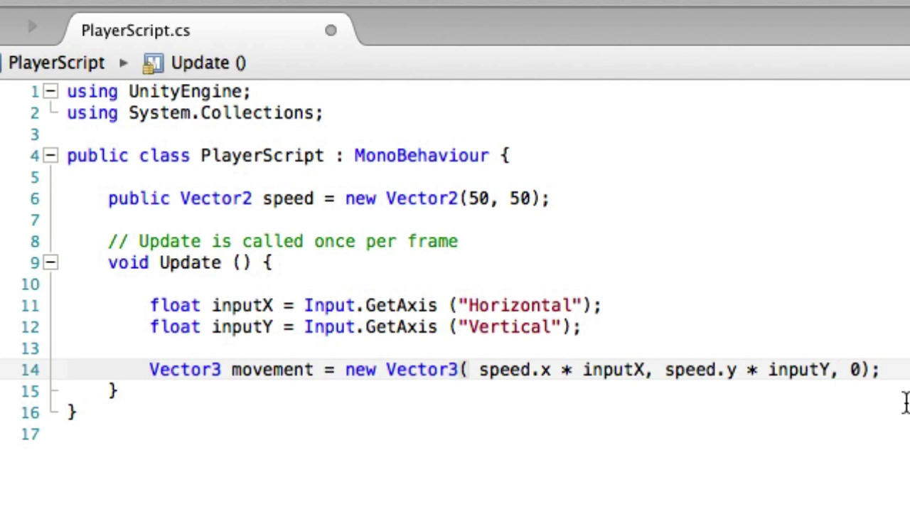
# Step: Add movement *= Time.deltaTime; below the movement line
pyautogui.press('End')
pyautogui.press('Return')
pyautogui.press('Return')
pyautogui.write('movement')
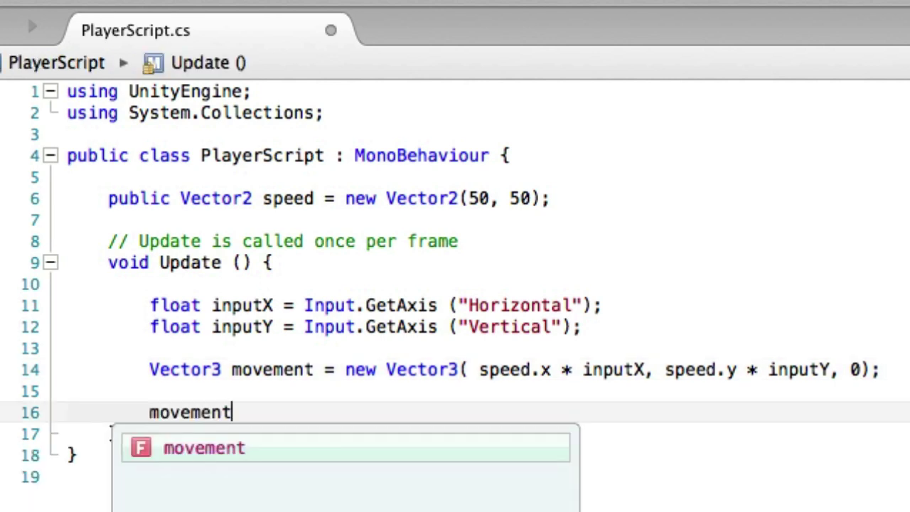
pyautogui.write(' *=')
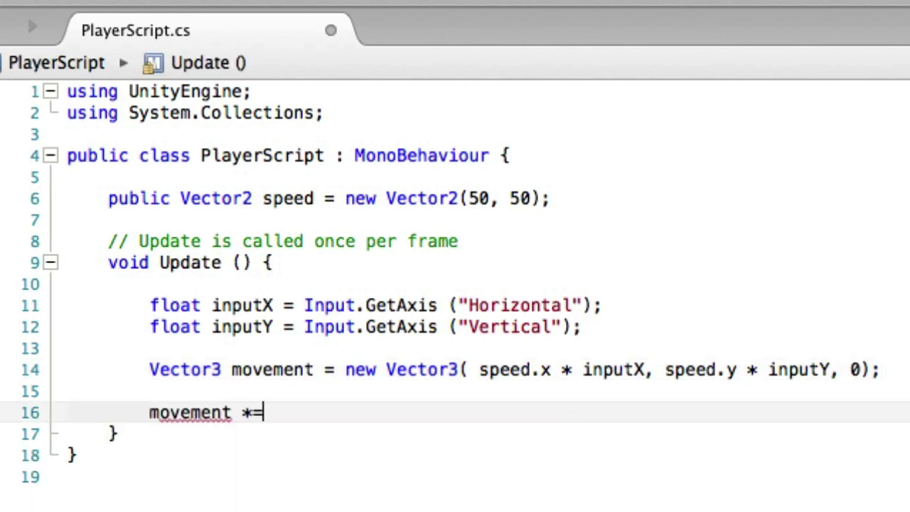
pyautogui.write(' Time')
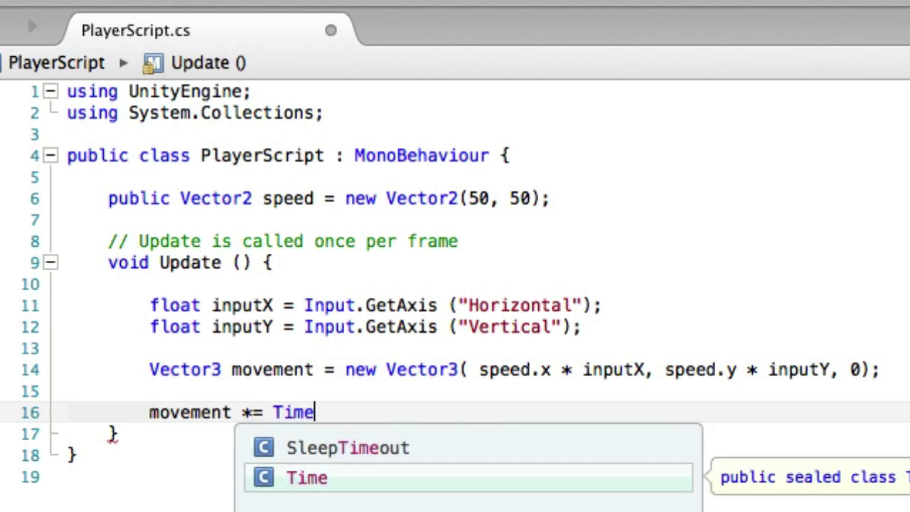
pyautogui.write('.del')
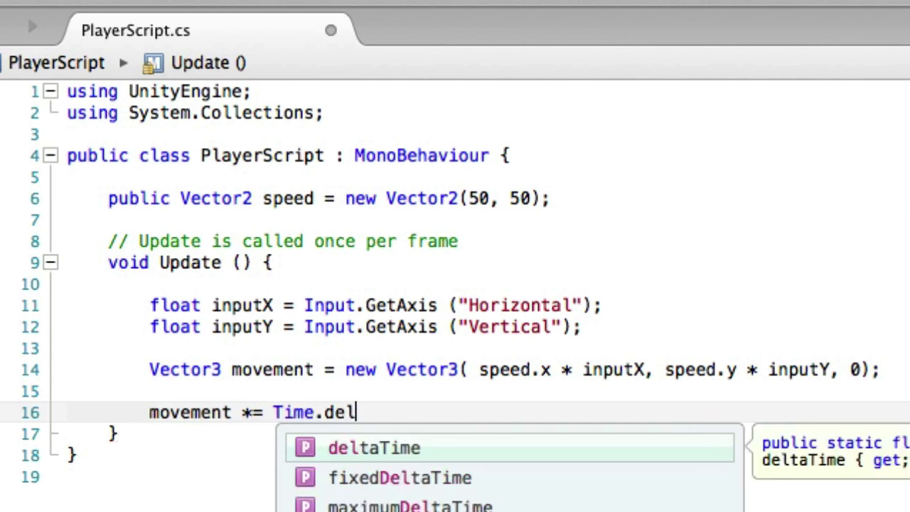
pyautogui.write('taTime')
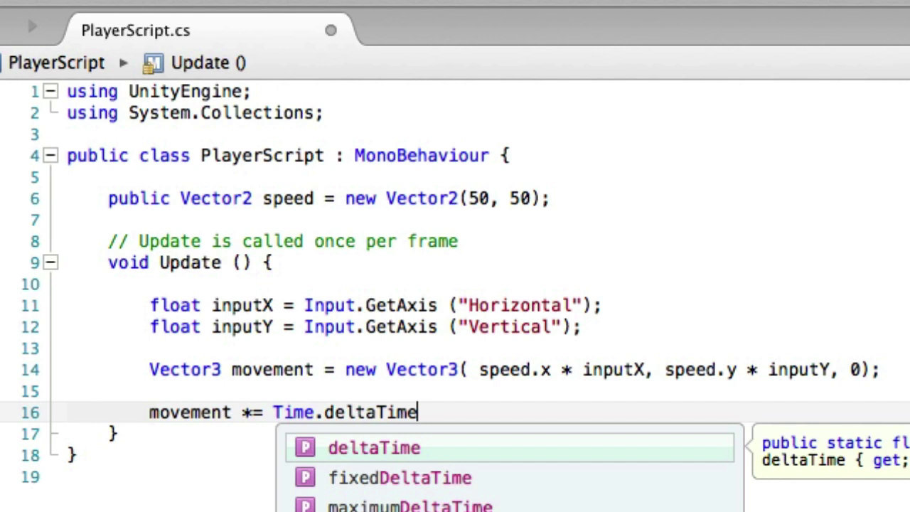
pyautogui.write(';')
pyautogui.press('Return')
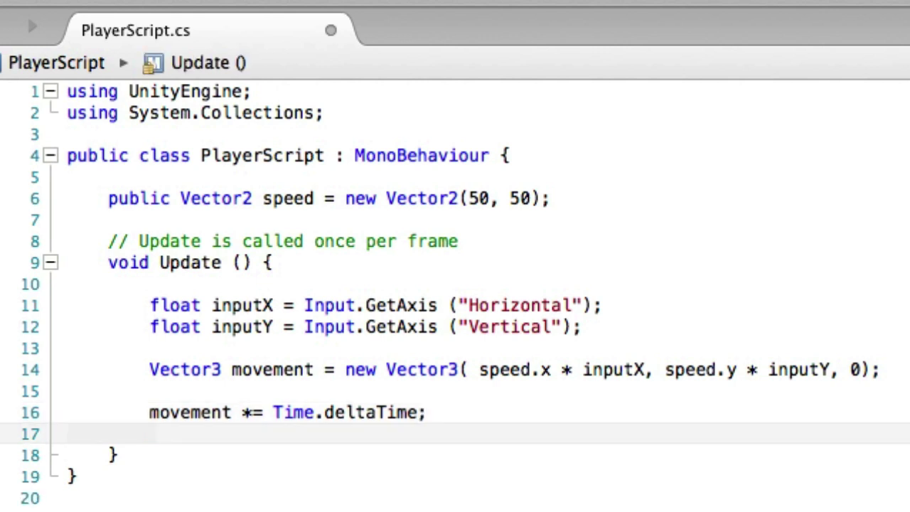
# Step: Add transform.Translate (movement); and check the Update method's closing brace
pyautogui.press('Return')
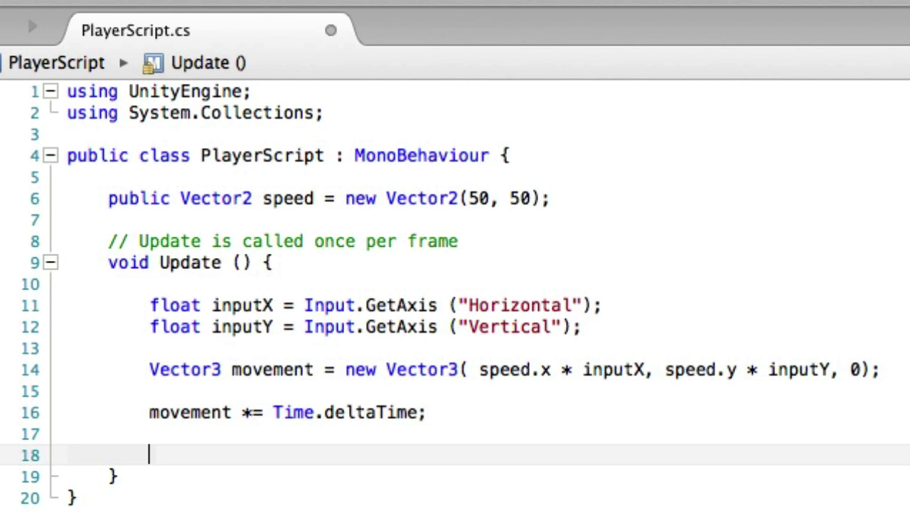
pyautogui.write('transf')
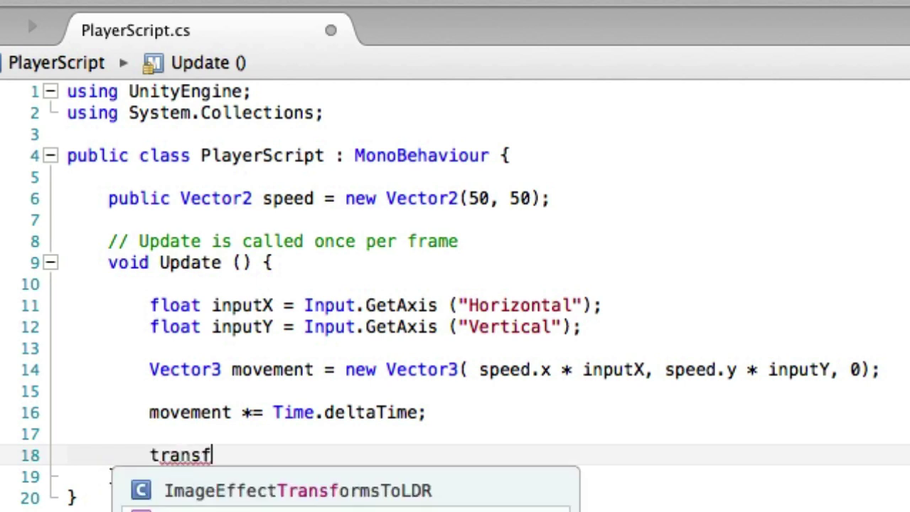
pyautogui.write('orm.Transal')
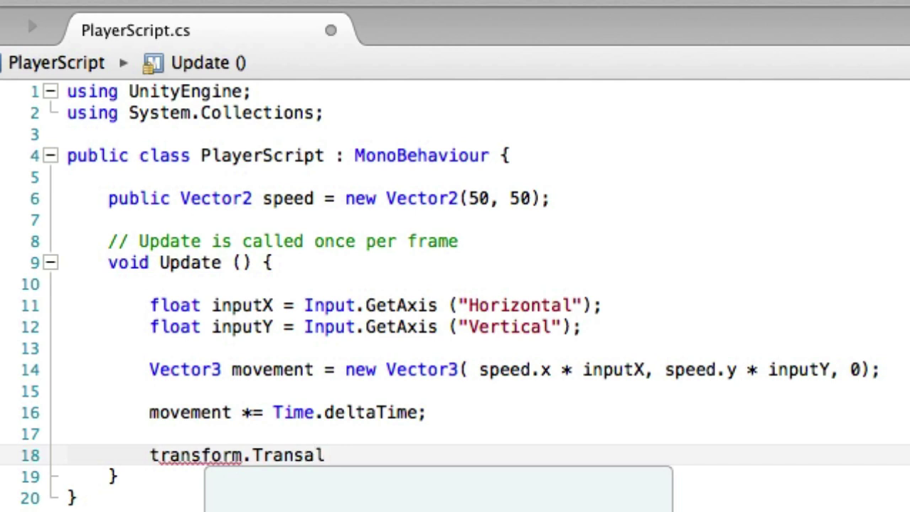
pyautogui.press('BackSpace')
pyautogui.press('BackSpace')
pyautogui.write('late (movem')
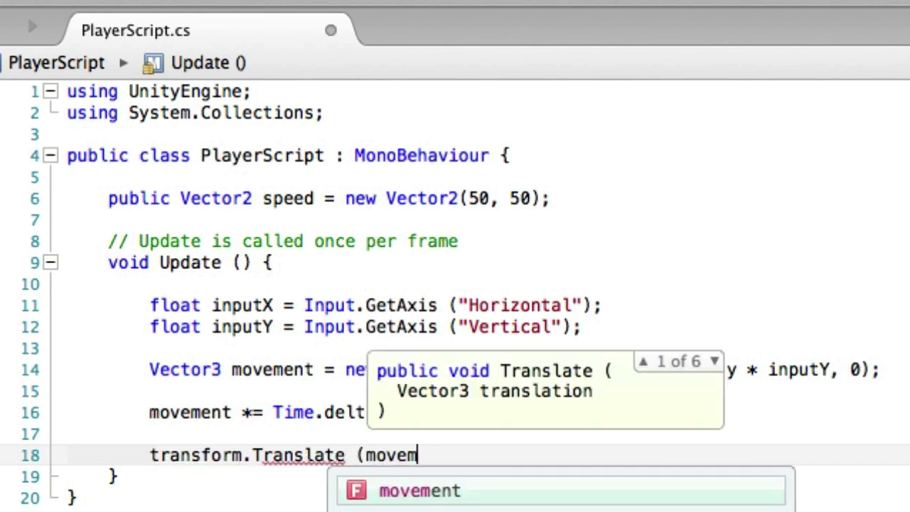
pyautogui.write('ent);')
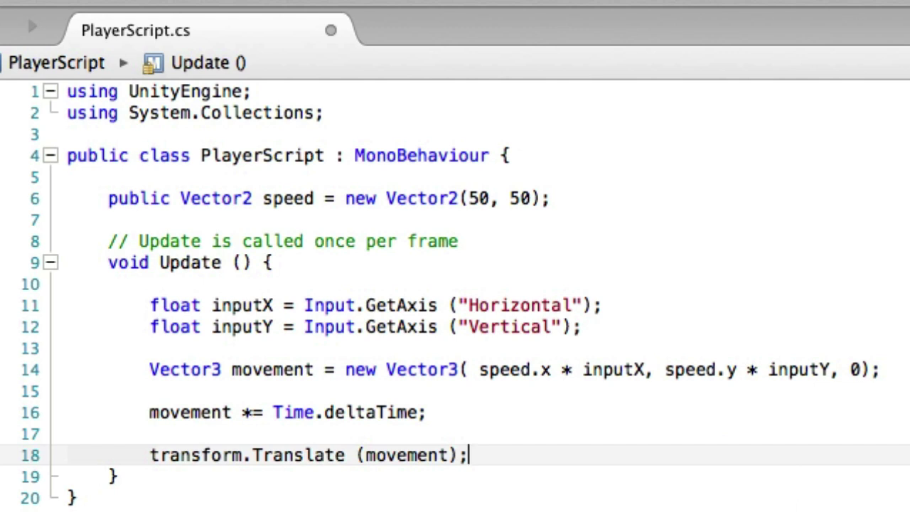
pyautogui.doubleClick(167, 263)
pyautogui.click(287, 269)
# Step: Save PlayerScript and select the Player object in the Hierarchy
pyautogui.press('super+s')
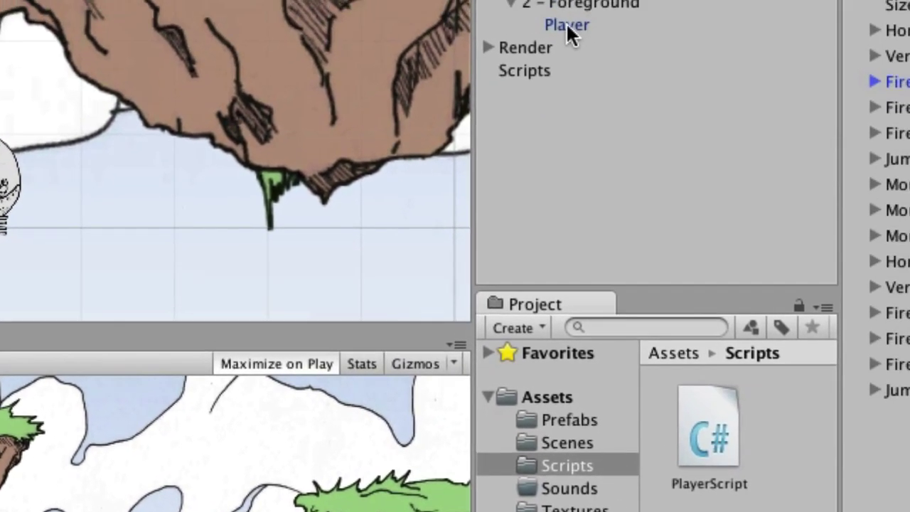
pyautogui.click(558, 28)
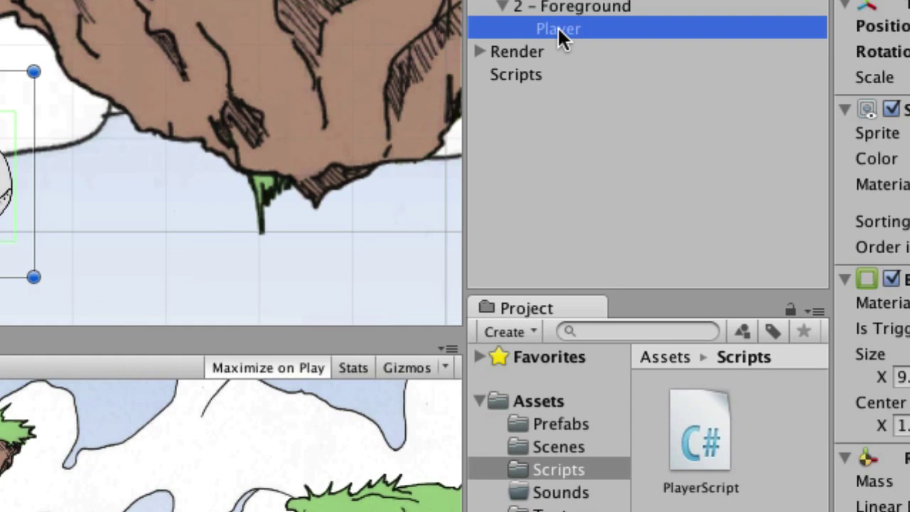
pyautogui.scroll(-5, 871, 256)
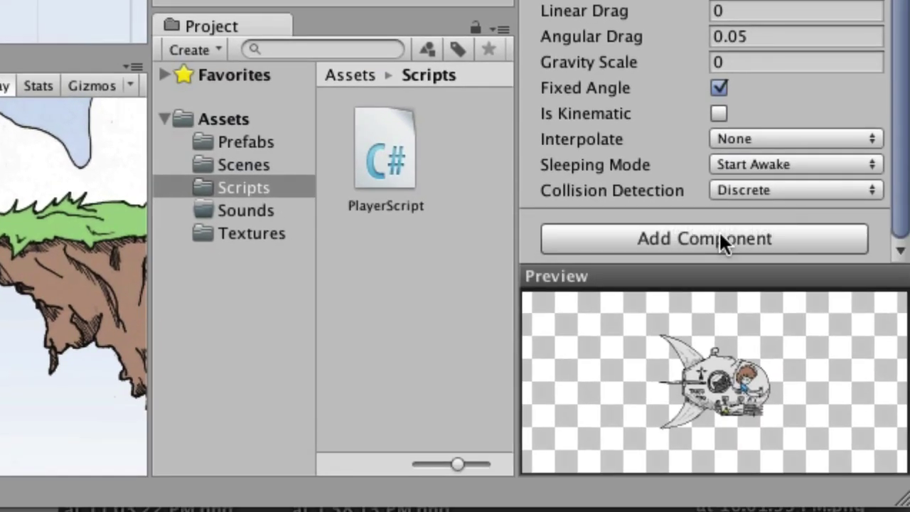
# Step: Attach PlayerScript to Player, giving a Player Script component with Speed 50, 50
pyautogui.click(718, 238)
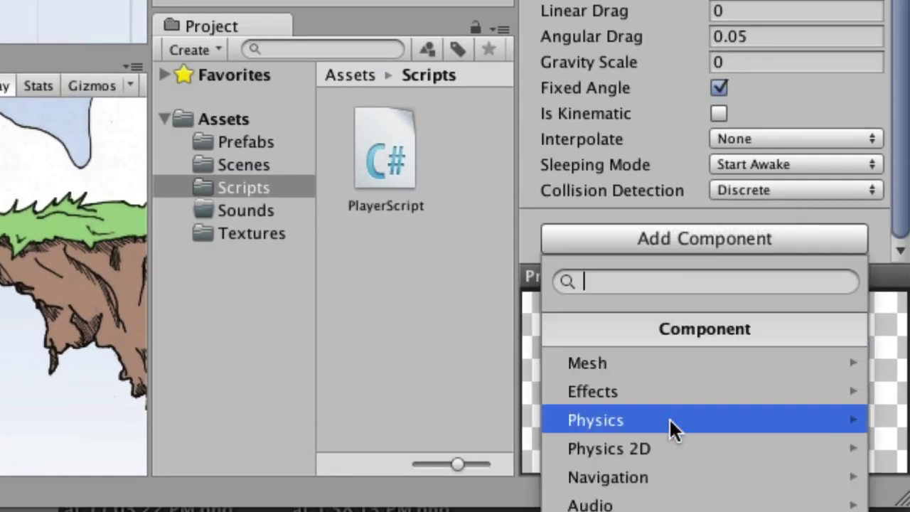
pyautogui.press('Return')
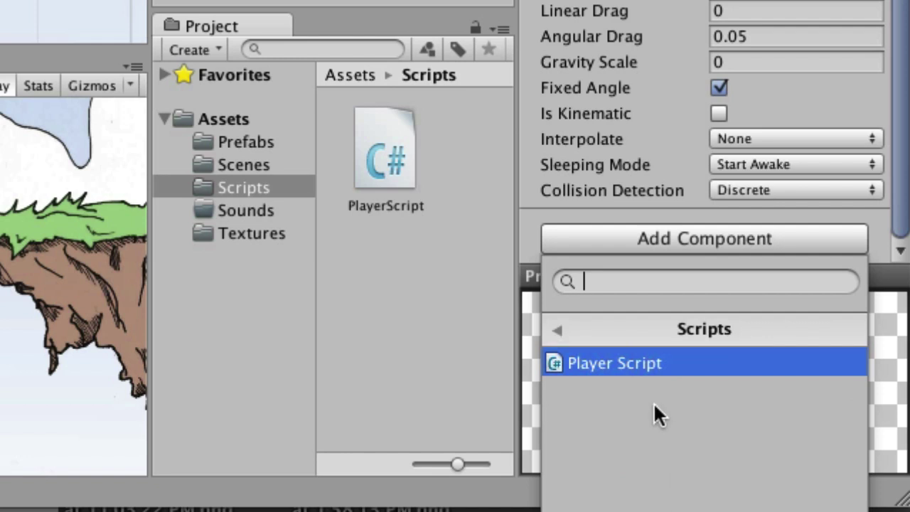
pyautogui.click(534, 226)
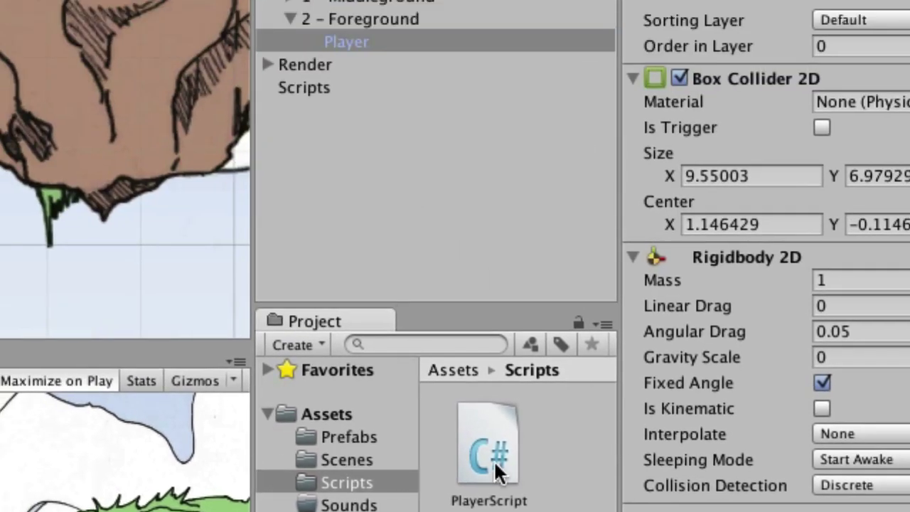
pyautogui.moveTo(490, 455); pyautogui.dragTo(349, 47)
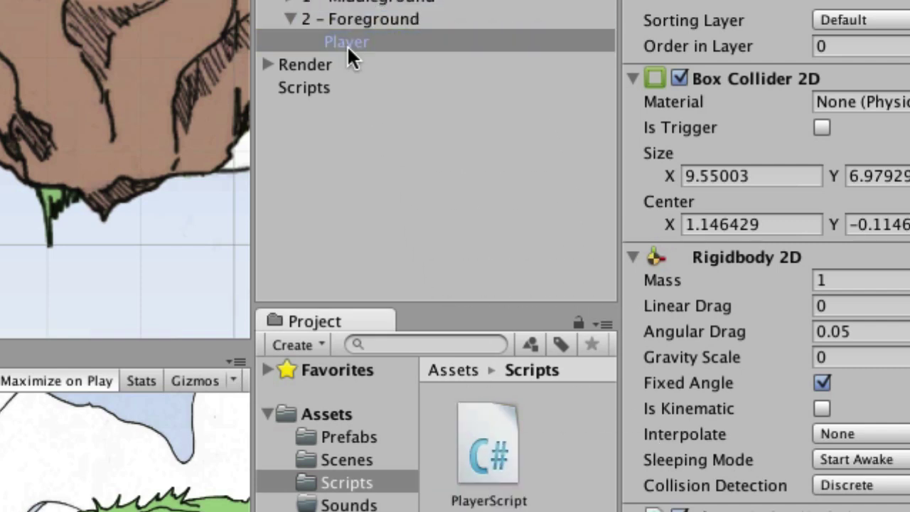
pyautogui.scroll(-3, 899, 330)
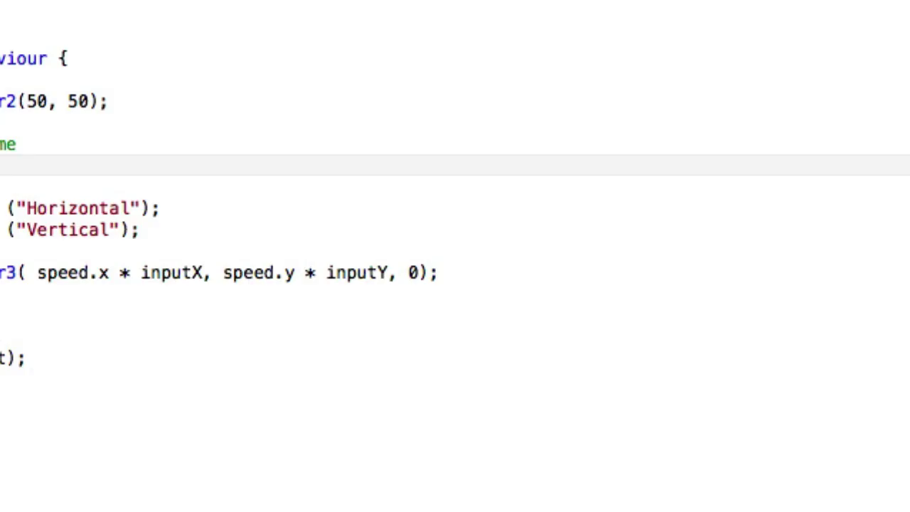
pyautogui.click(230, 127)
pyautogui.doubleClick(230, 128)
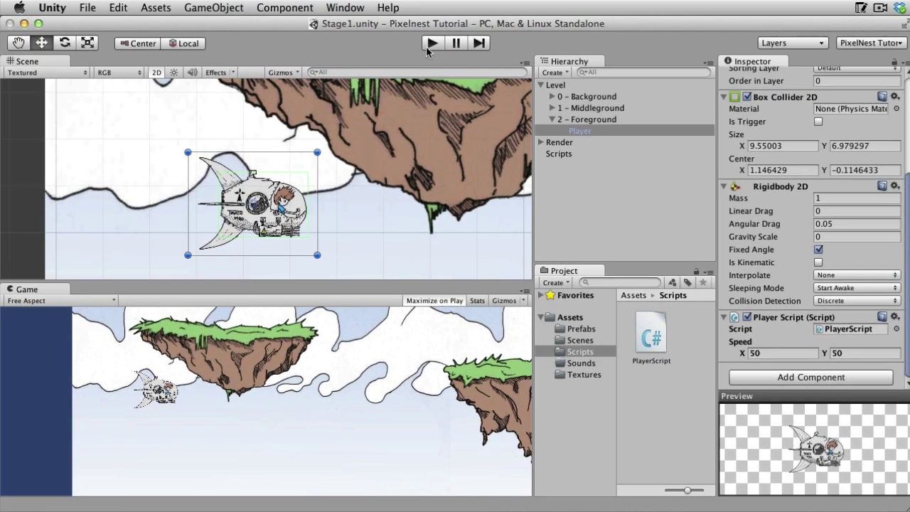
pyautogui.click(401, 28)
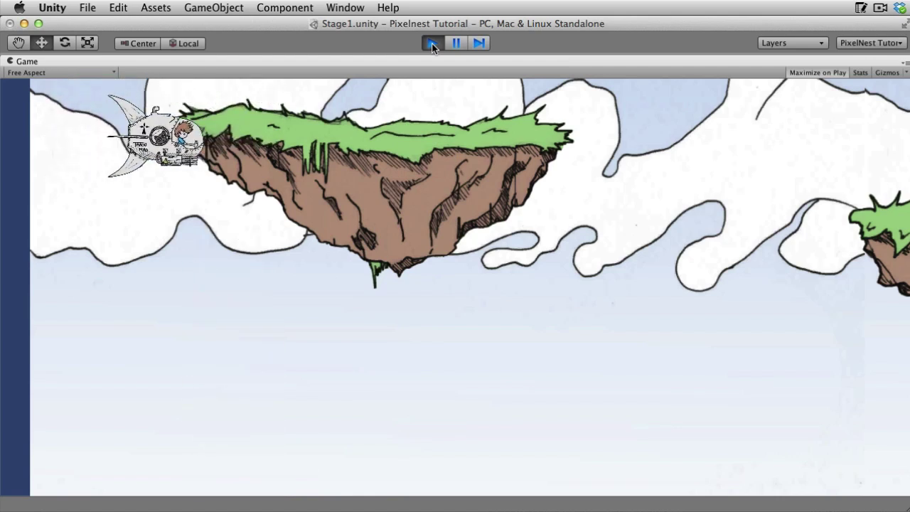
# Step: Stop the game and set Player Script Speed X and Y to 25
pyautogui.click(431, 43)
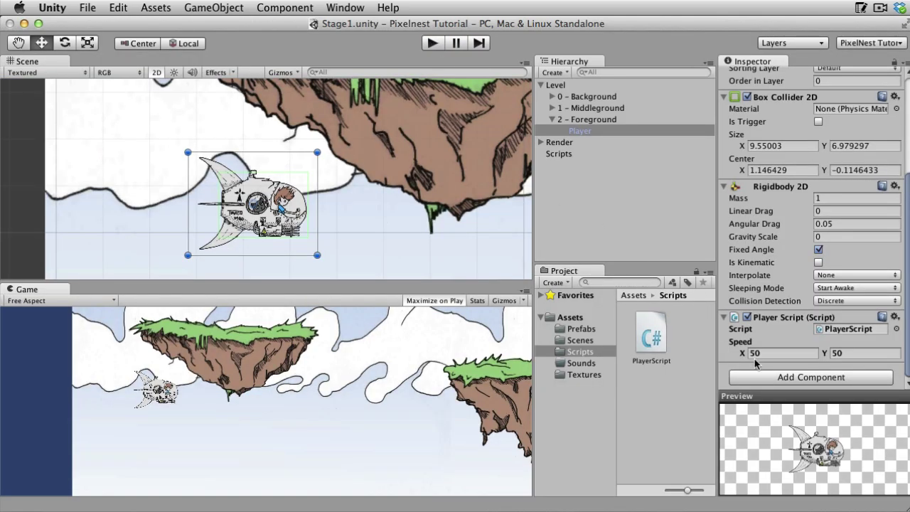
pyautogui.click(779, 353)
pyautogui.write('25')
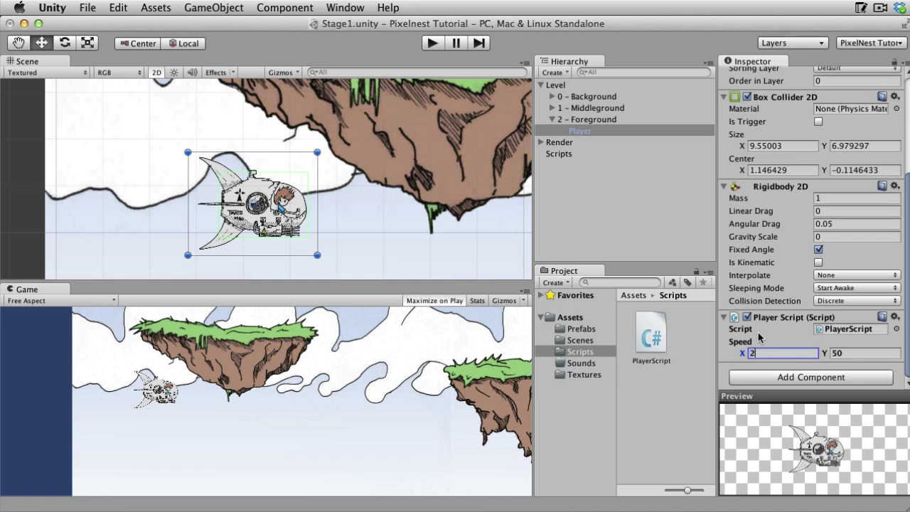
pyautogui.press('Tab')
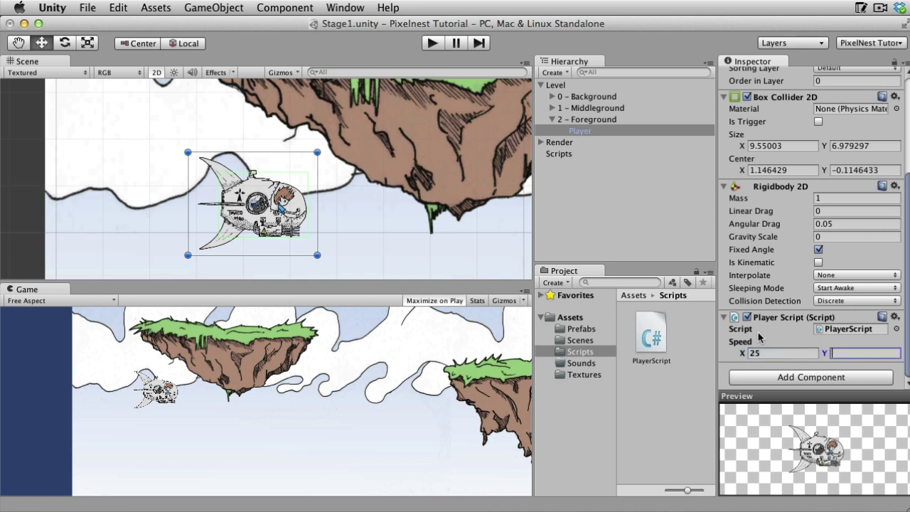
pyautogui.write('25')
# Step: Run the game again and steer the ship to the right with the arrow key
pyautogui.scroll(5, 759, 338)
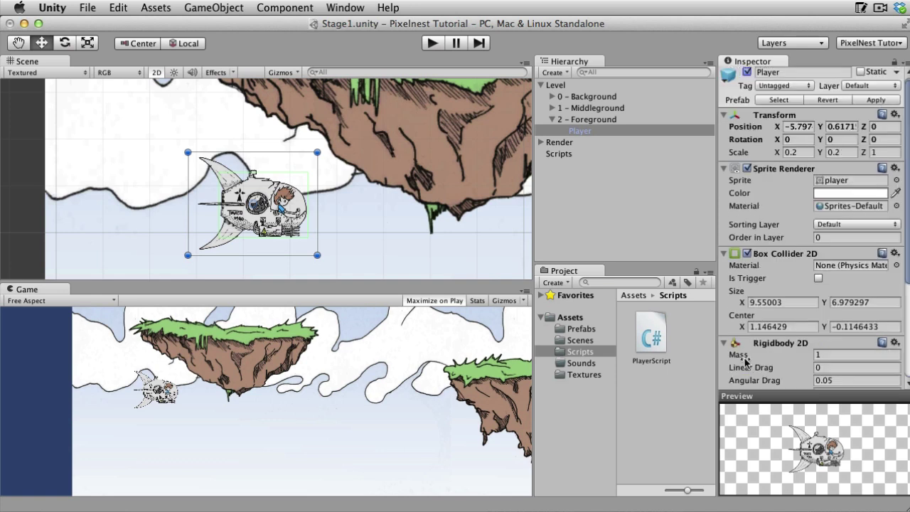
pyautogui.scroll(-5, 744, 364)
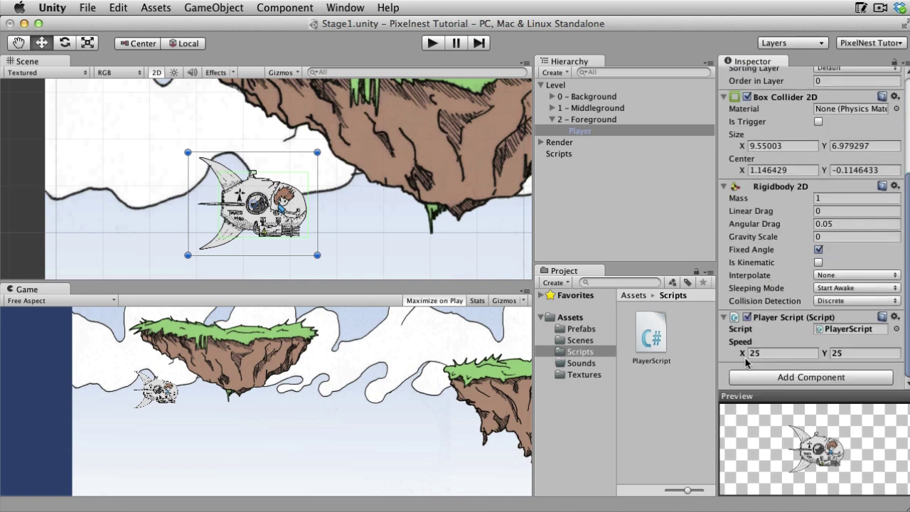
pyautogui.click(435, 44)
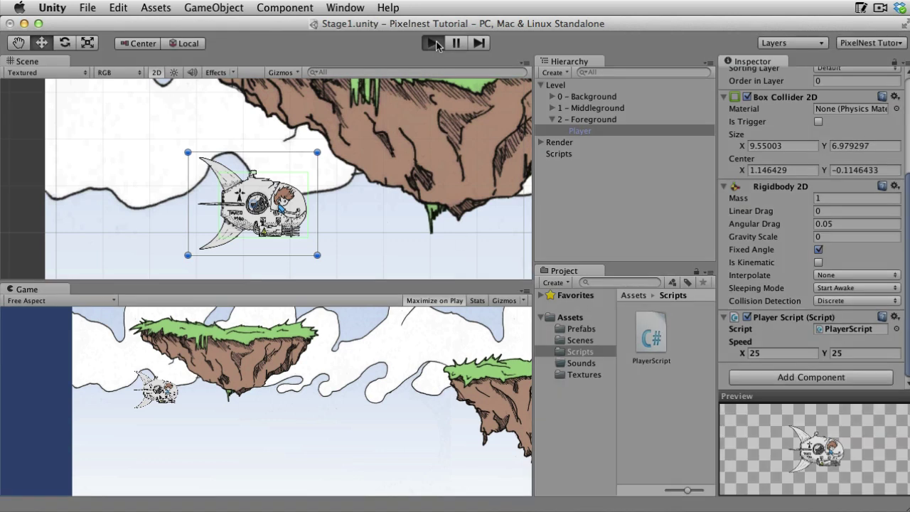
pyautogui.press('Right')
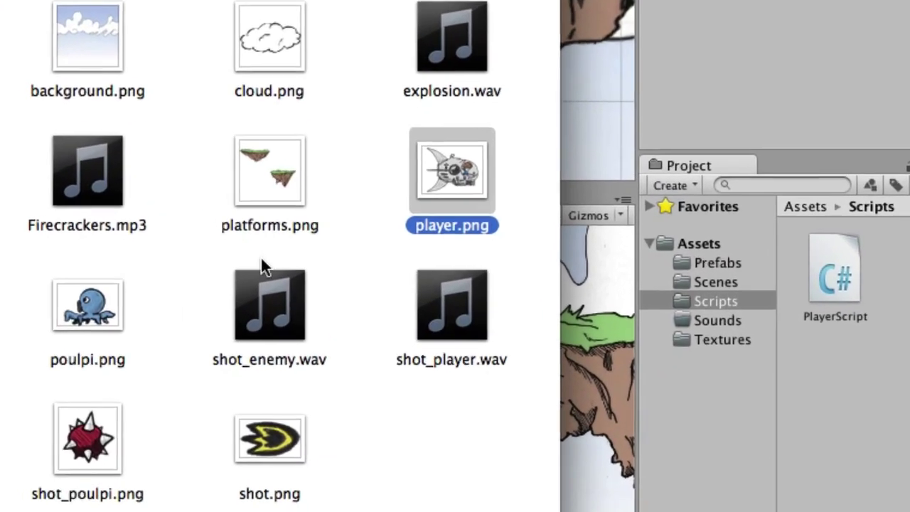
# Step: Import poulpi.png from Finder into Assets/Textures and select the new Sprite texture
pyautogui.click(98, 298)
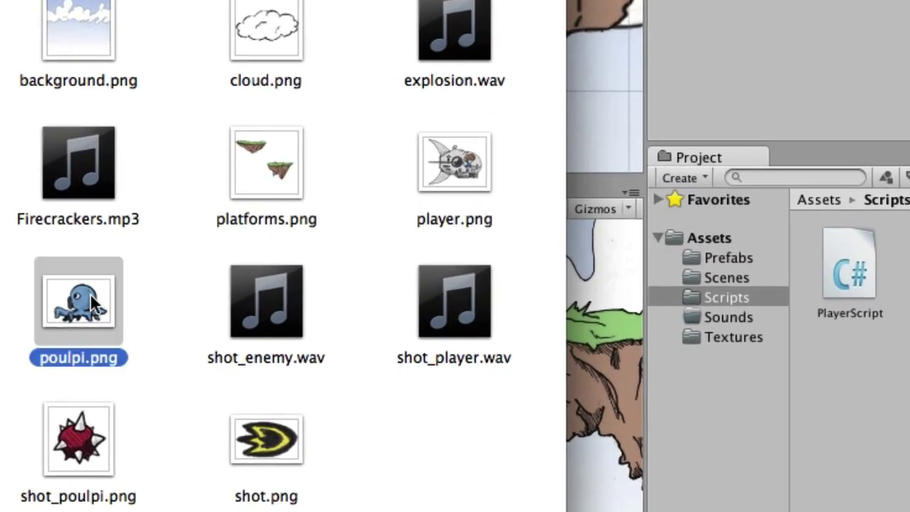
pyautogui.moveTo(90, 295); pyautogui.dragTo(750, 336)
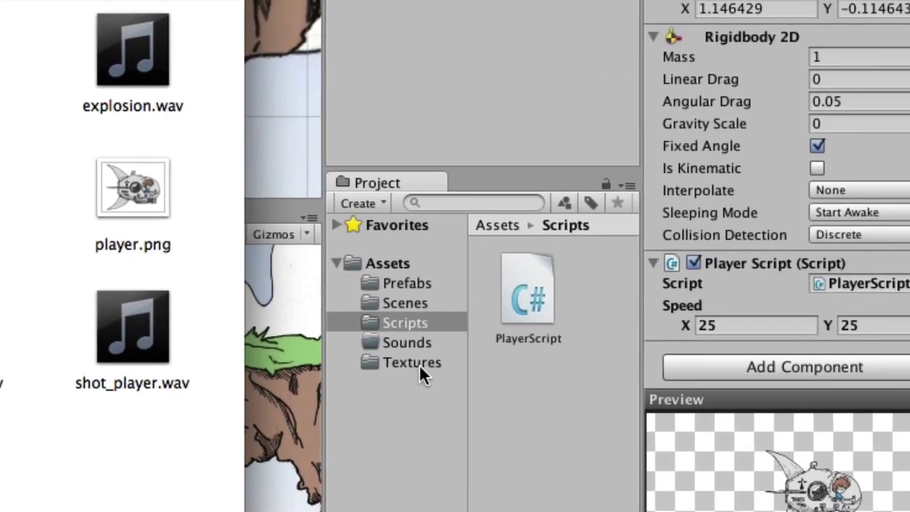
pyautogui.click(739, 338)
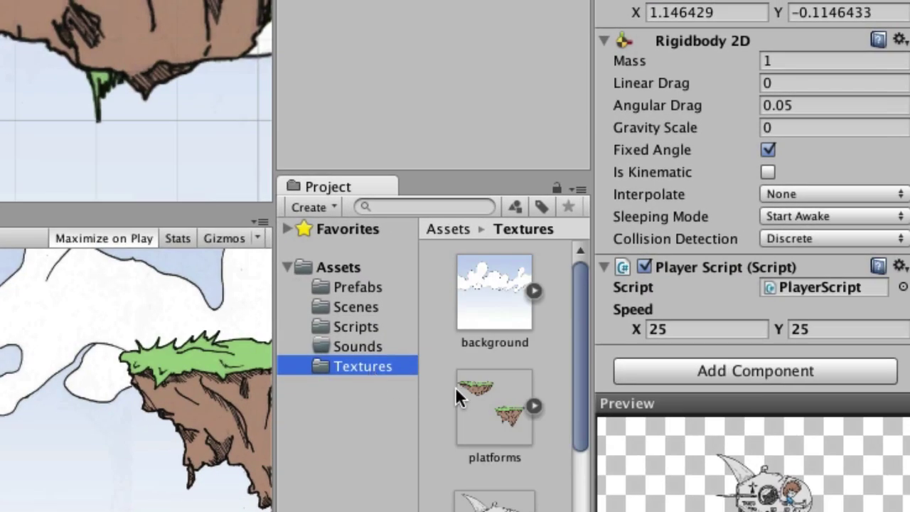
pyautogui.scroll(-3, 460, 394)
pyautogui.click(490, 502)
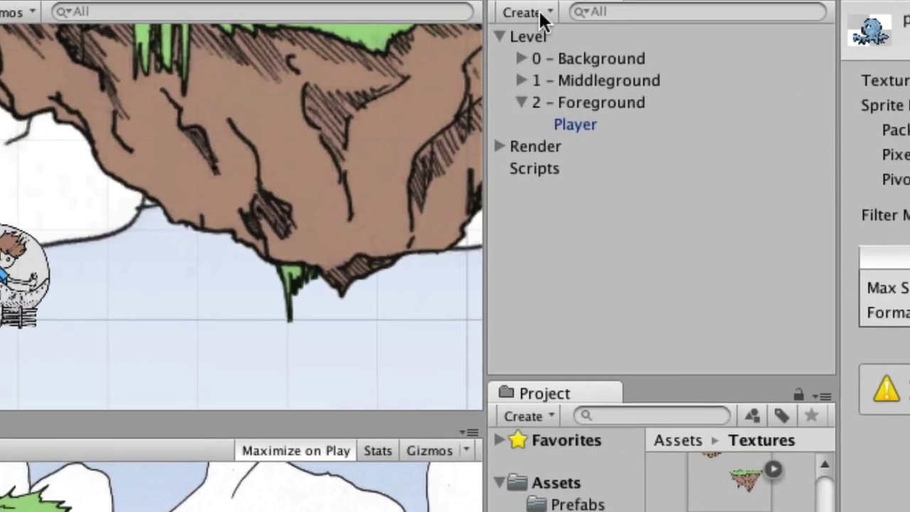
pyautogui.click(538, 14)
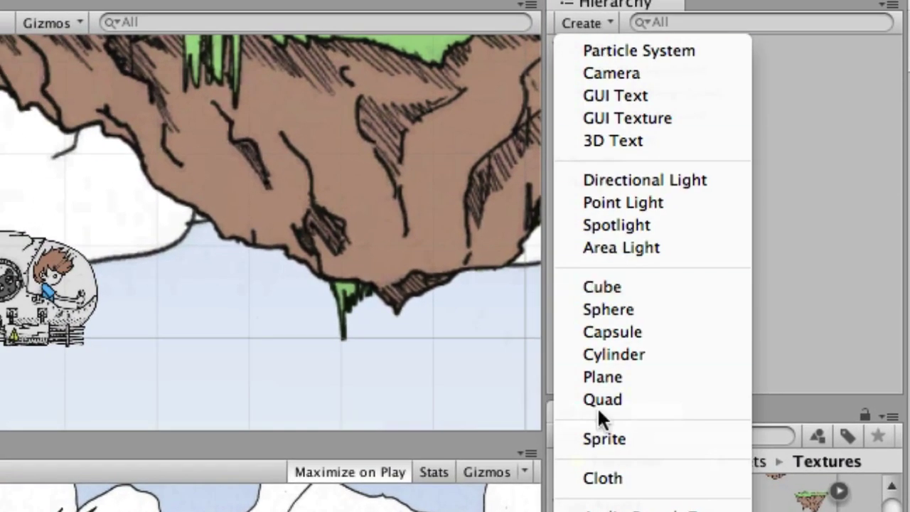
# Step: Create a new sprite object and rename it Poulpi
pyautogui.click(609, 437)
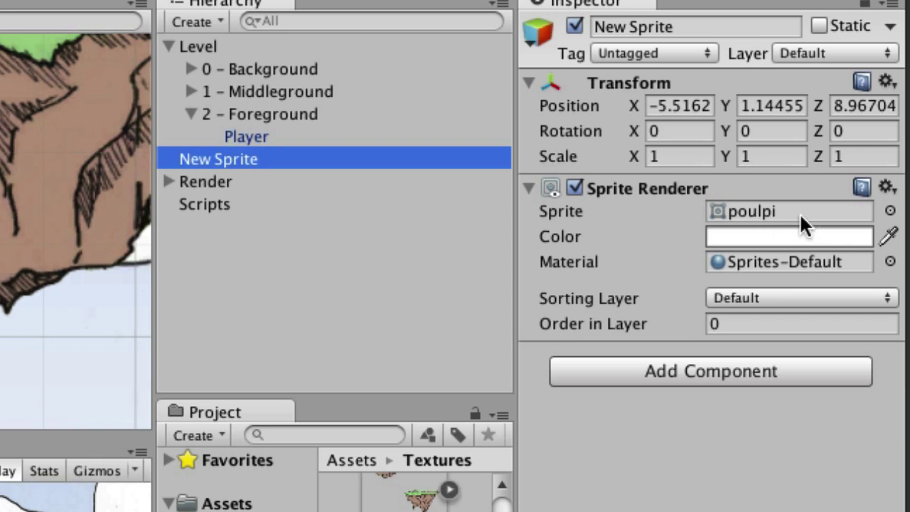
pyautogui.click(248, 158)
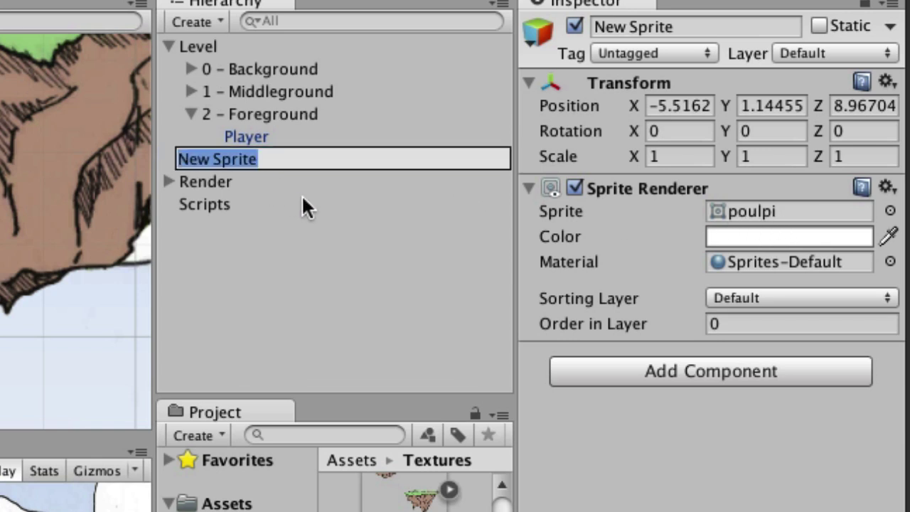
pyautogui.write('Poulpi')
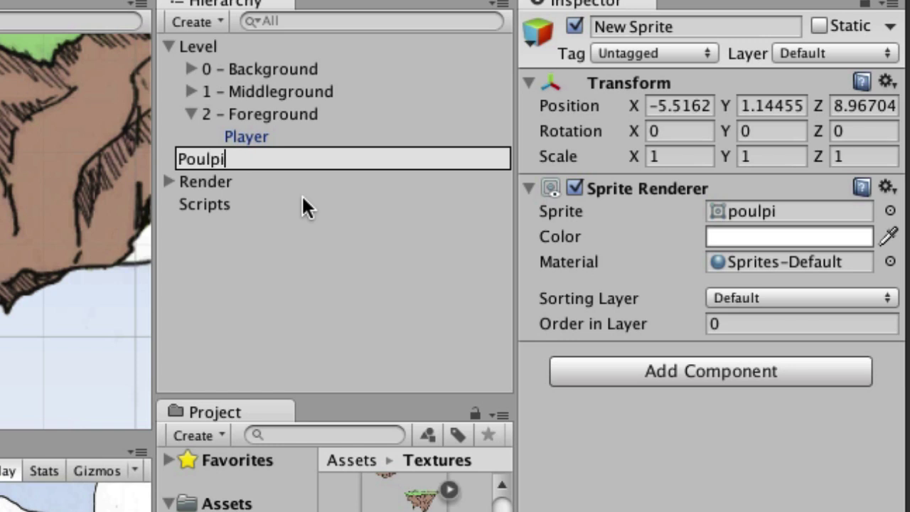
pyautogui.press('Return')
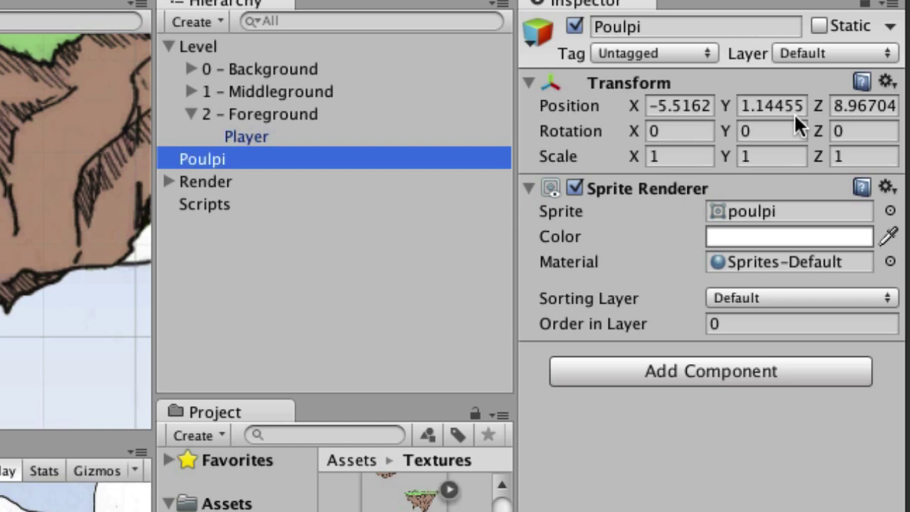
# Step: Set Poulpi's Position Z to 0 and Scale X to 0.4
pyautogui.click(833, 108)
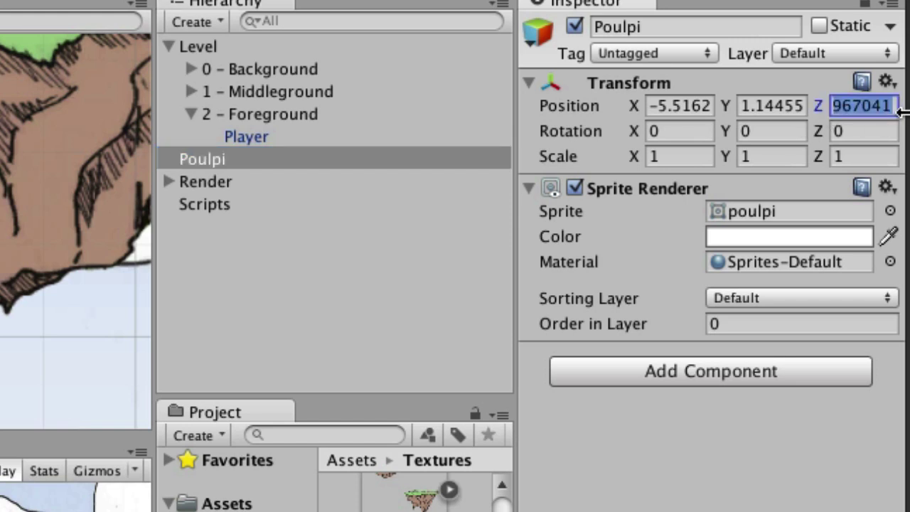
pyautogui.write('0')
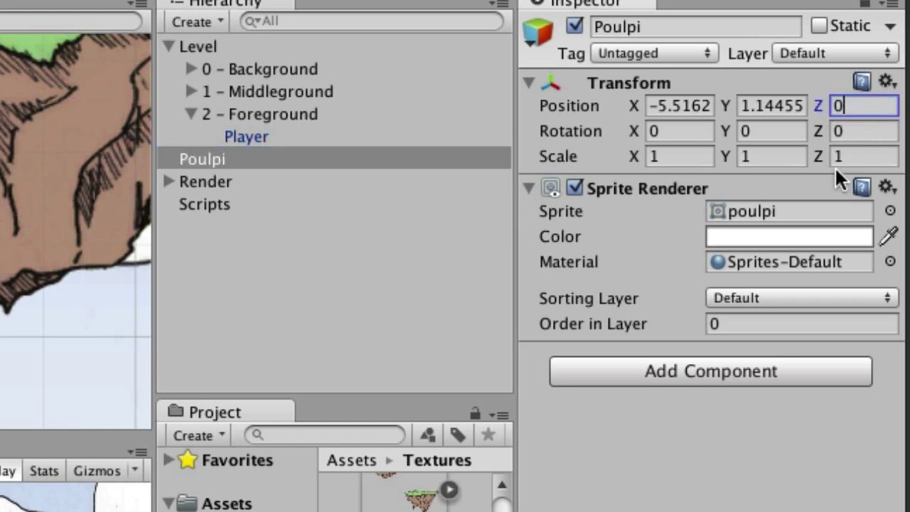
pyautogui.click(693, 156)
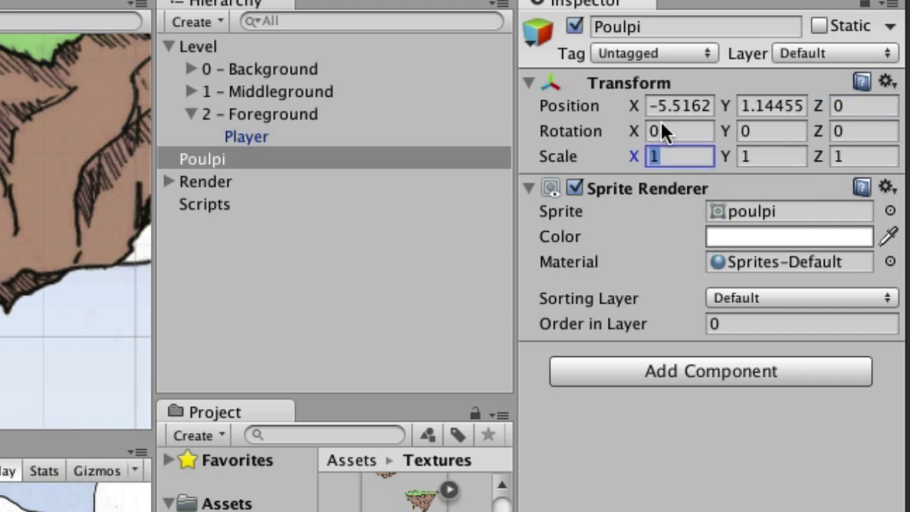
pyautogui.write('.4')
pyautogui.press('Tab')
pyautogui.write('.4')
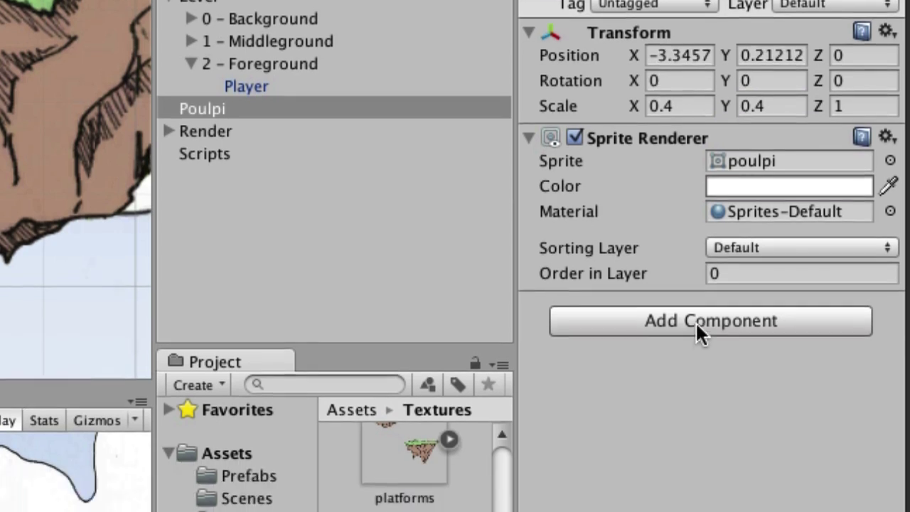
# Step: Add a Box Collider 2D to Poulpi with Size 4 by 4
pyautogui.click(700, 372)
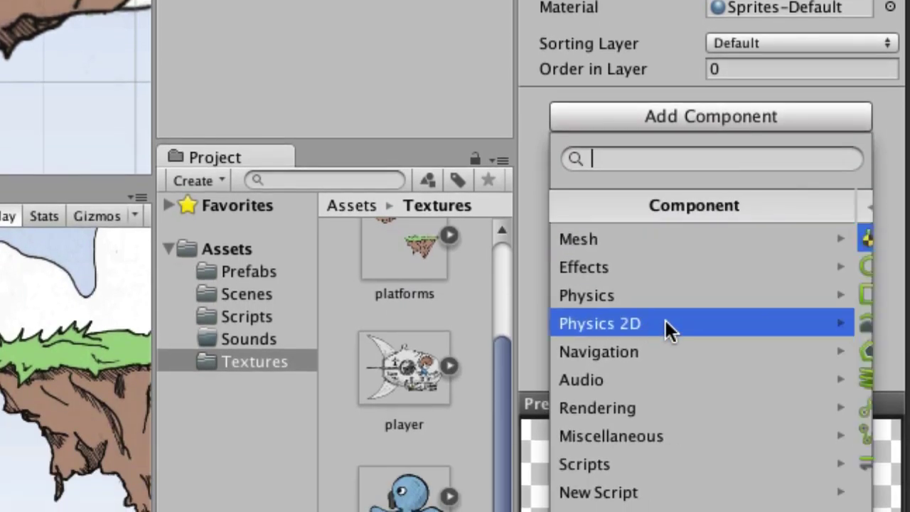
pyautogui.click(665, 324)
pyautogui.click(653, 295)
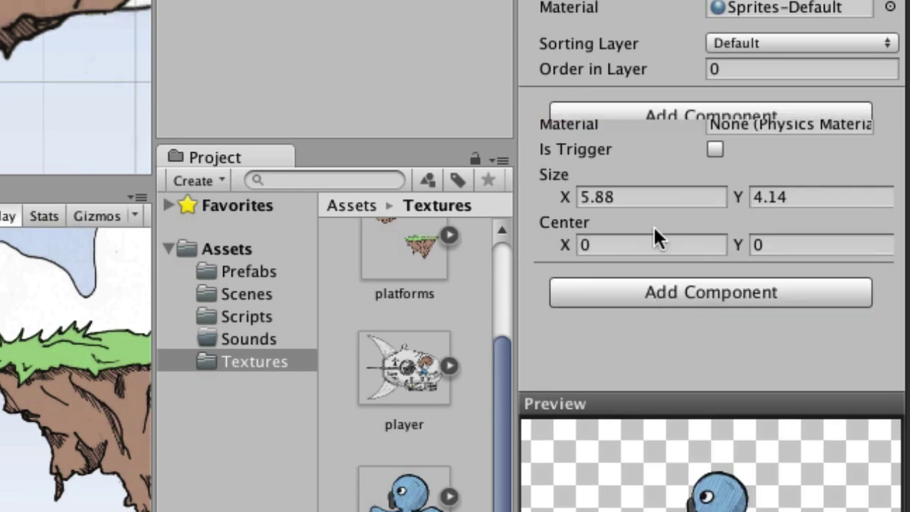
pyautogui.click(648, 197)
pyautogui.write('4')
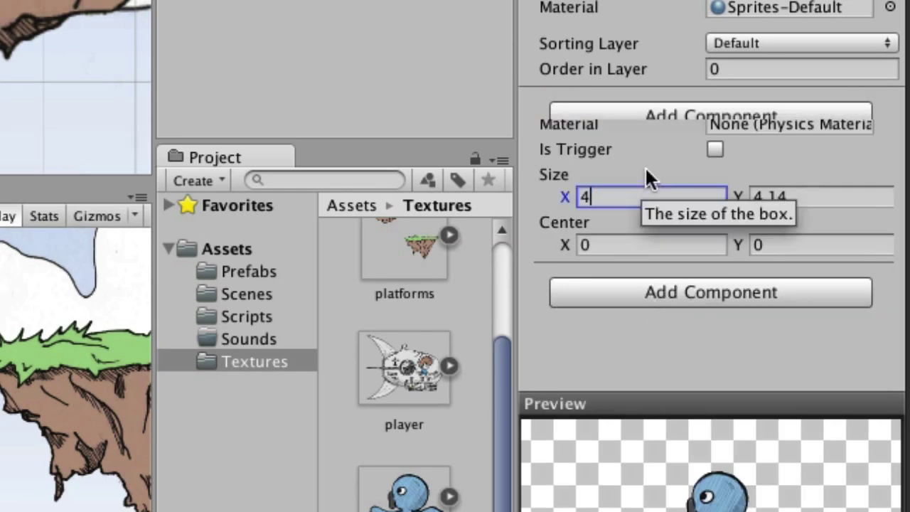
pyautogui.click(814, 197)
pyautogui.write('4')
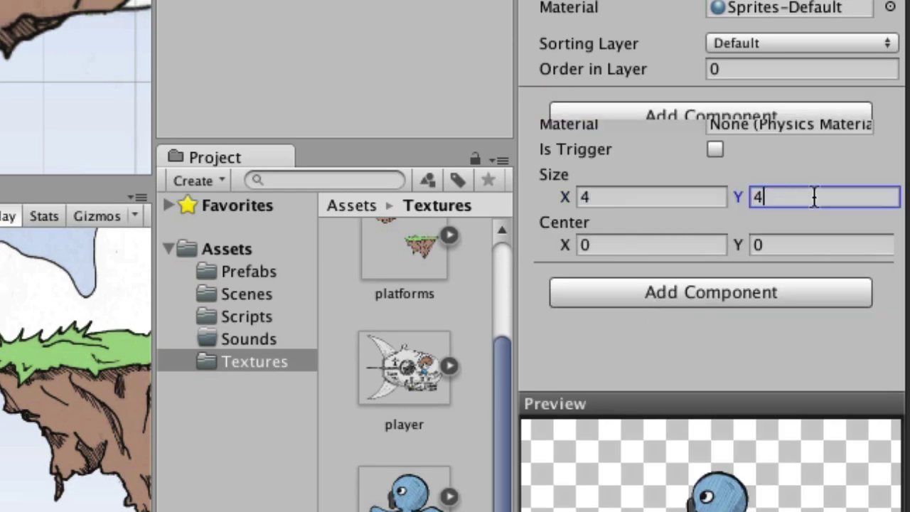
# Step: Add a Rigidbody 2D with Gravity Scale 0 and Fixed Angle enabled
pyautogui.click(801, 285)
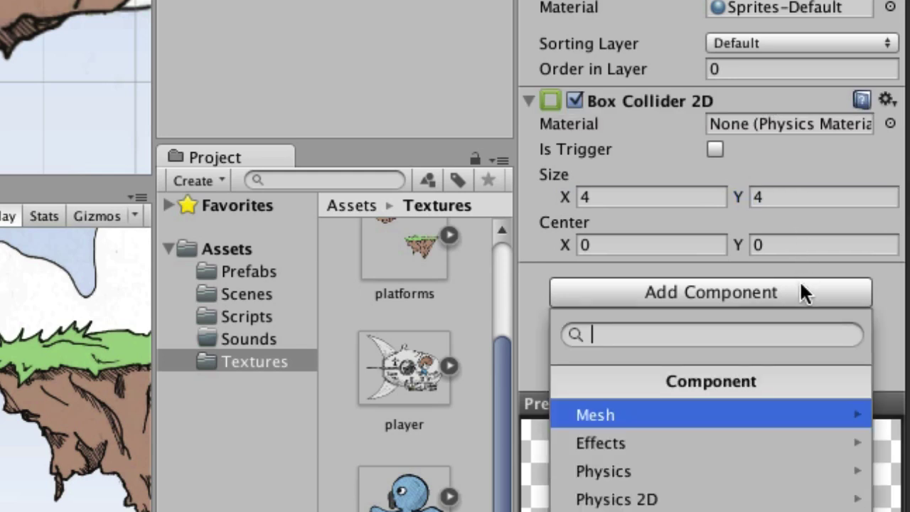
pyautogui.click(672, 500)
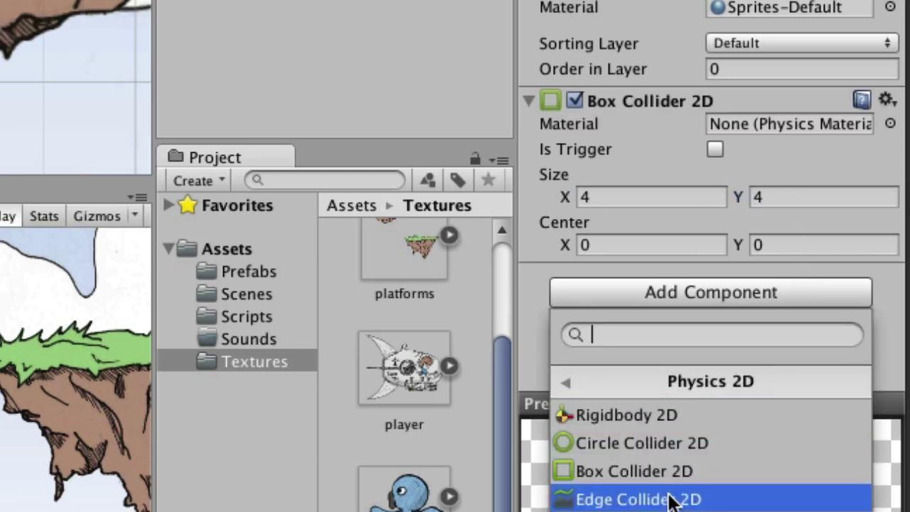
pyautogui.click(664, 420)
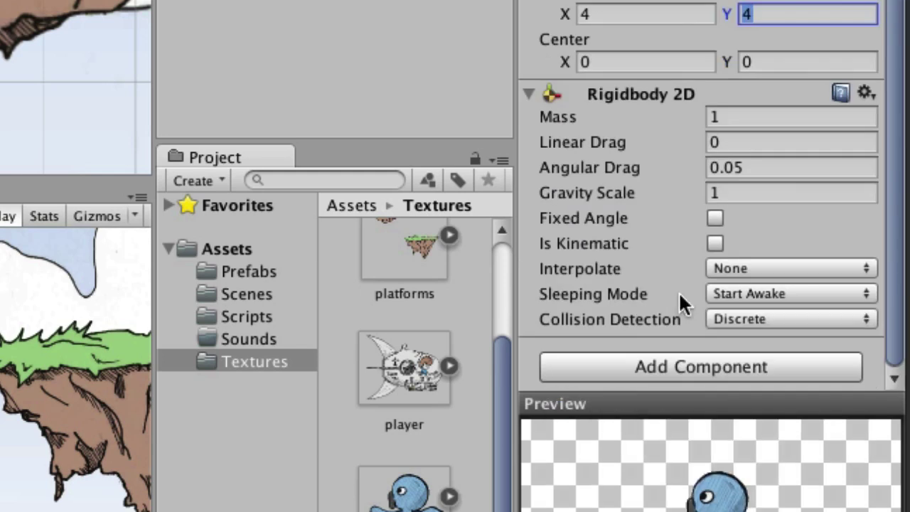
pyautogui.click(733, 197)
pyautogui.write('0')
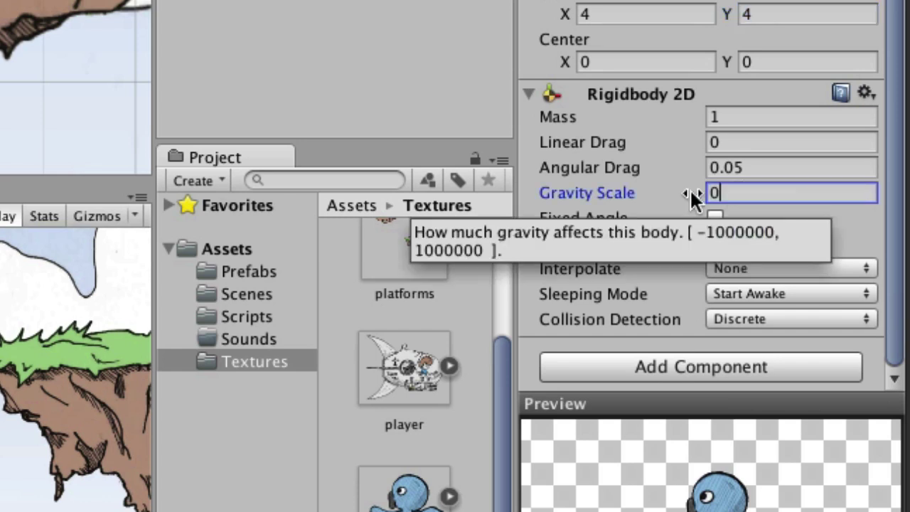
pyautogui.click(714, 218)
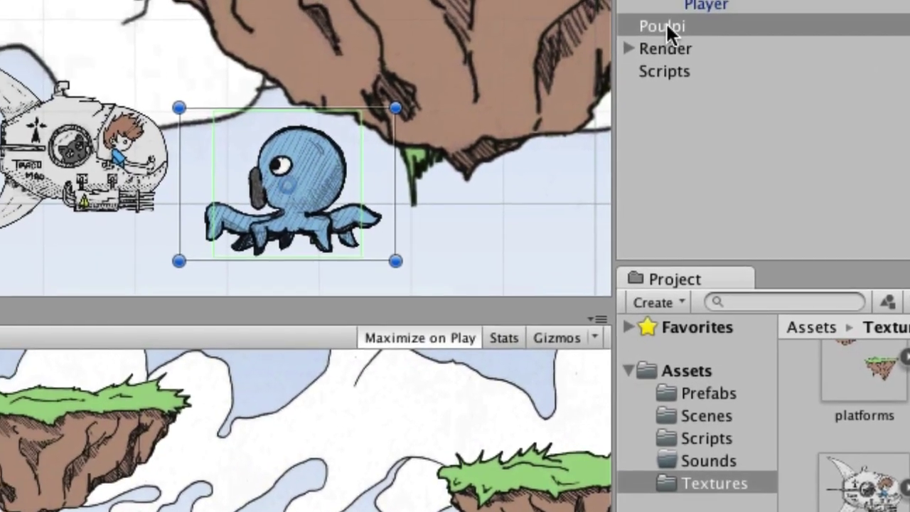
# Step: Drag Poulpi from the Hierarchy into the Prefabs folder to make a prefab
pyautogui.moveTo(667, 25); pyautogui.dragTo(713, 398)
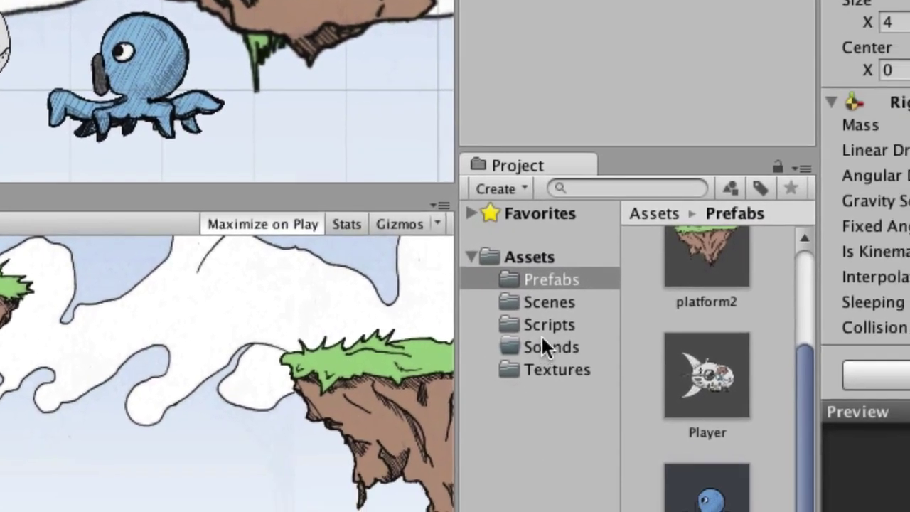
# Step: Create a C# script named MoveScript inside the Scripts folder
pyautogui.click(722, 447)
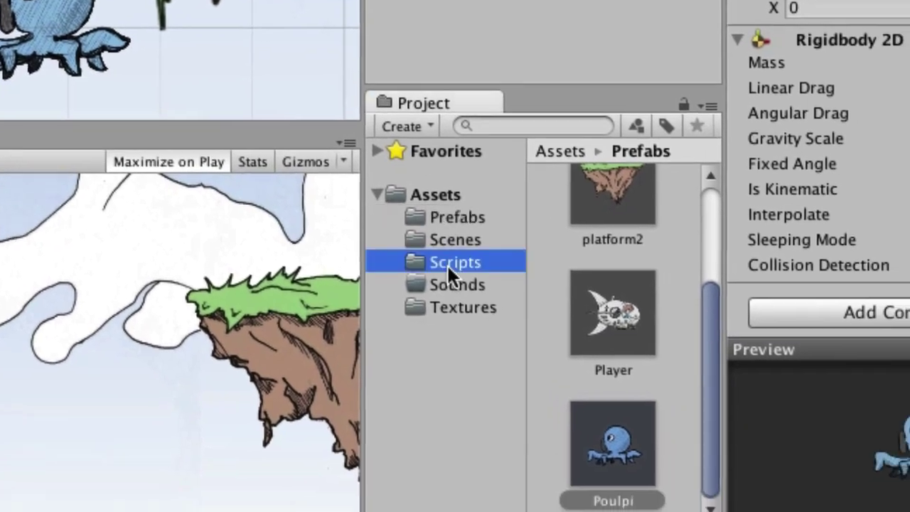
pyautogui.rightClick(448, 266)
pyautogui.moveTo(490, 284)
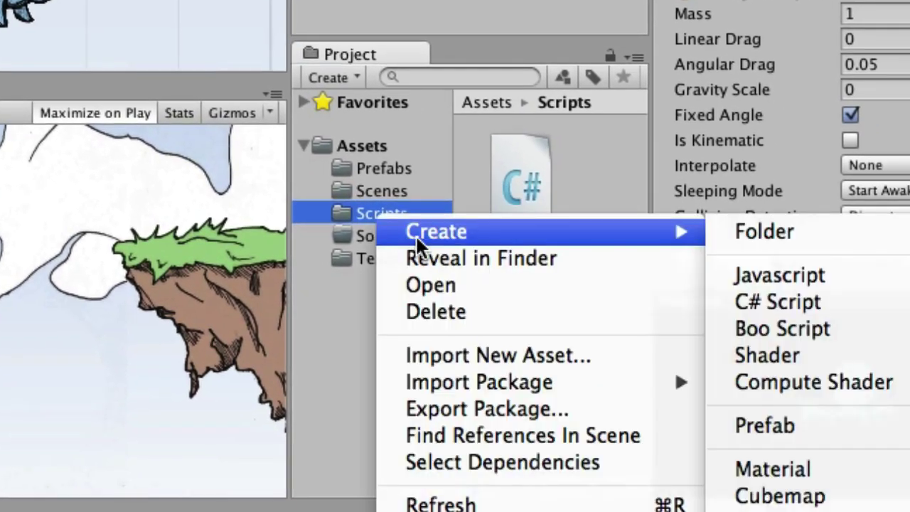
pyautogui.click(768, 304)
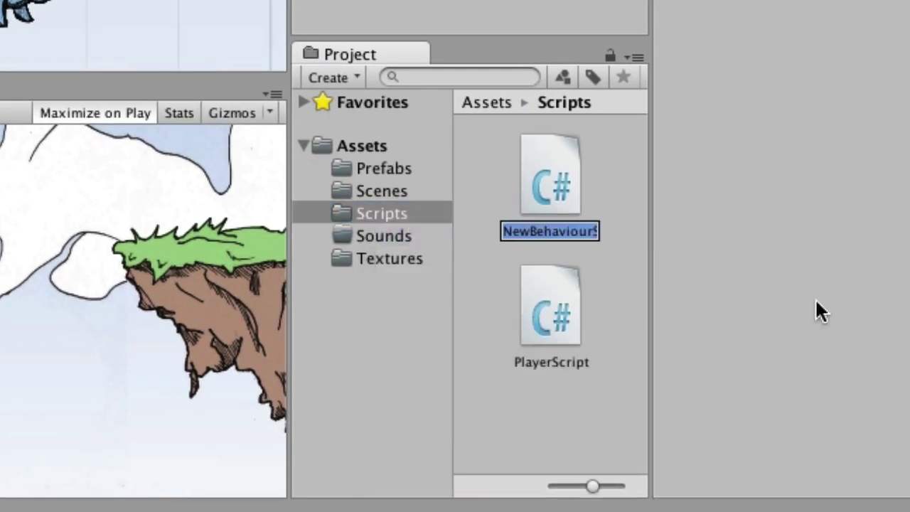
pyautogui.write('MoveScr')
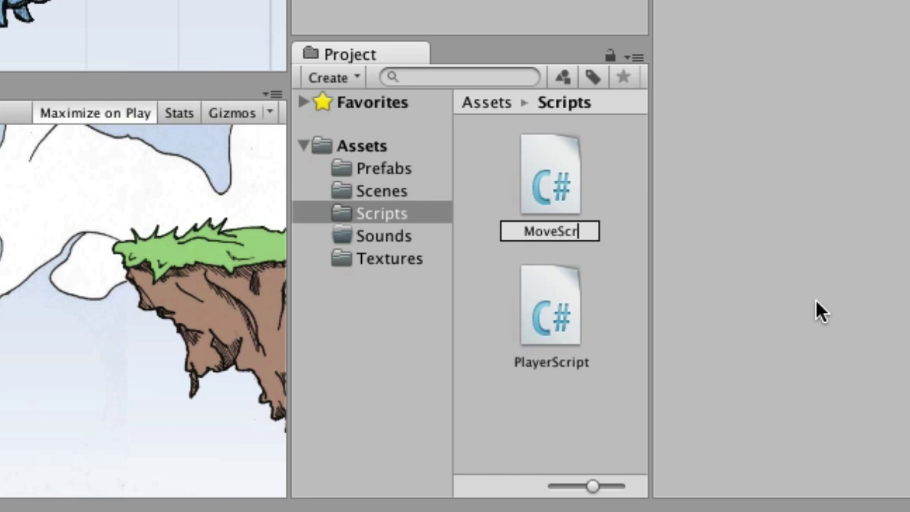
pyautogui.write('ipt')
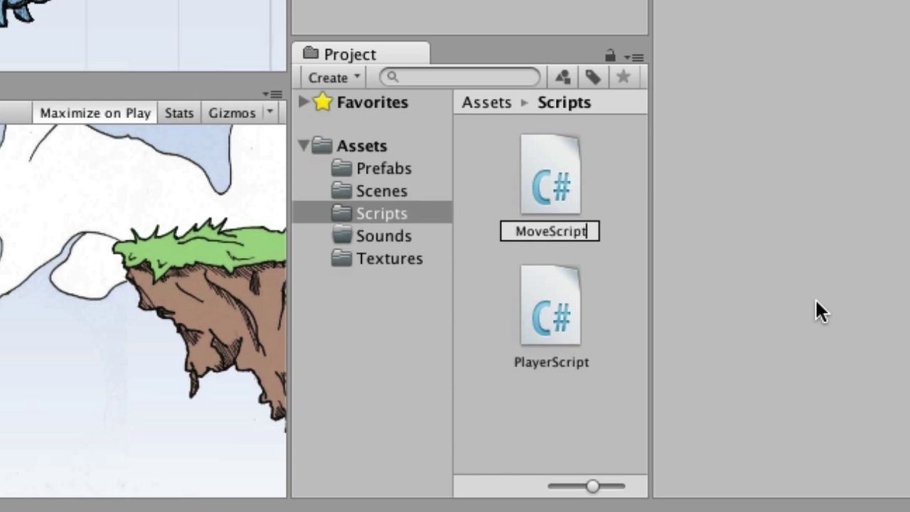
pyautogui.press('Return')
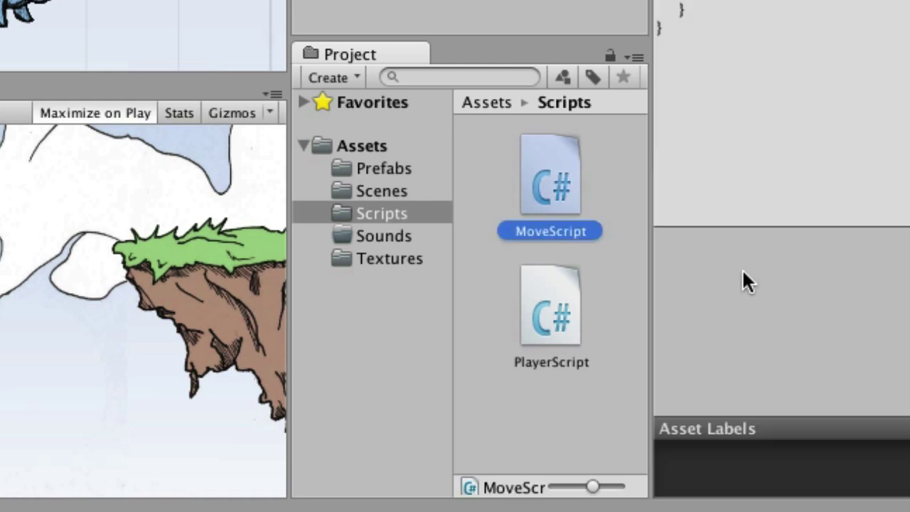
# Step: Open MoveScript in MonoDevelop and delete the unused Start() method
pyautogui.doubleClick(553, 175)
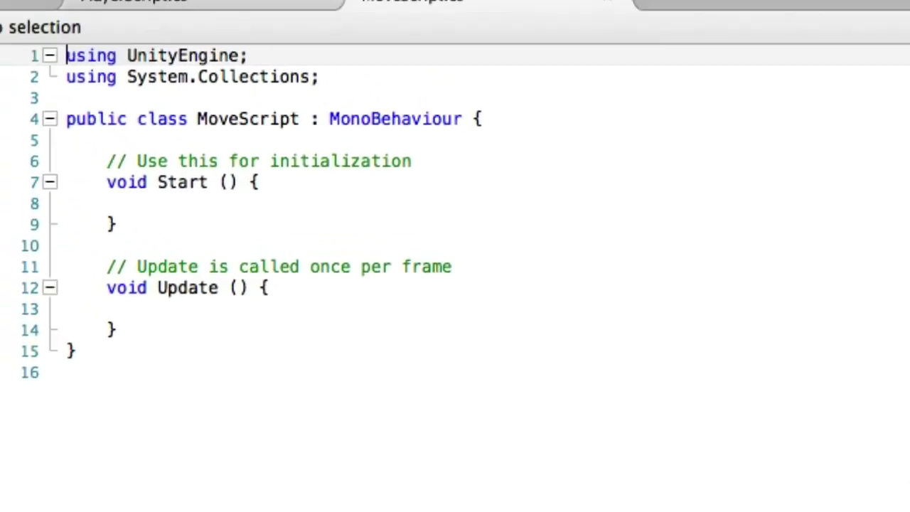
pyautogui.moveTo(270, 174)
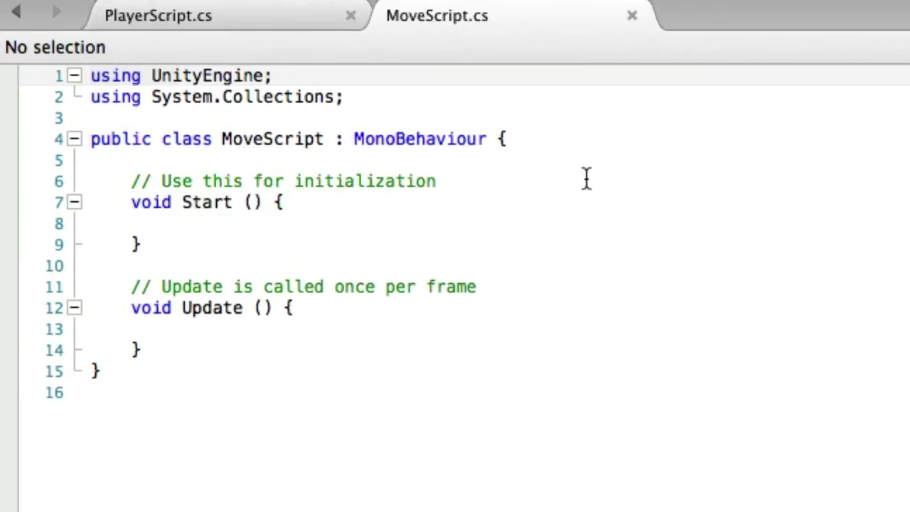
pyautogui.click(444, 165)
pyautogui.press('Down')
pyautogui.hotkey('shift', 'Down')
pyautogui.hotkey('shift', 'Down')
pyautogui.hotkey('shift', 'Down')
pyautogui.hotkey('shift', 'Down')
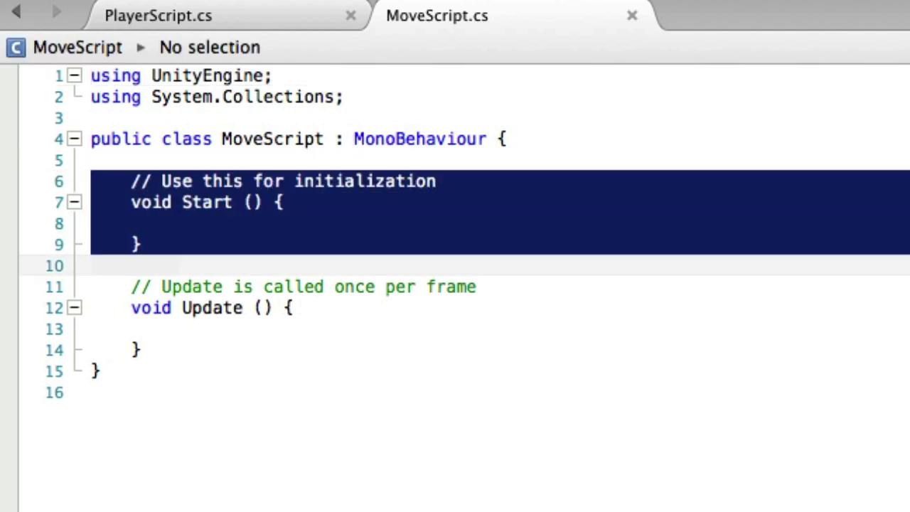
pyautogui.press('BackSpace')
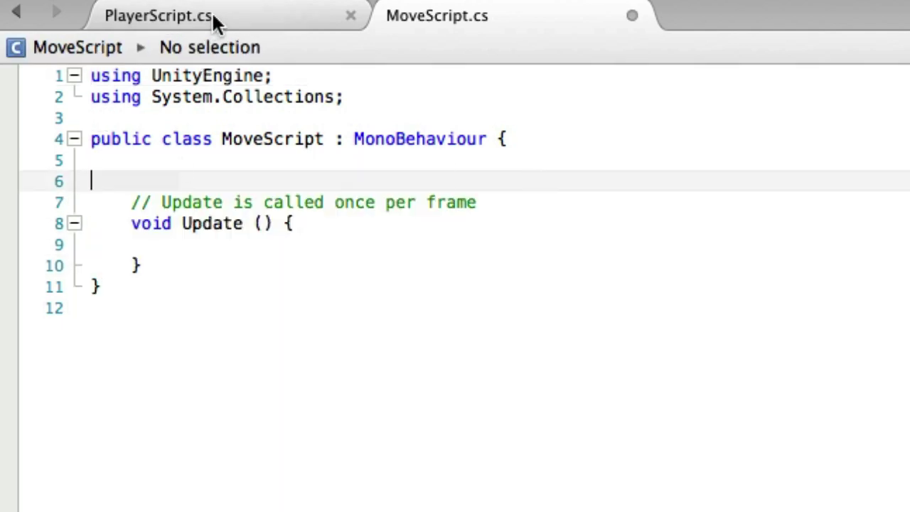
# Step: Copy the speed field declaration from PlayerScript and paste it twice into MoveScript
pyautogui.click(220, 21)
pyautogui.click(301, 163)
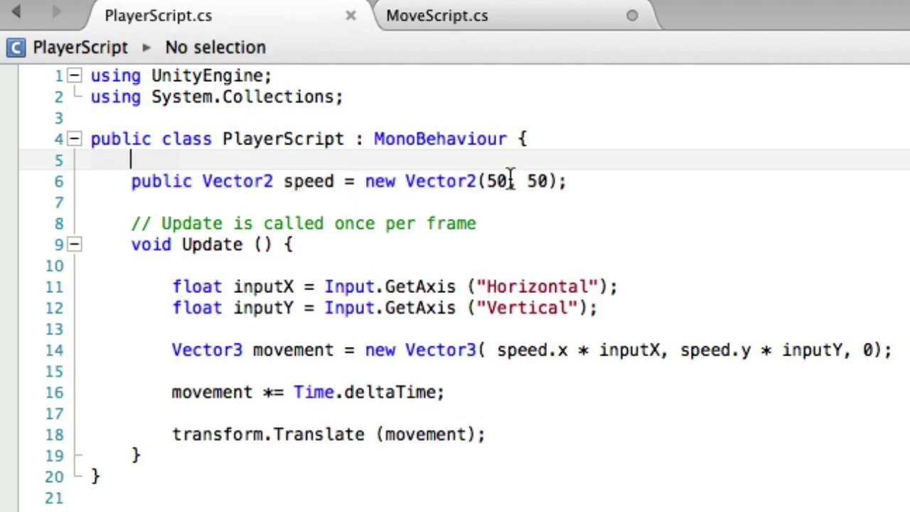
pyautogui.tripleClick(510, 180)
pyautogui.press('super+c')
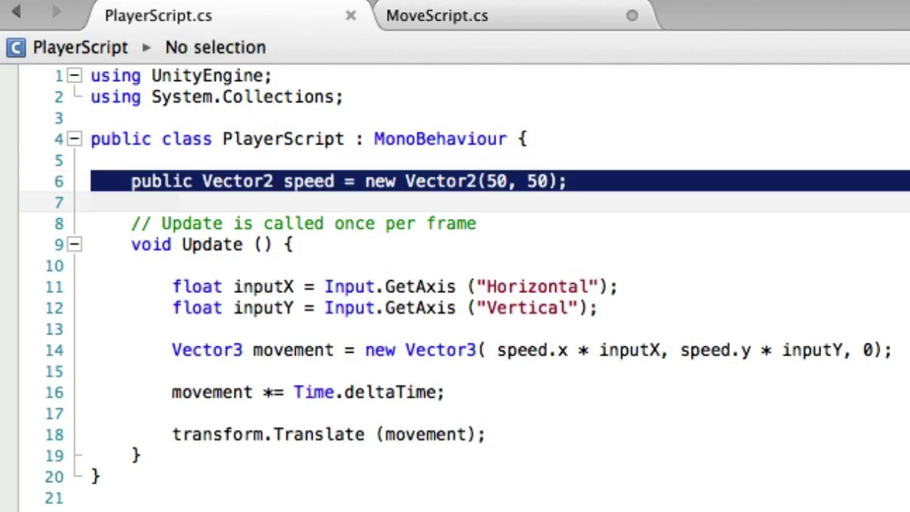
pyautogui.click(91, 223)
pyautogui.click(518, 28)
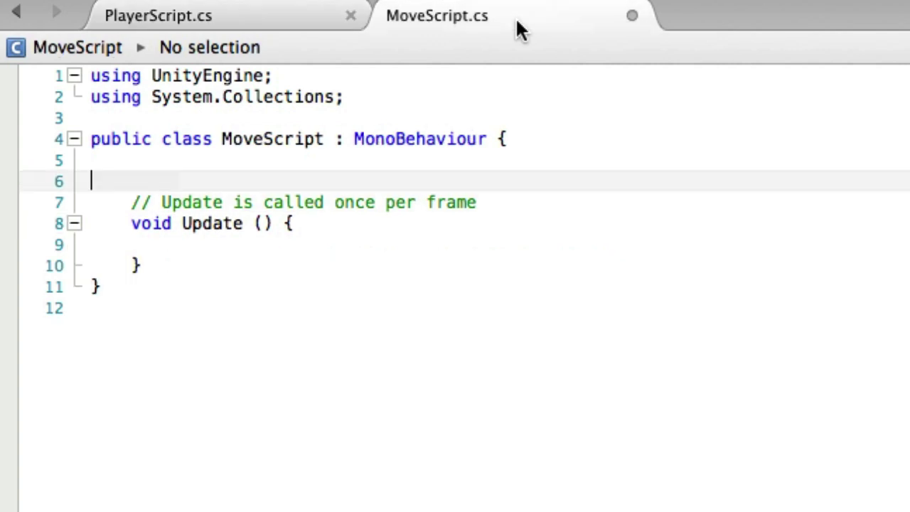
pyautogui.press('super+v')
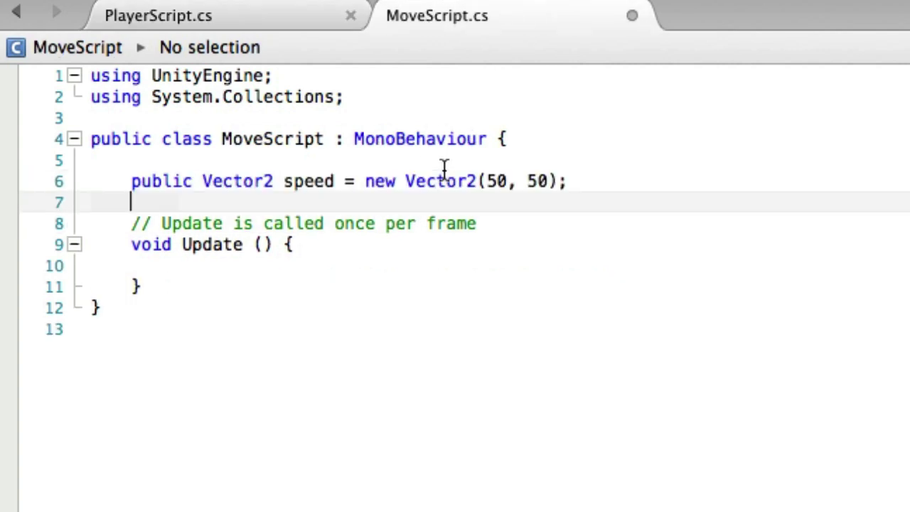
pyautogui.press('Return')
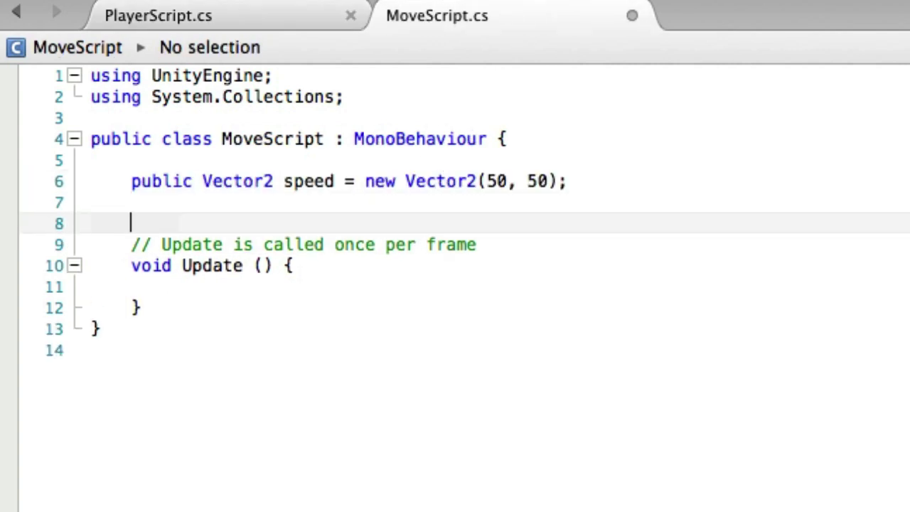
pyautogui.press('super+v')
pyautogui.press('Return')
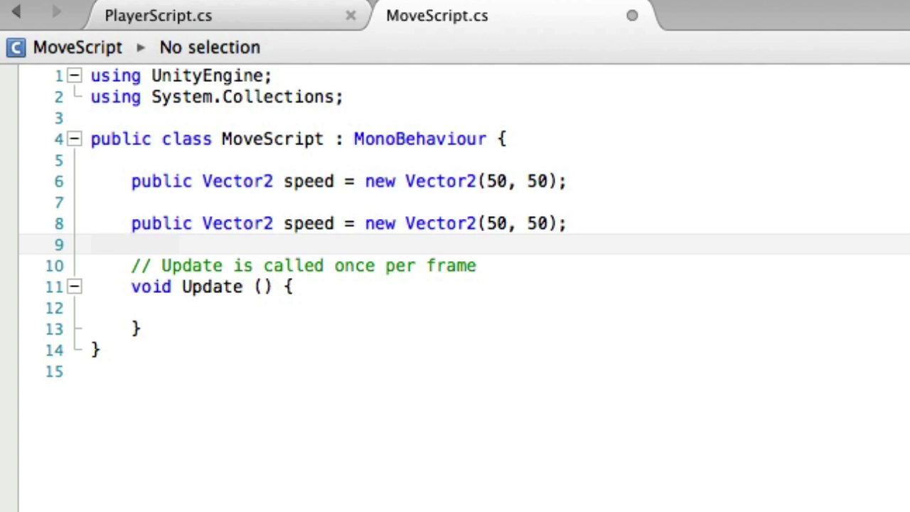
# Step: Rename the duplicate field to direction and change speed to (10, 10)
pyautogui.doubleClick(308, 225)
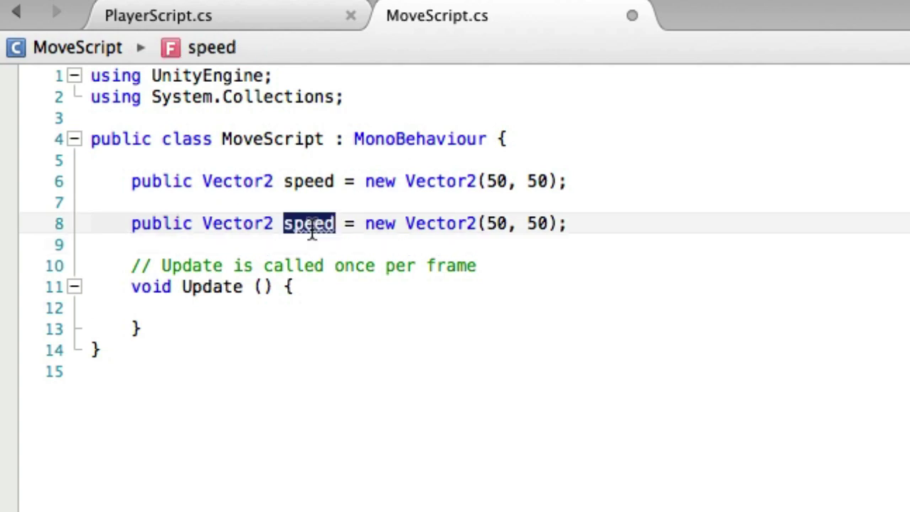
pyautogui.write('direction')
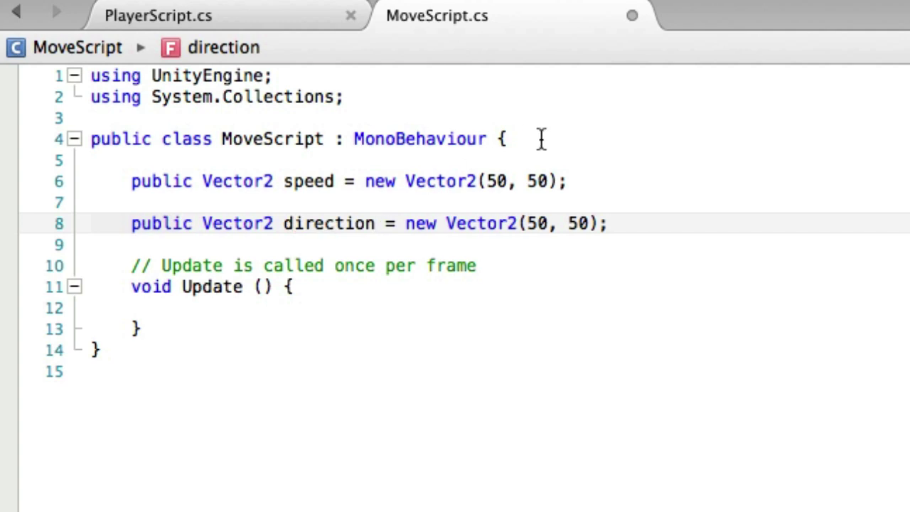
pyautogui.click(497, 182)
pyautogui.press('BackSpace')
pyautogui.write('1')
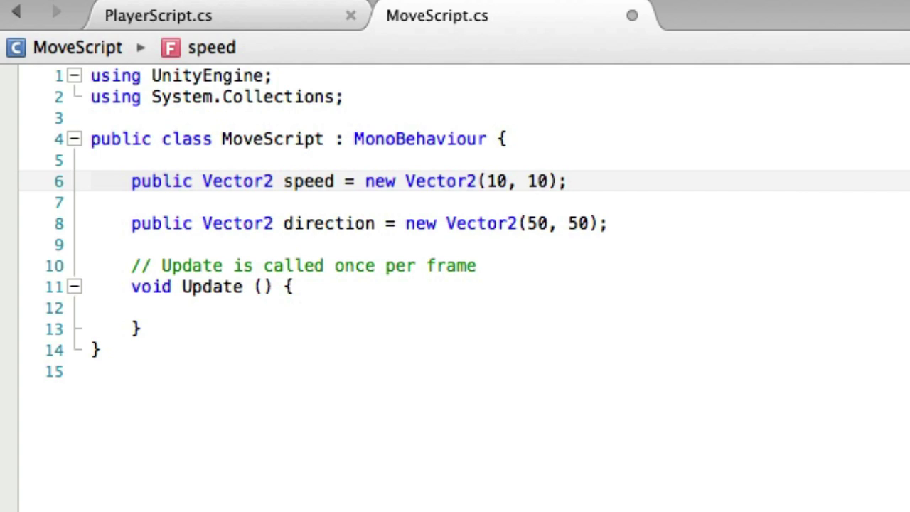
# Step: Set the direction vector values to (-1, 0)
pyautogui.doubleClick(538, 223)
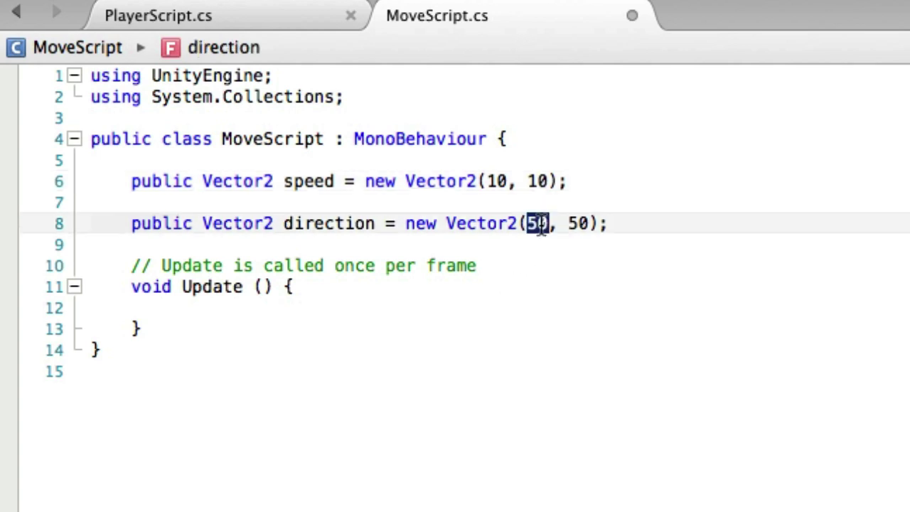
pyautogui.write('-1')
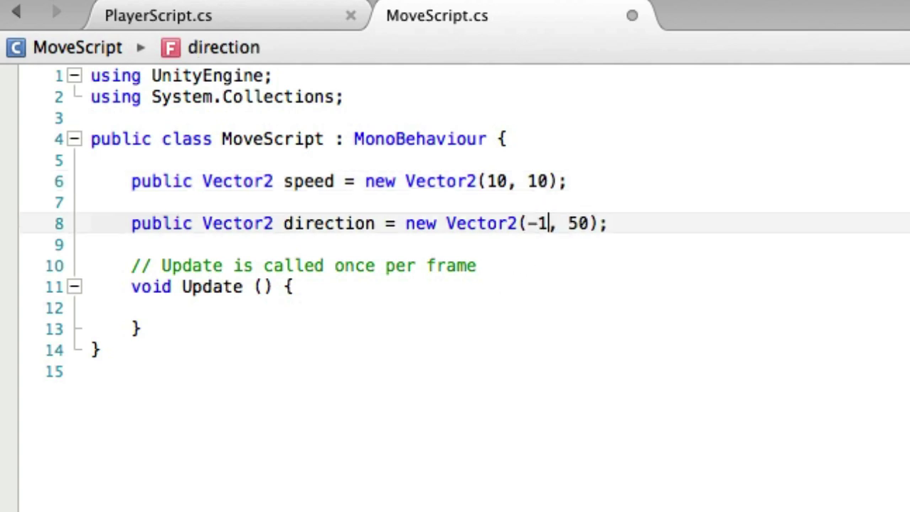
pyautogui.click(577, 223)
pyautogui.press('BackSpace')
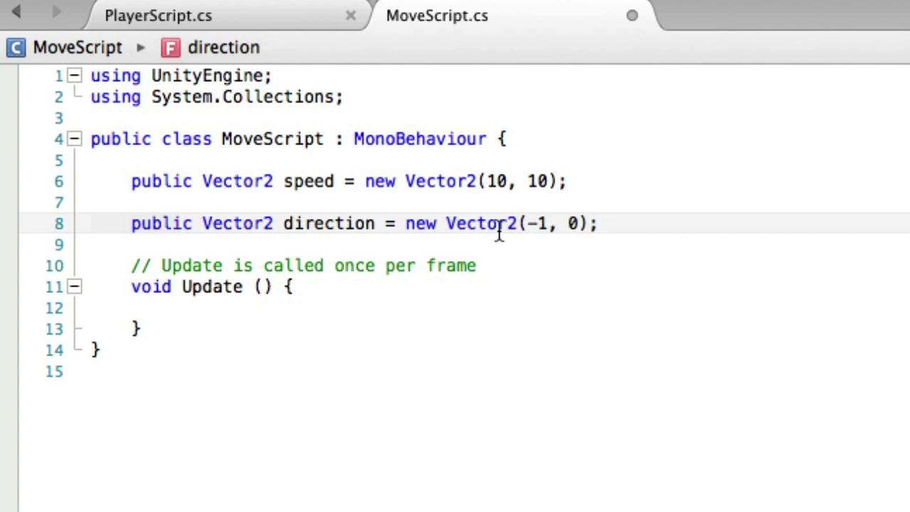
pyautogui.doubleClick(573, 225)
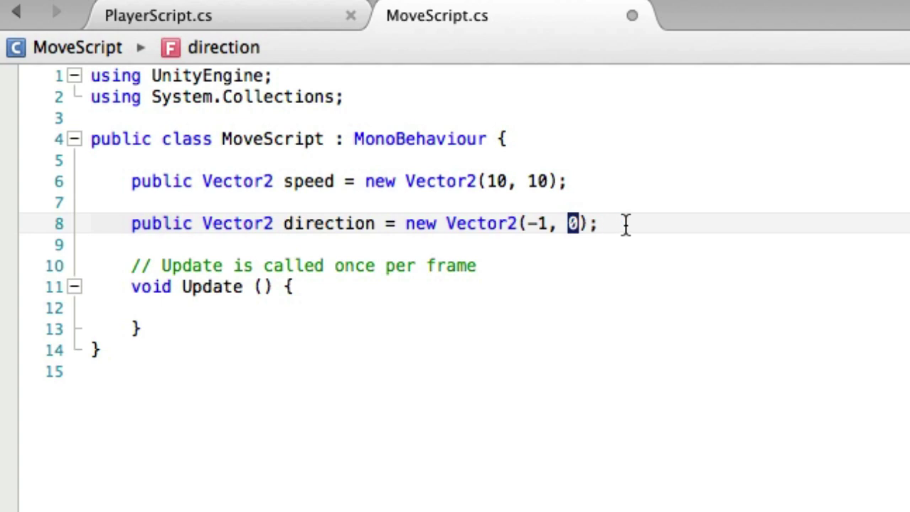
pyautogui.click(577, 224)
pyautogui.doubleClick(574, 223)
pyautogui.click(256, 22)
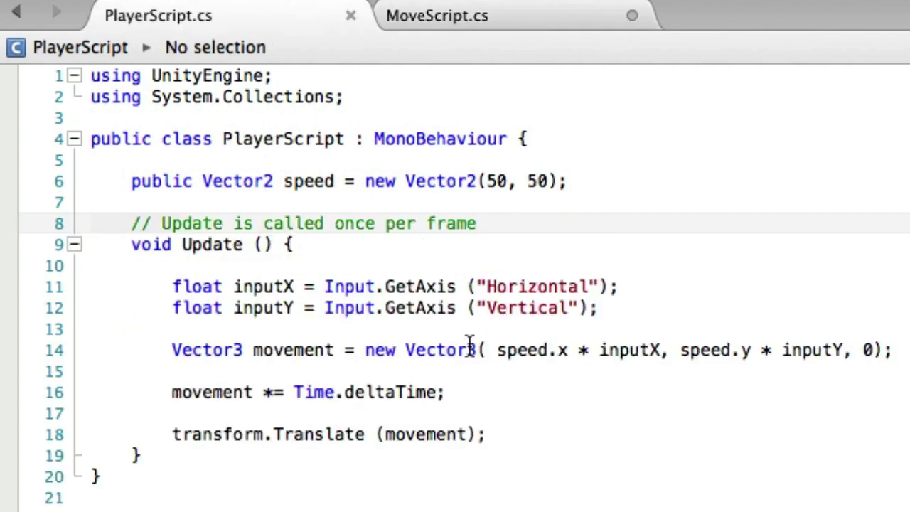
# Step: Copy PlayerScript's movement code into MoveScript's Update method
pyautogui.click(600, 327)
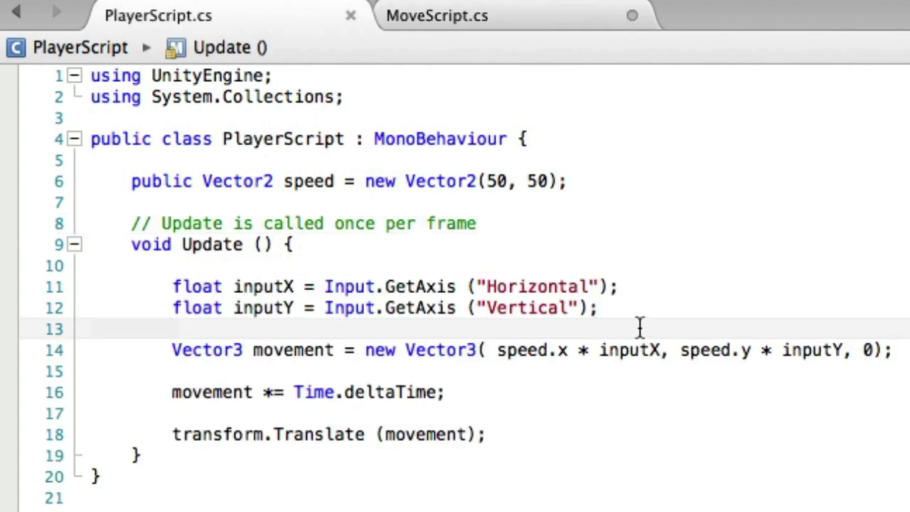
pyautogui.press('Down')
pyautogui.hotkey('shift', 'Down')
pyautogui.hotkey('shift', 'Down')
pyautogui.hotkey('shift', 'Down')
pyautogui.hotkey('shift', 'Down')
pyautogui.hotkey('shift', 'Down')
pyautogui.press('super+c')
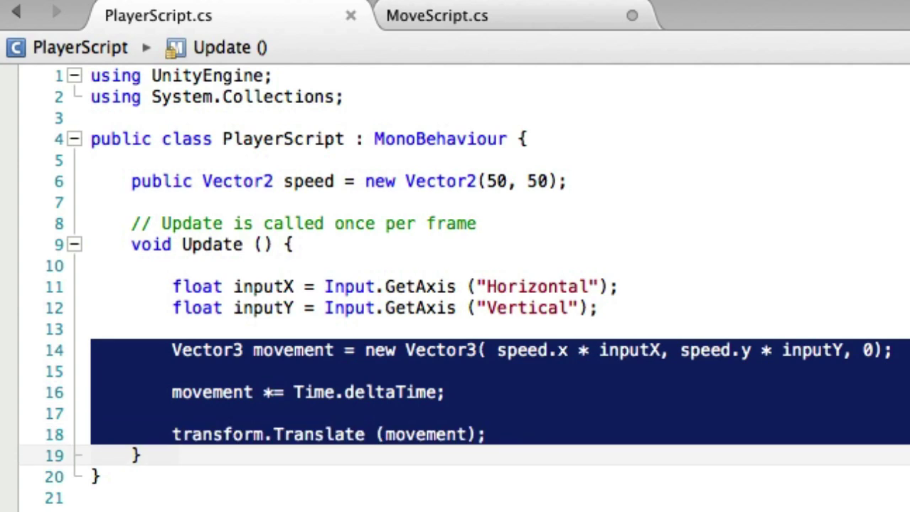
pyautogui.press('Down')
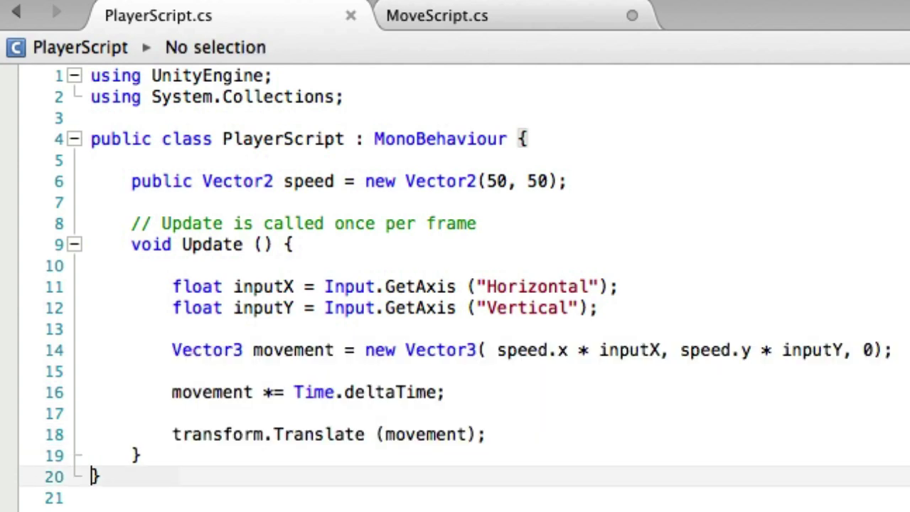
pyautogui.click(524, 31)
pyautogui.click(474, 315)
pyautogui.press('super+v')
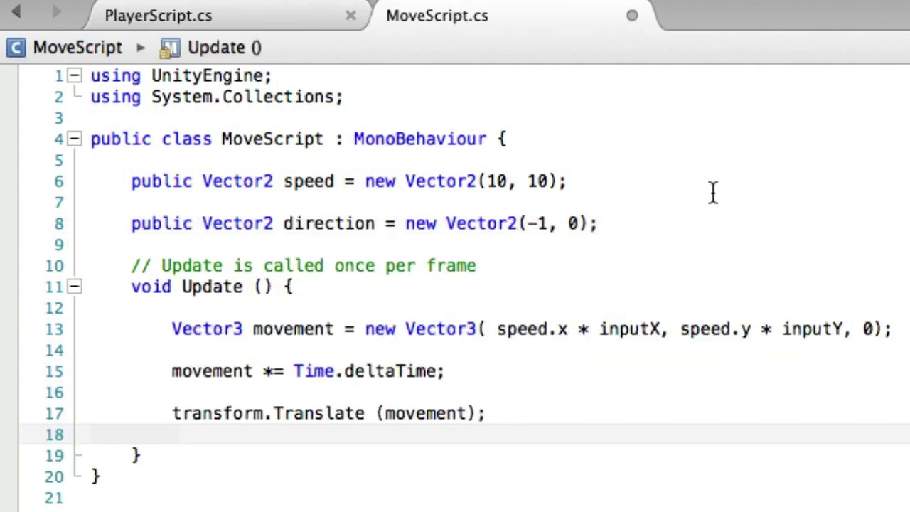
# Step: Replace inputX and inputY with direction.x and direction.y, then save MoveScript
pyautogui.doubleClick(638, 327)
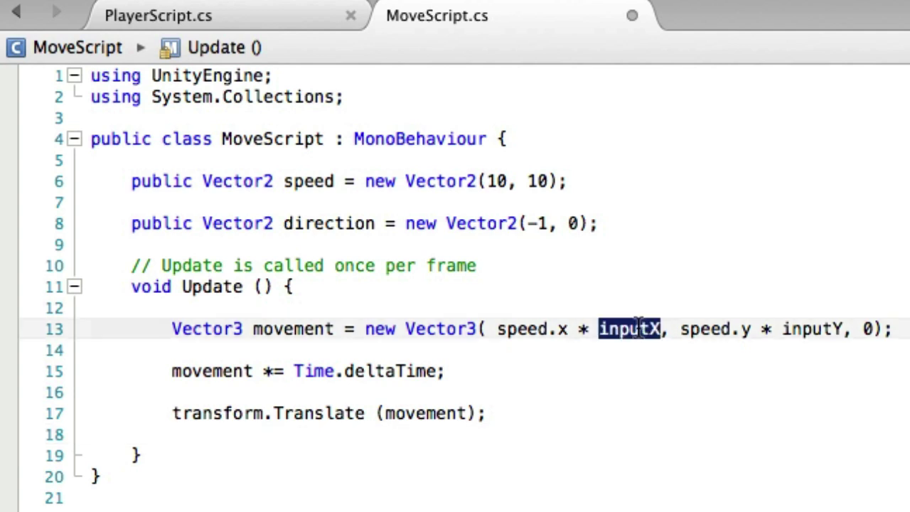
pyautogui.write('direction')
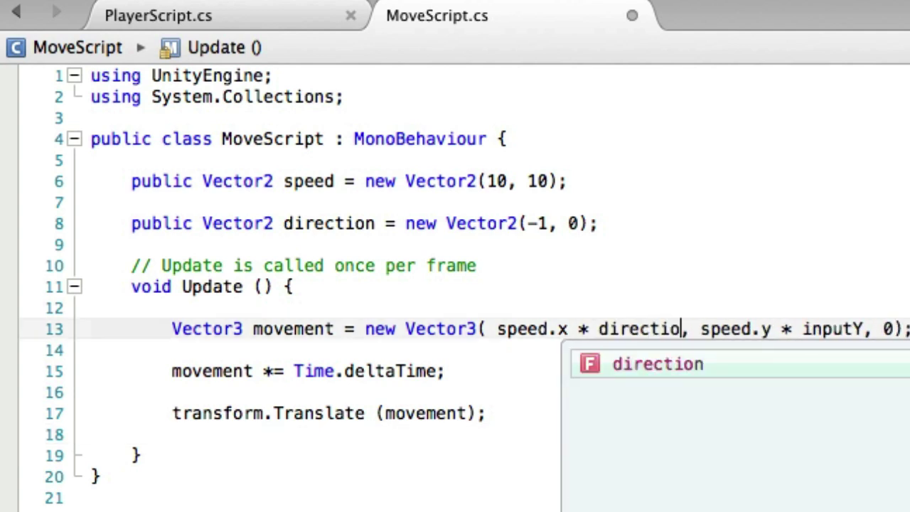
pyautogui.write('.x')
pyautogui.press('Right')
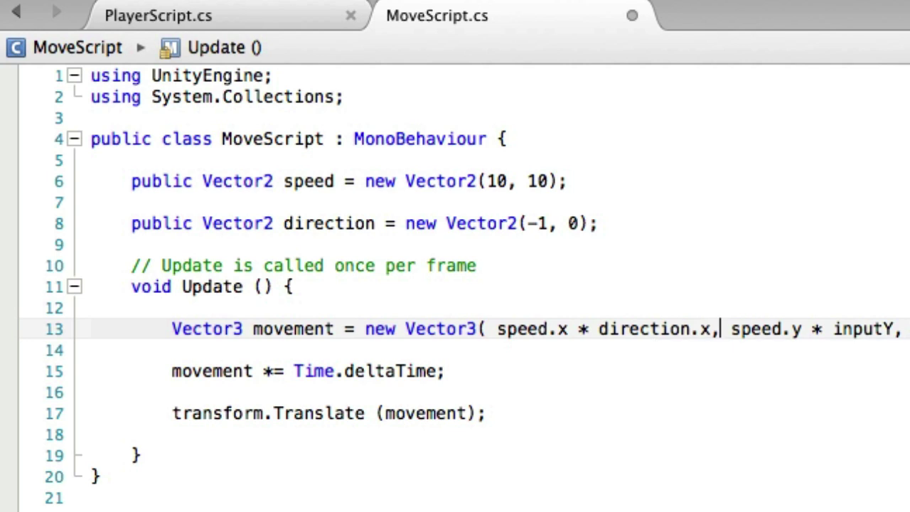
pyautogui.press('BackSpace')
pyautogui.press('BackSpace')
pyautogui.press('BackSpace')
pyautogui.press('BackSpace')
pyautogui.press('BackSpace')
pyautogui.press('BackSpace')
pyautogui.write('direction')
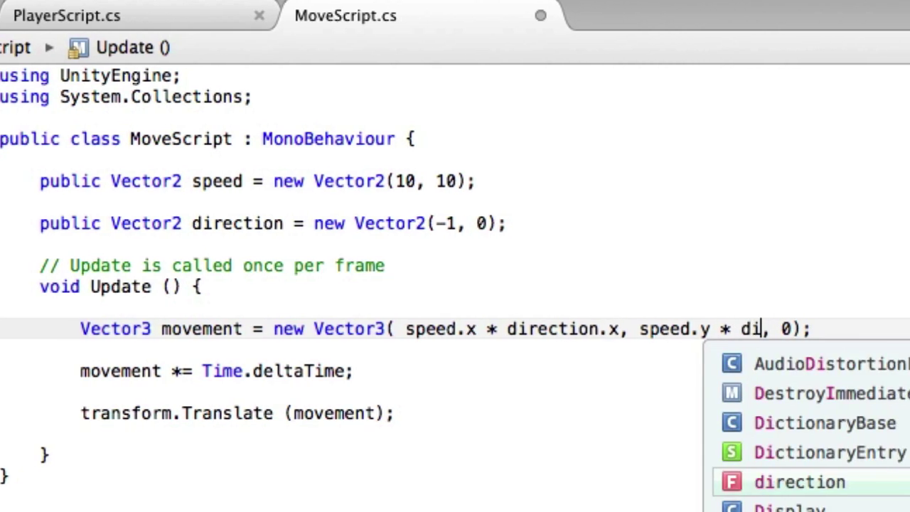
pyautogui.write('.y')
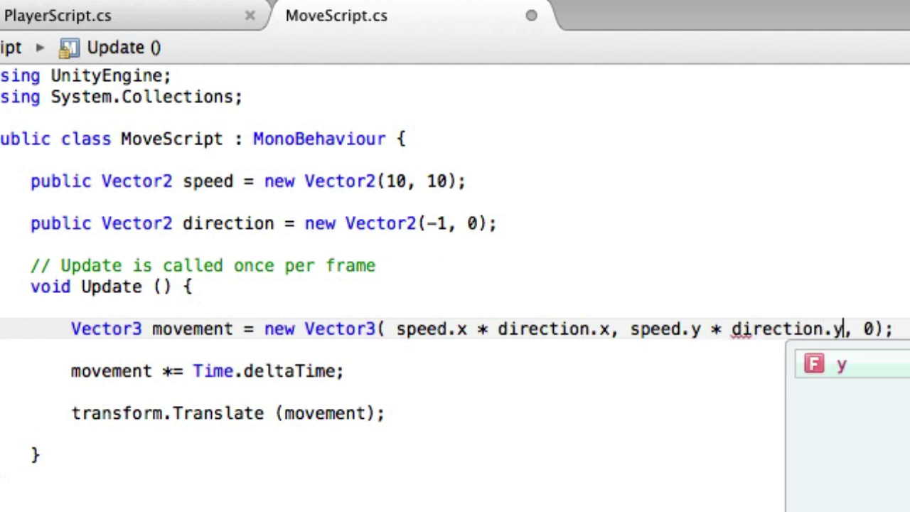
pyautogui.press('Escape')
pyautogui.press('Down')
pyautogui.press('Down')
pyautogui.press('Down')
pyautogui.press('Down')
pyautogui.press('Down')
pyautogui.press('Down')
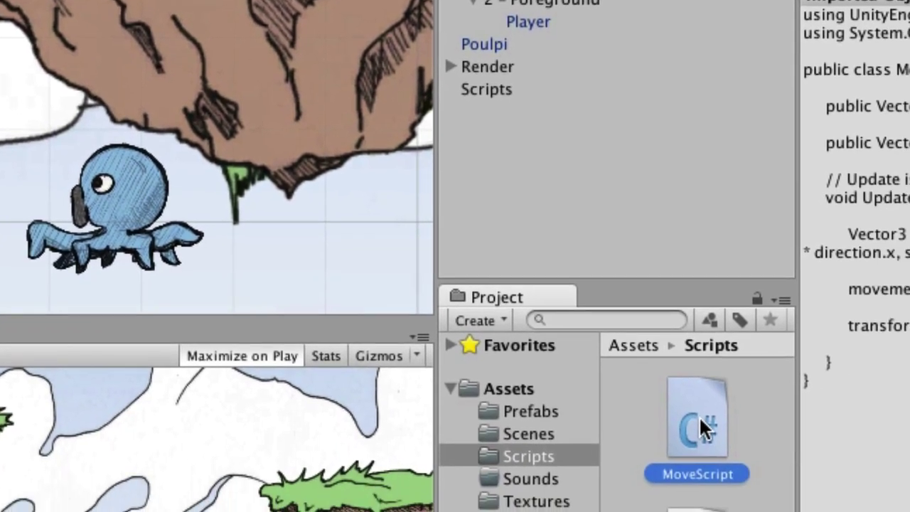
# Step: Attach MoveScript to Poulpi, parent it under 2 - Foreground, and place it right of the ship
pyautogui.moveTo(718, 427); pyautogui.dragTo(478, 46)
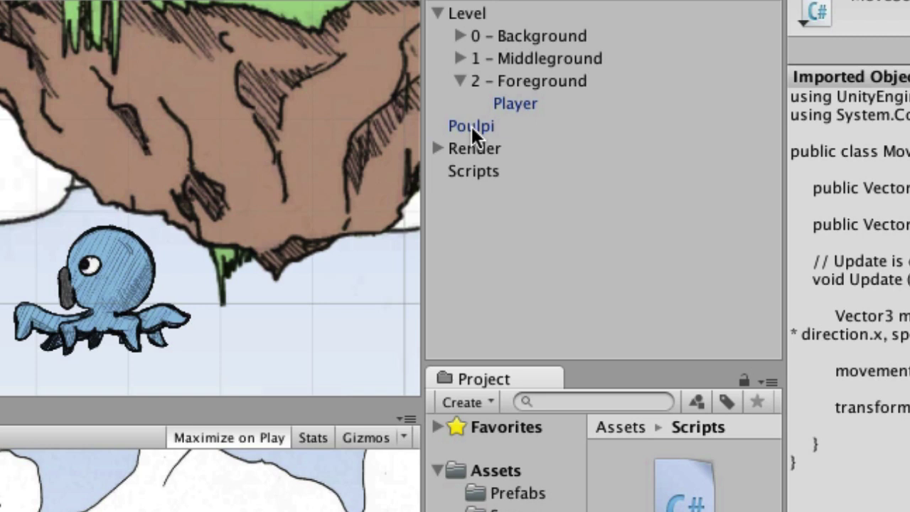
pyautogui.click(498, 45)
pyautogui.moveTo(486, 127); pyautogui.dragTo(539, 80)
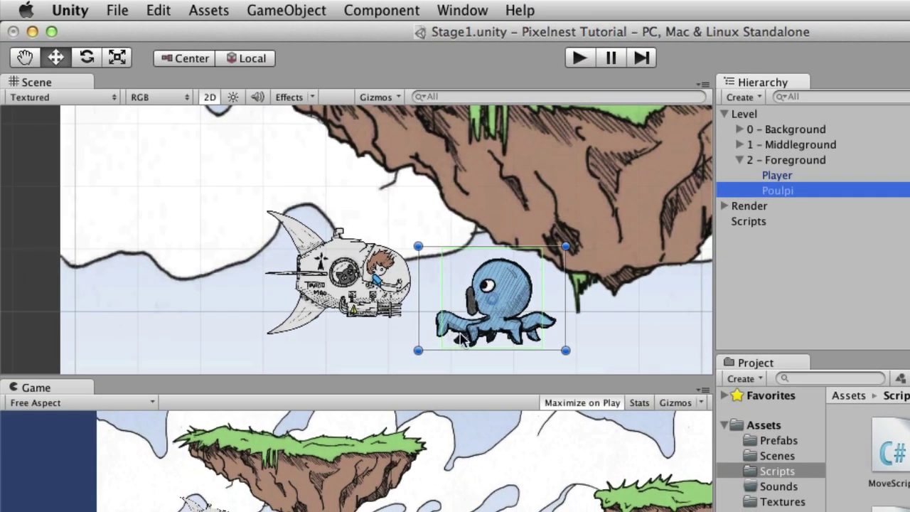
pyautogui.scroll(-5, 488, 307)
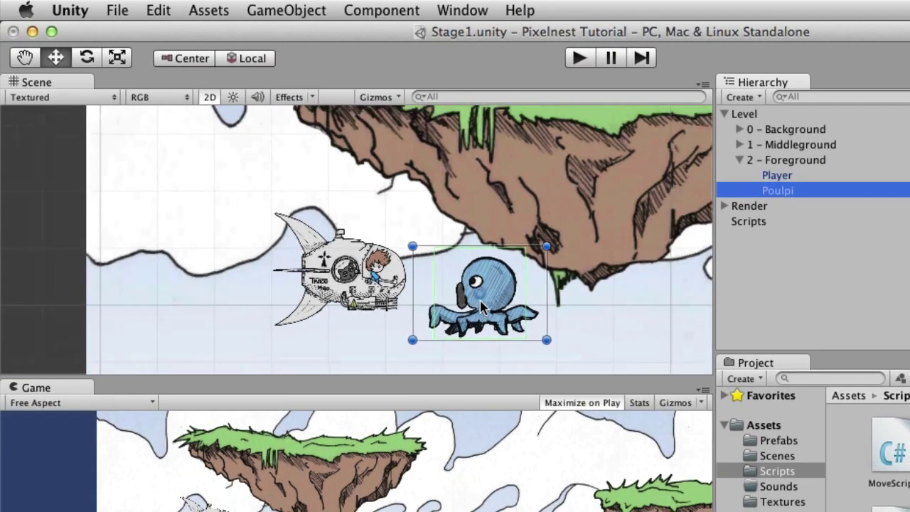
pyautogui.moveTo(467, 284); pyautogui.dragTo(631, 339)
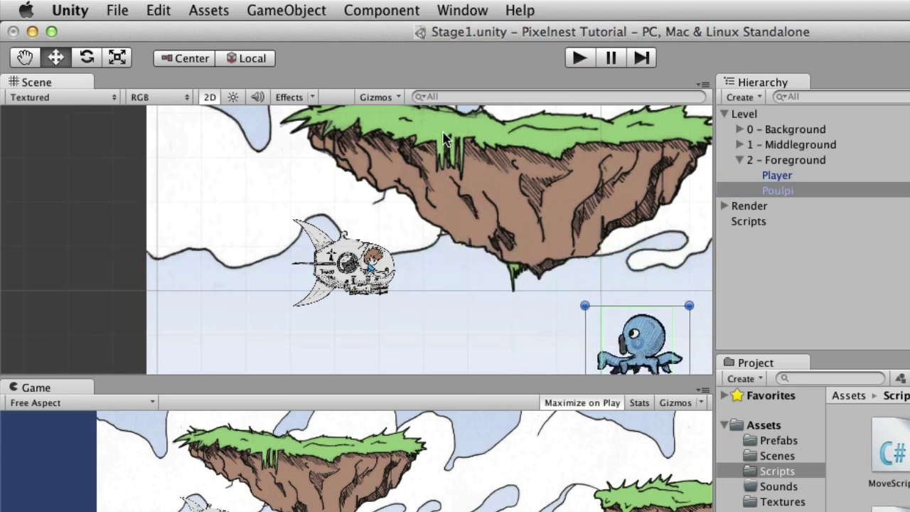
# Step: Test-run the game, move the Player ship down-left, then play again to watch the octopus
pyautogui.click(580, 59)
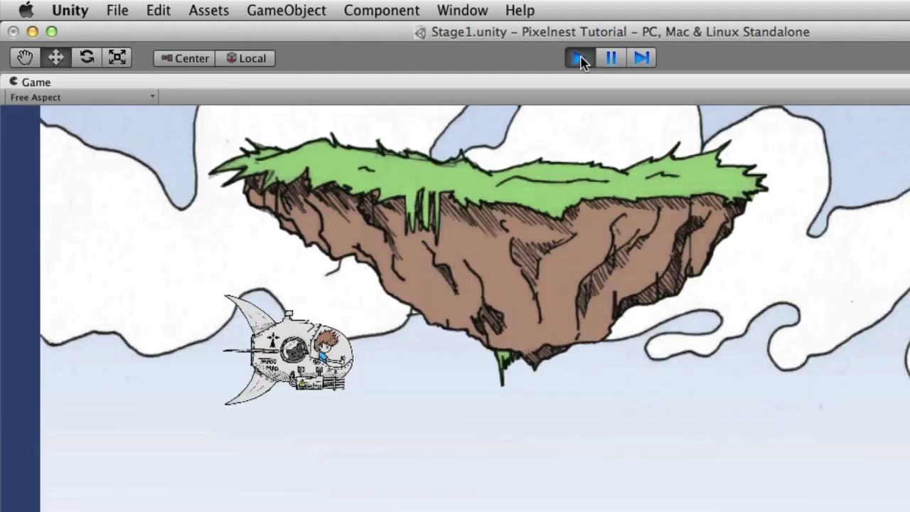
pyautogui.click(580, 60)
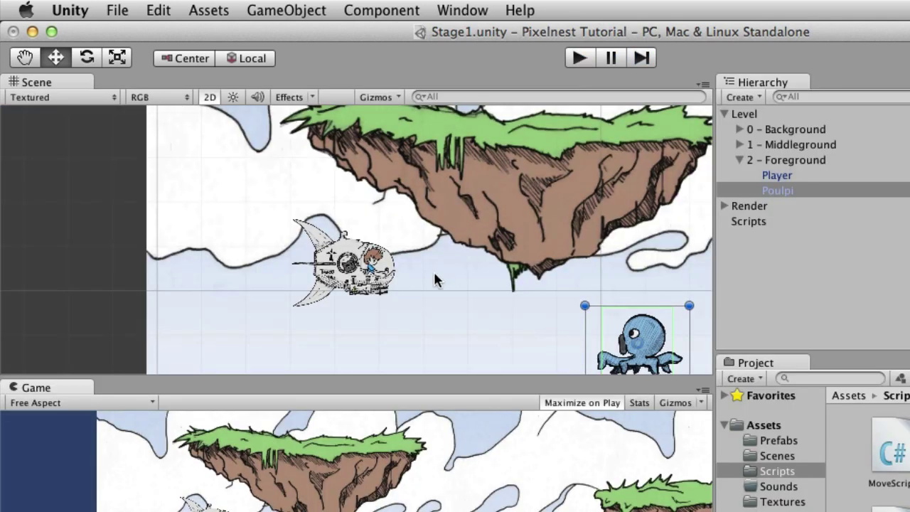
pyautogui.click(343, 273)
pyautogui.moveTo(343, 273); pyautogui.dragTo(364, 324)
pyautogui.click(587, 57)
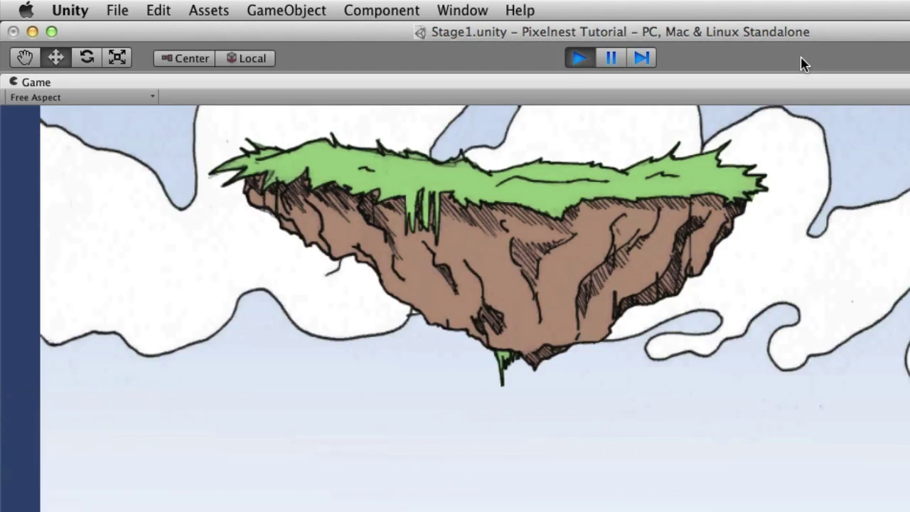
# Step: Stop play mode and apply Poulpi's changes, including MoveScript, to its prefab
pyautogui.click(579, 58)
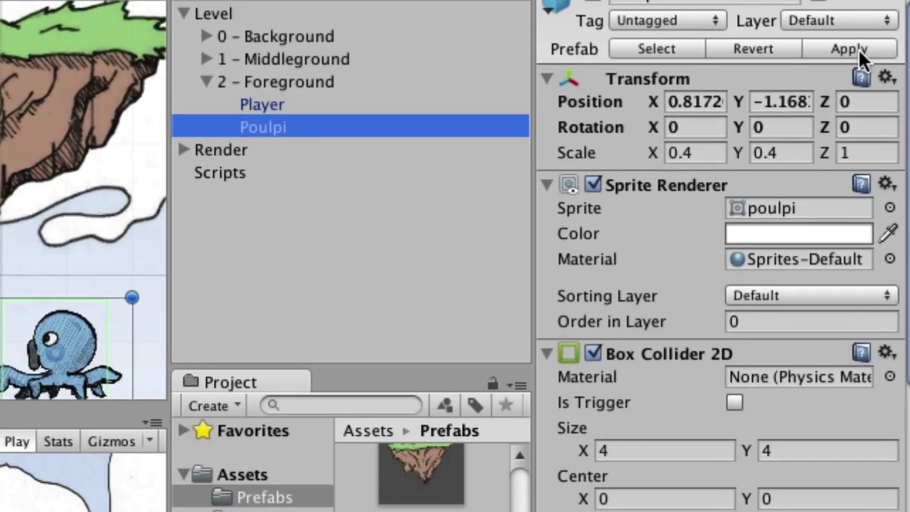
pyautogui.click(858, 47)
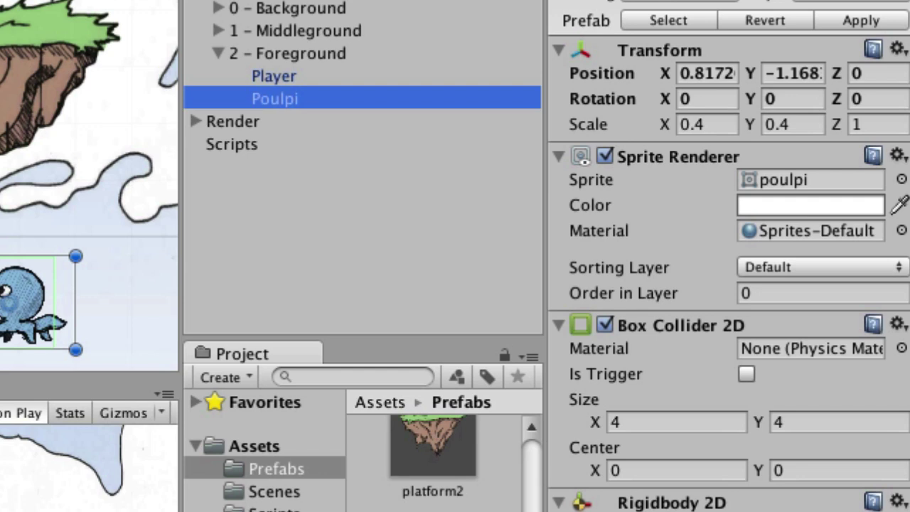
# Step: Place a second Poulpi prefab beside the rock's right edge, then test-play the scene and stop
pyautogui.moveTo(432, 497); pyautogui.dragTo(273, 116)
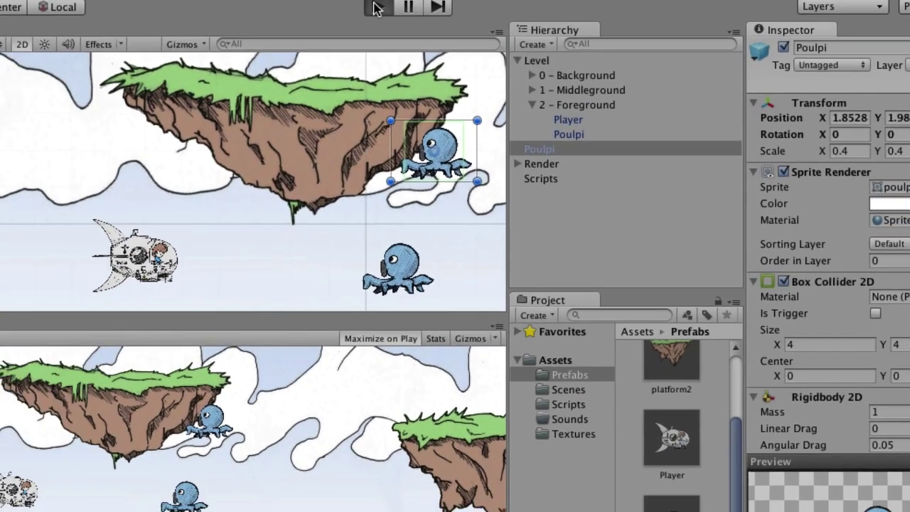
pyautogui.click(376, 7)
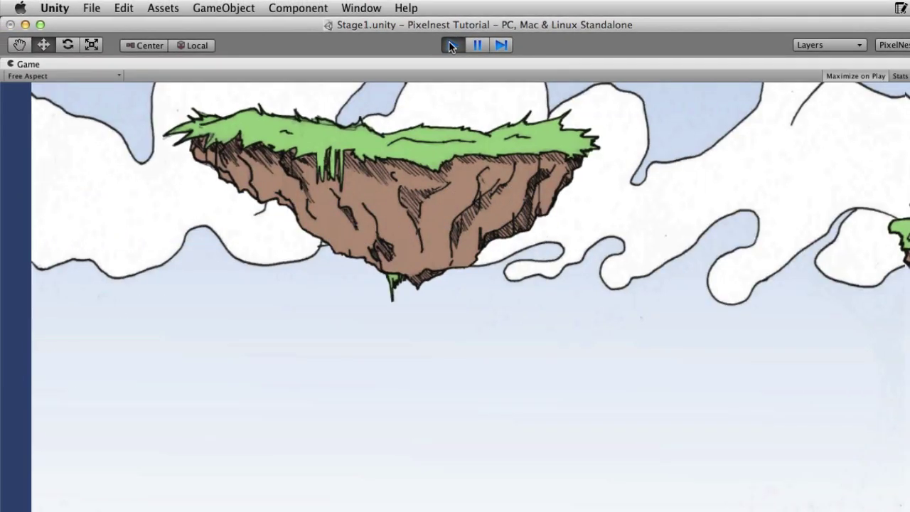
pyautogui.click(452, 46)
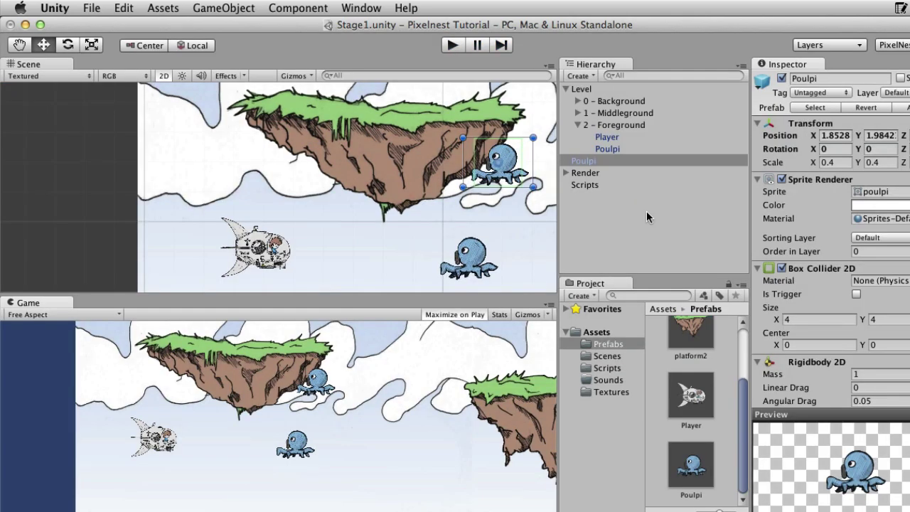